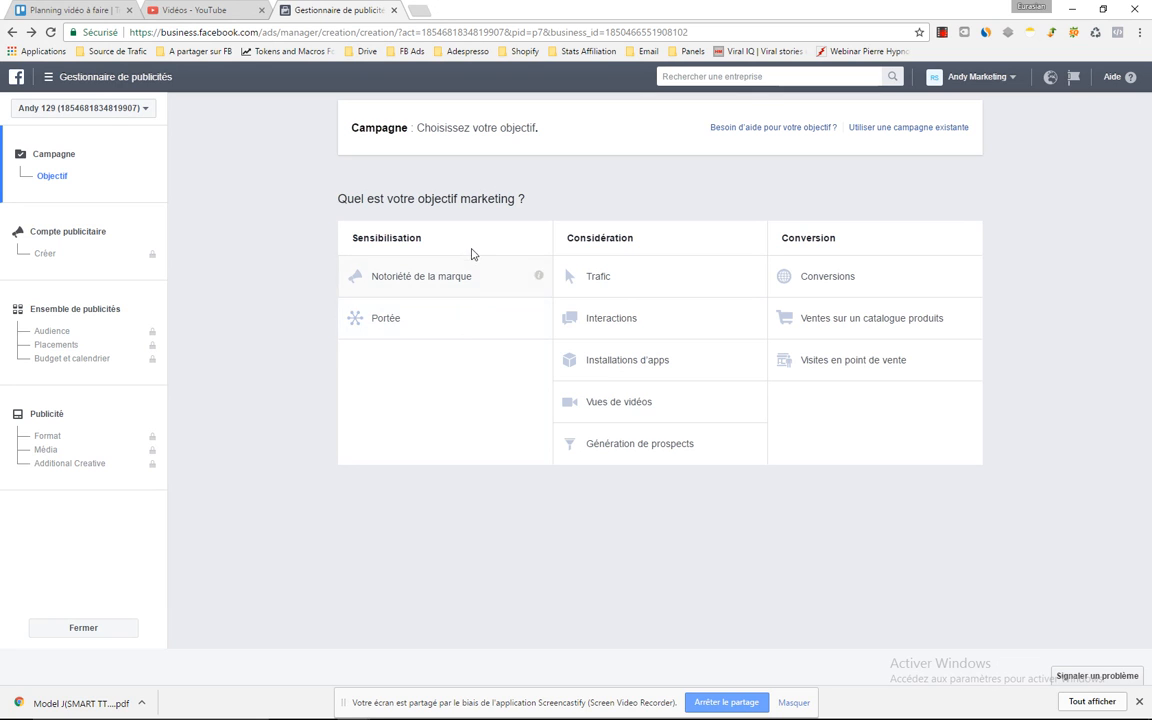
drag(427, 238, 349, 237)
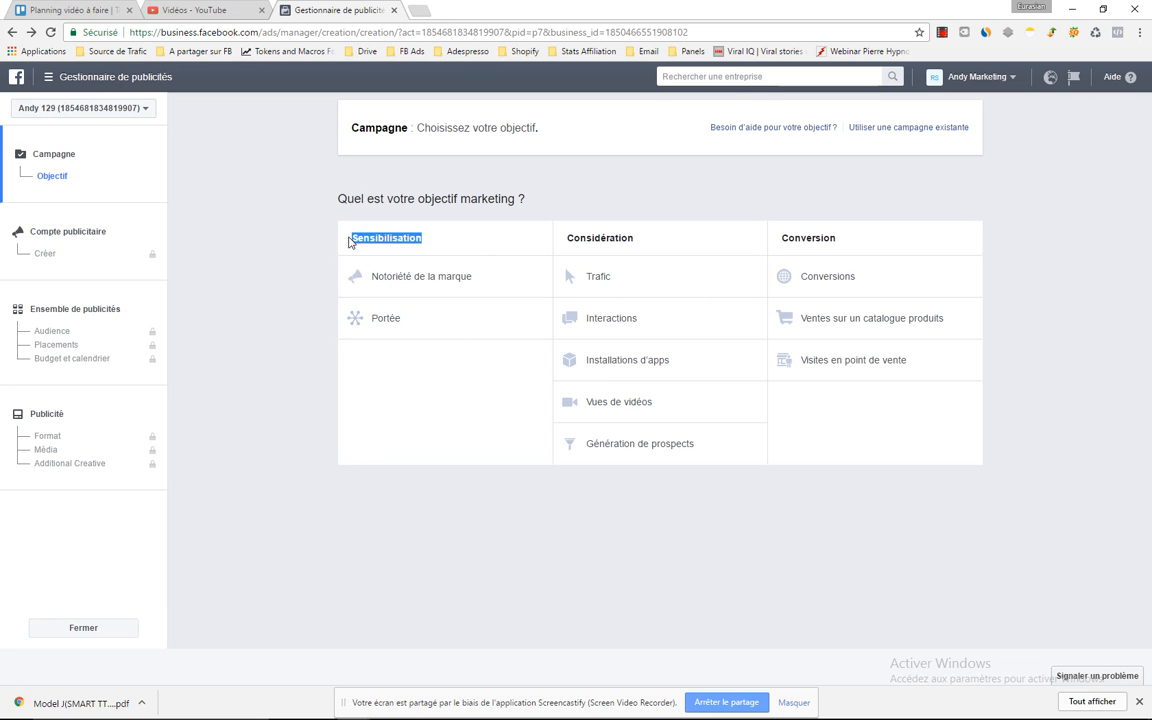
click(349, 237)
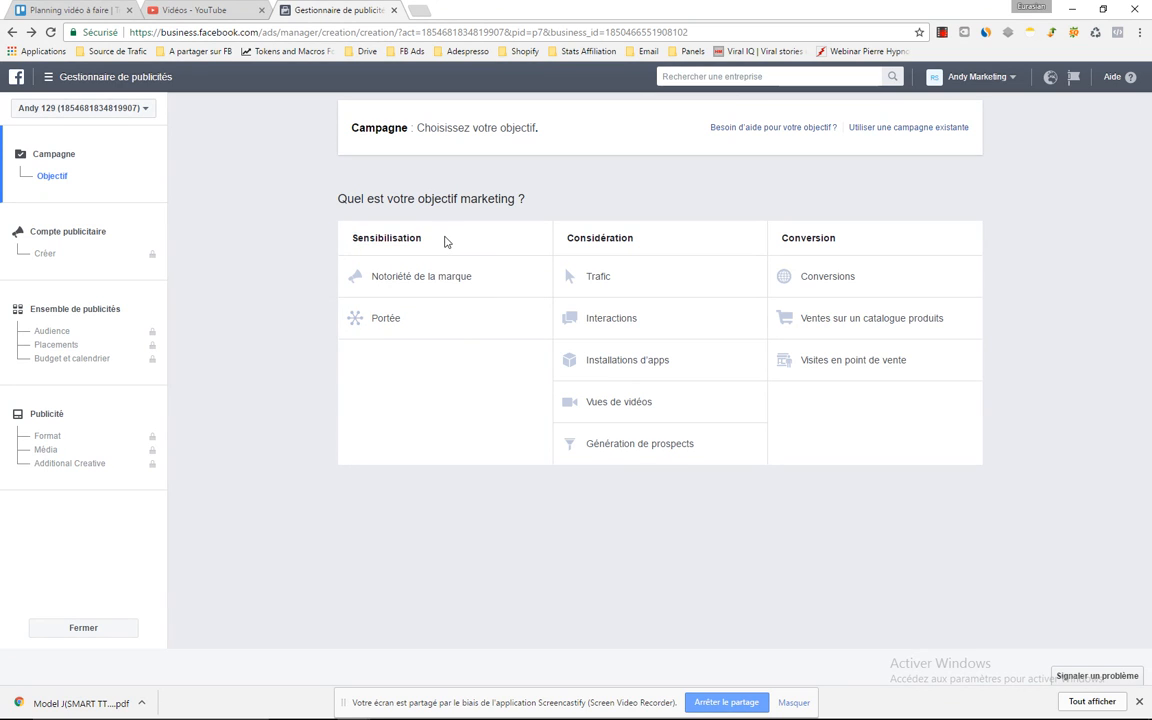
drag(446, 242, 363, 238)
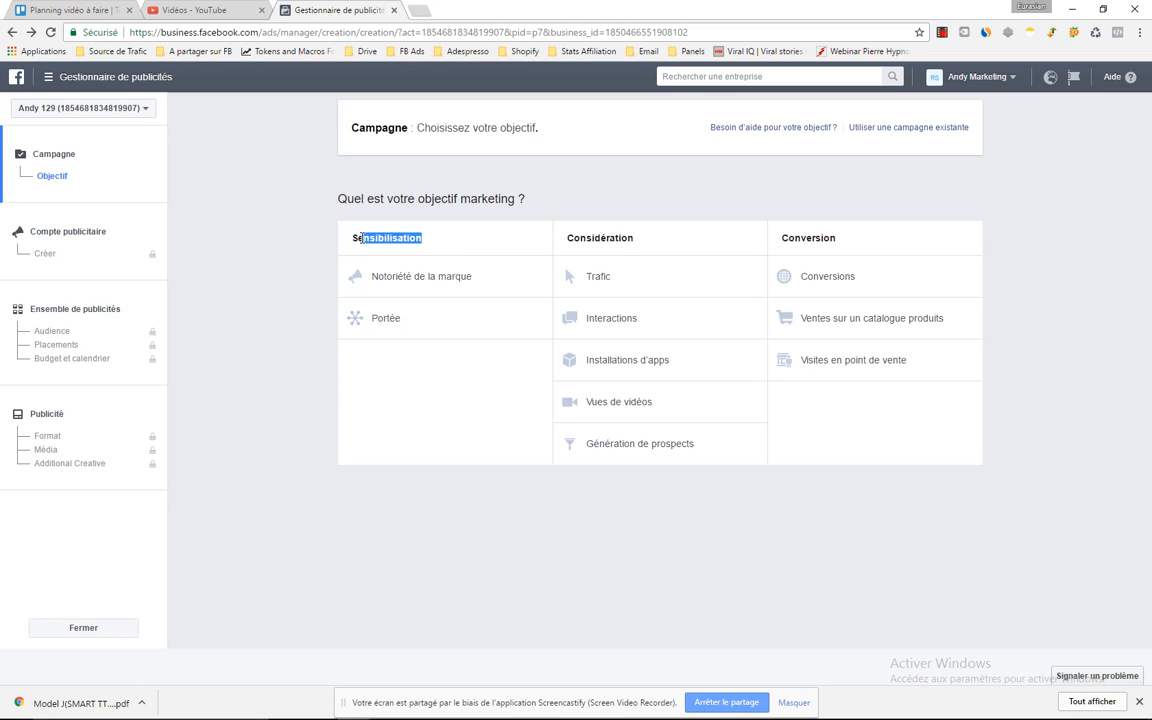
click(661, 247)
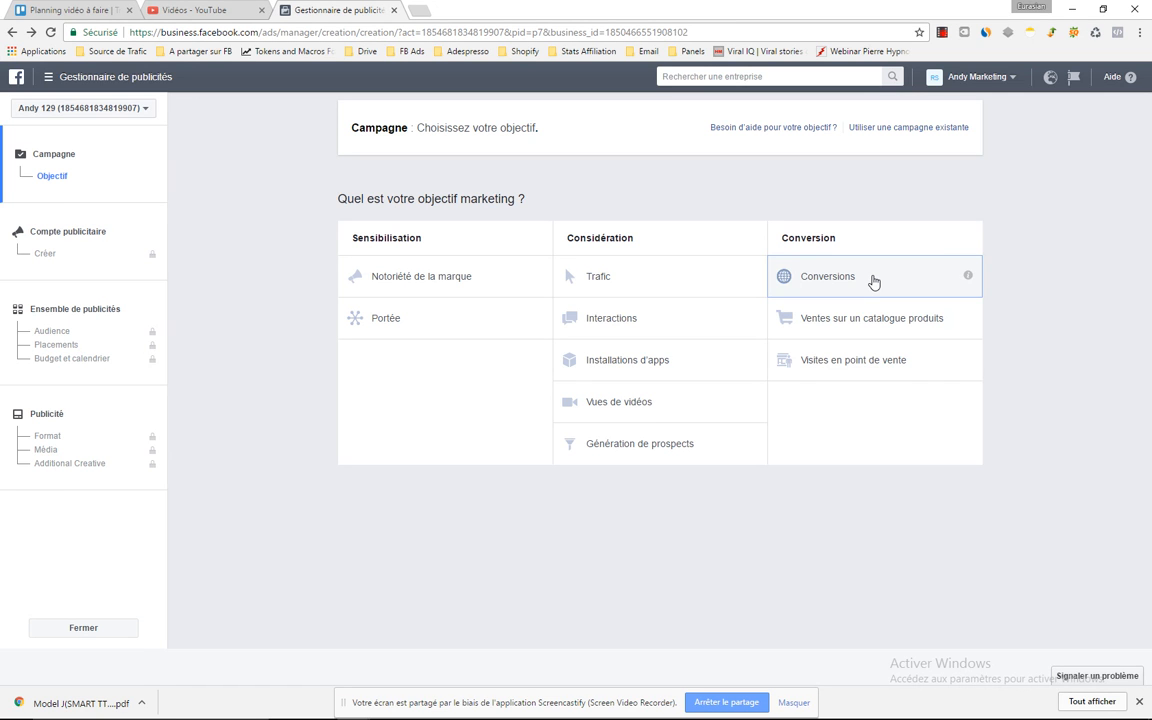
Step: Choose the Conversions objective, name the campaign "Ma première campagne" and proceed to creating the ad account
click(870, 280)
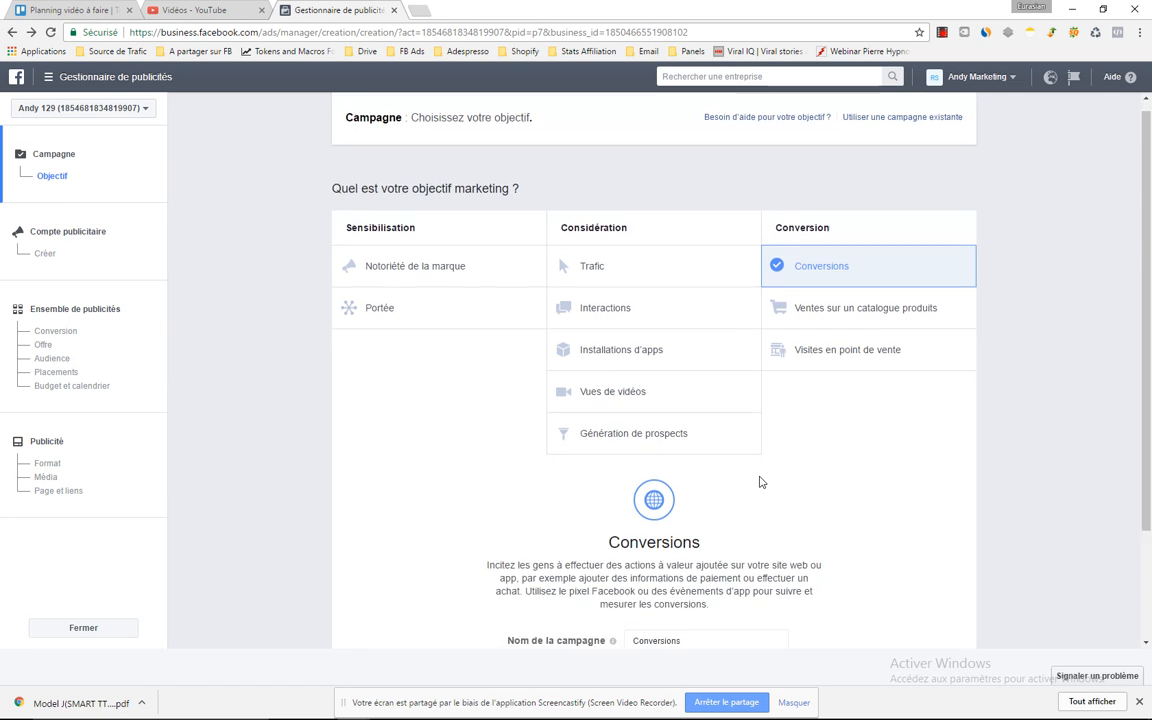
double_click(660, 501)
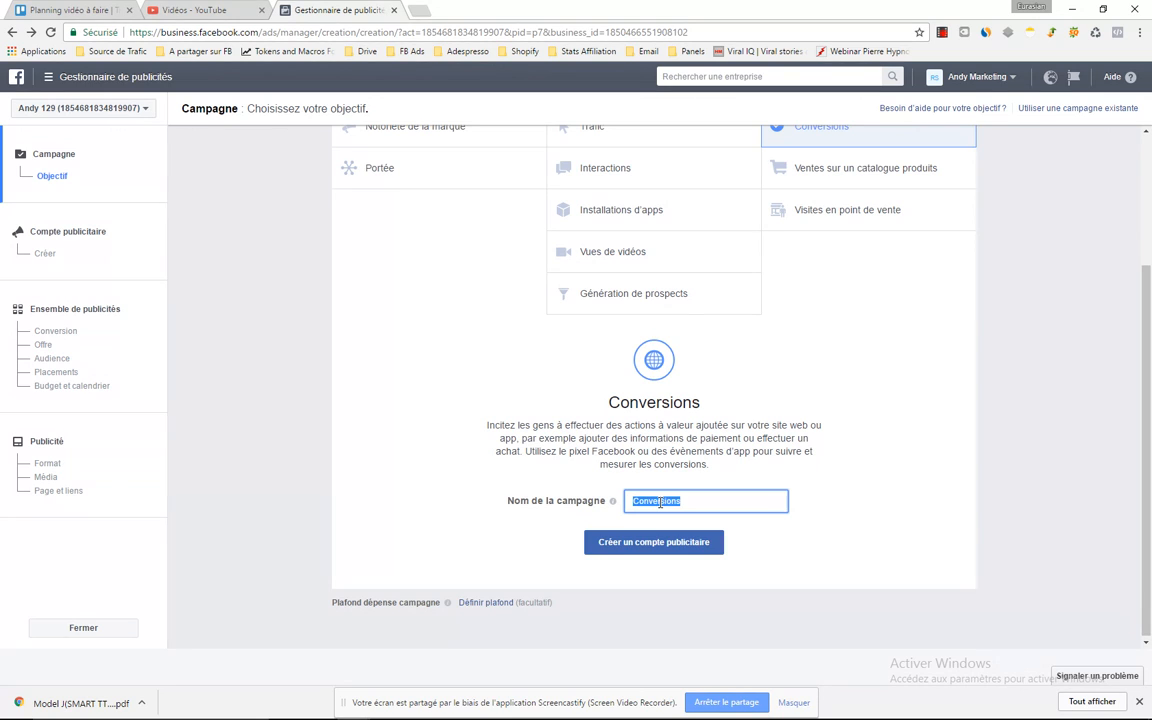
text(Ma premiere campagne)
right_click(664, 503)
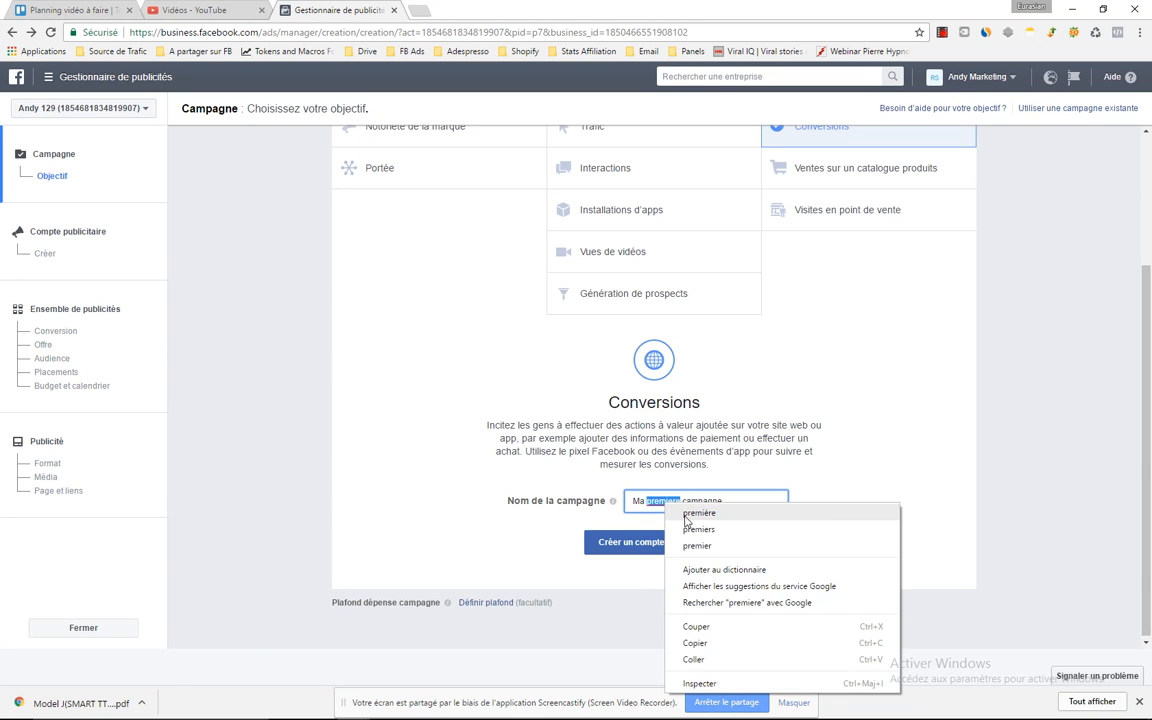
click(699, 512)
click(640, 542)
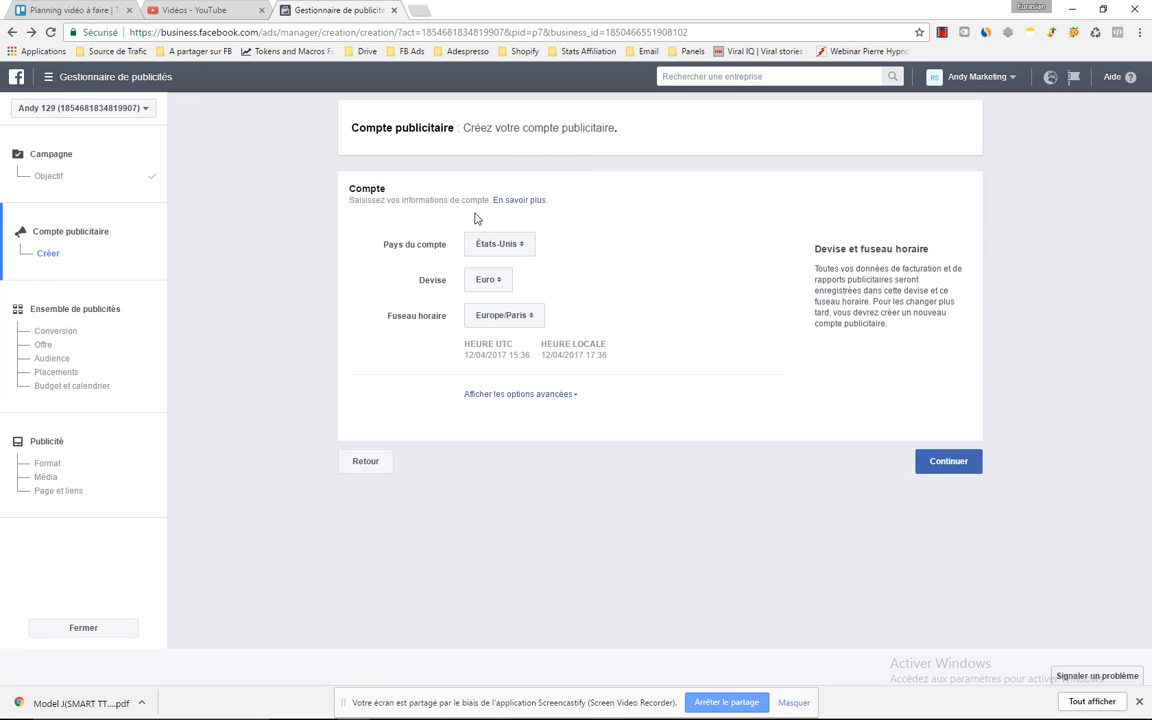
Step: Set the ad account's country to France
click(519, 246)
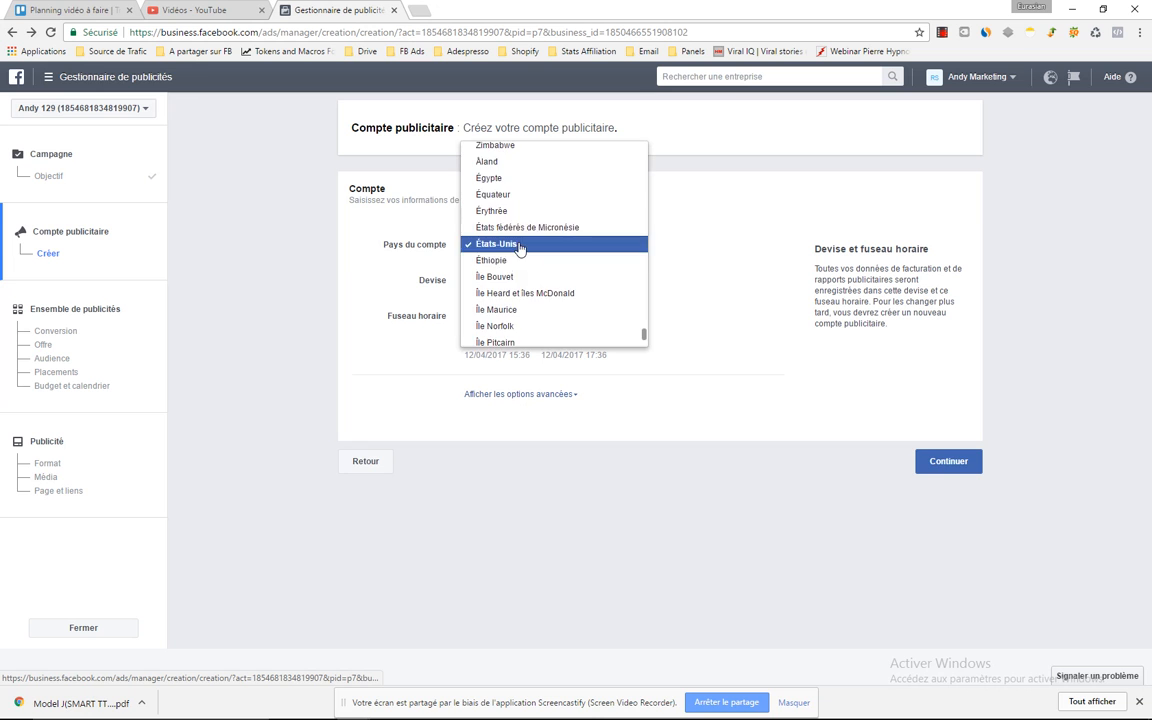
scroll(514, 249, down, 2)
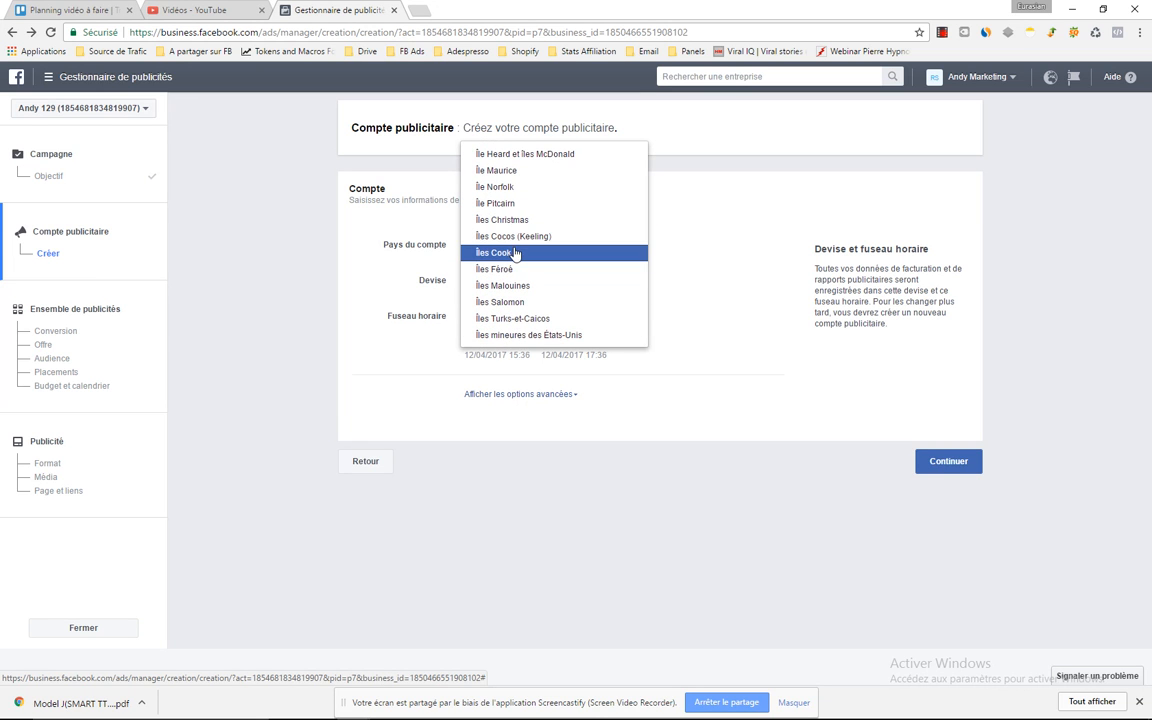
scroll(514, 250, up, 10)
scroll(514, 250, up, 20)
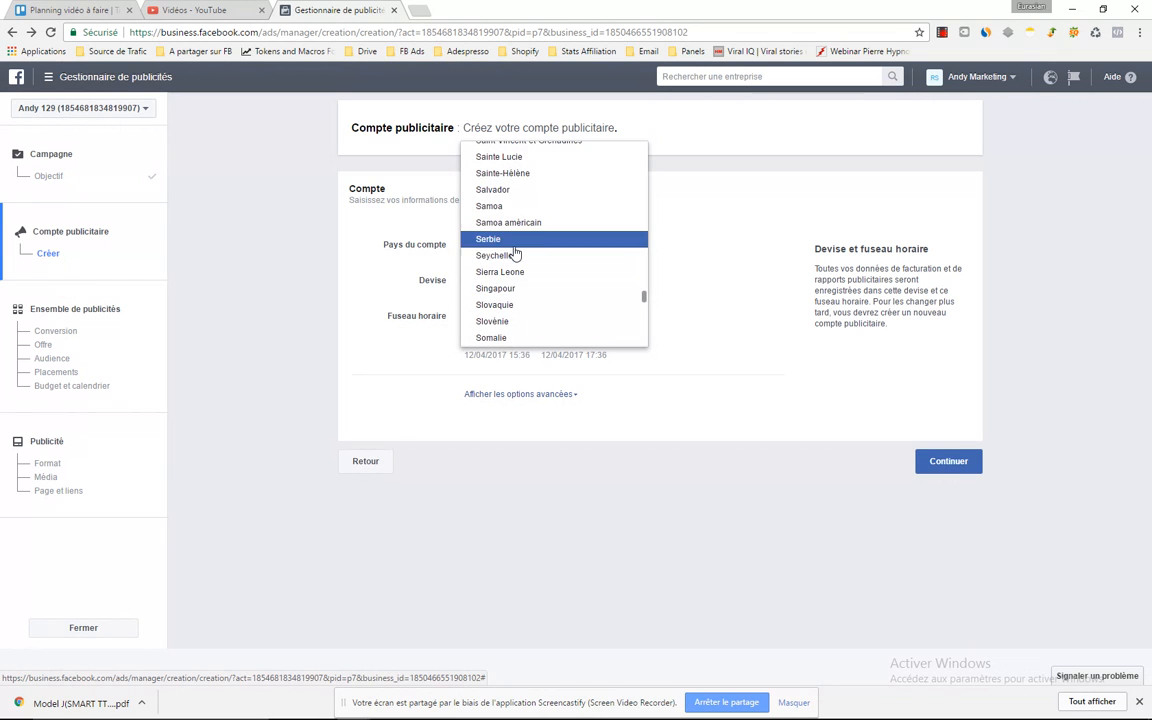
click(510, 280)
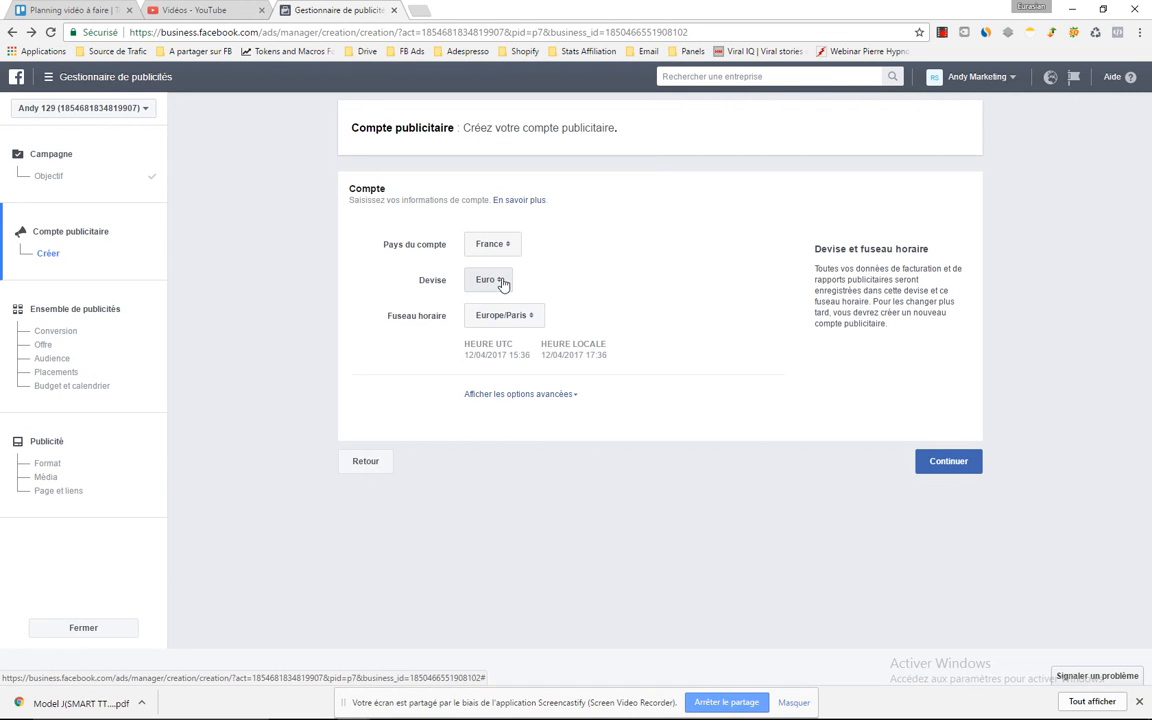
Step: Keep Euro as the account currency, show the advanced account options and continue to the ad set settings
click(490, 281)
click(558, 276)
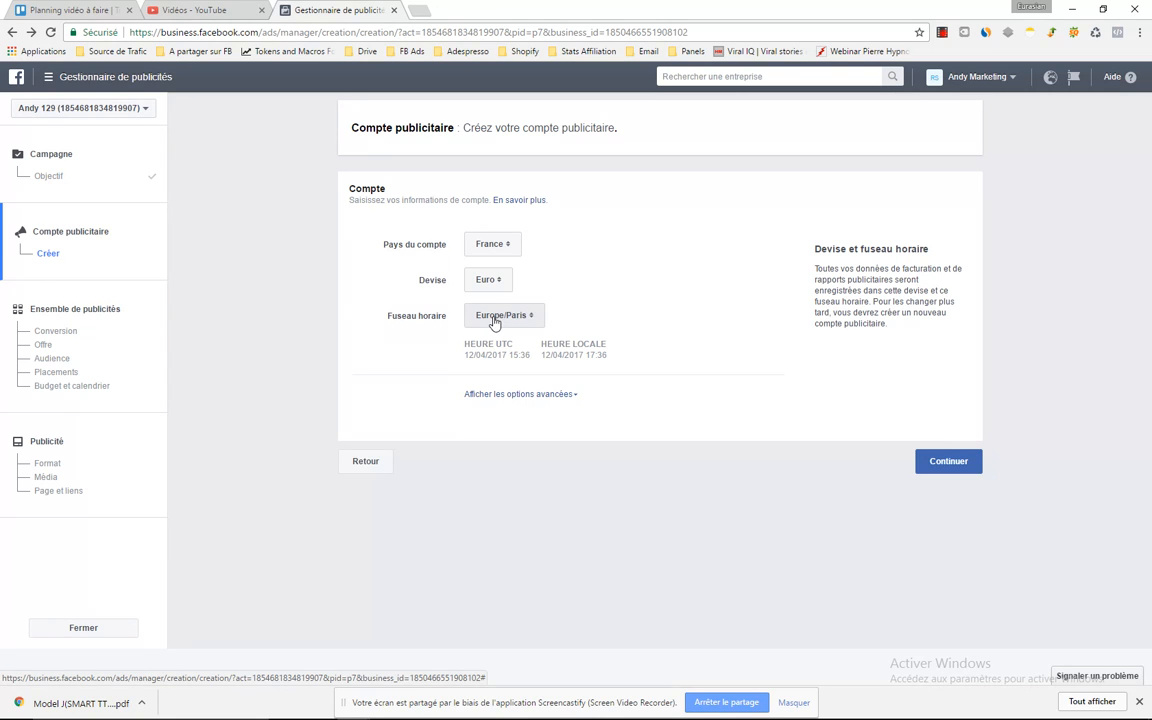
click(529, 395)
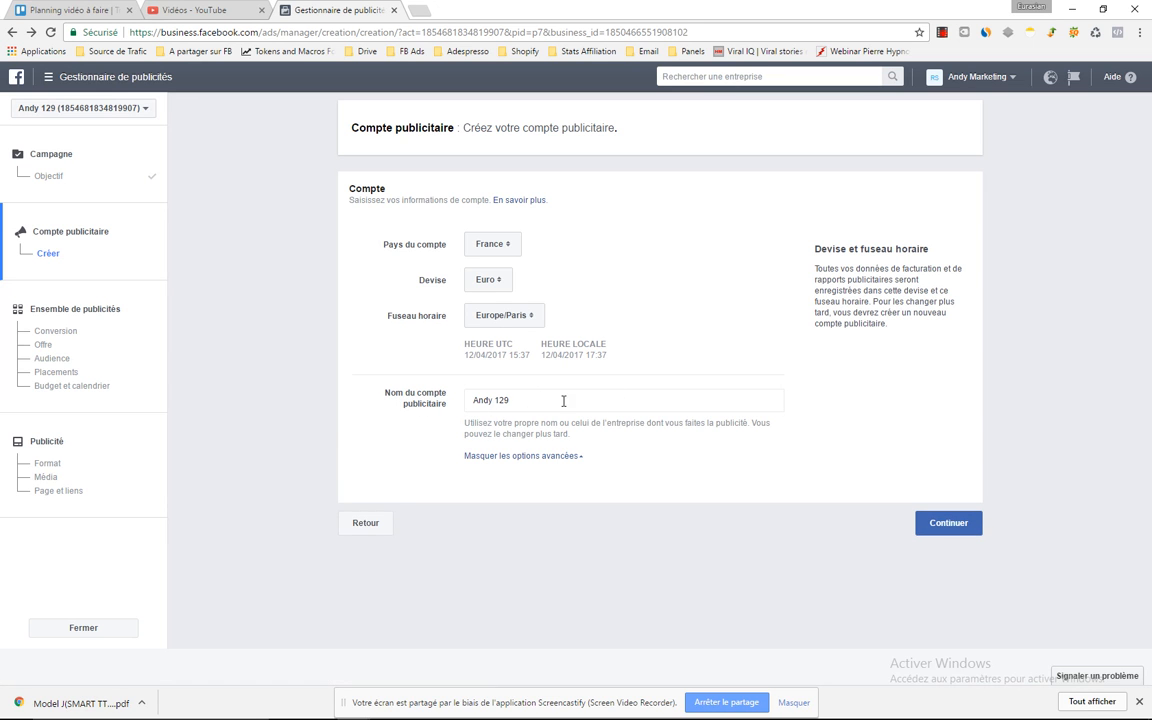
click(955, 523)
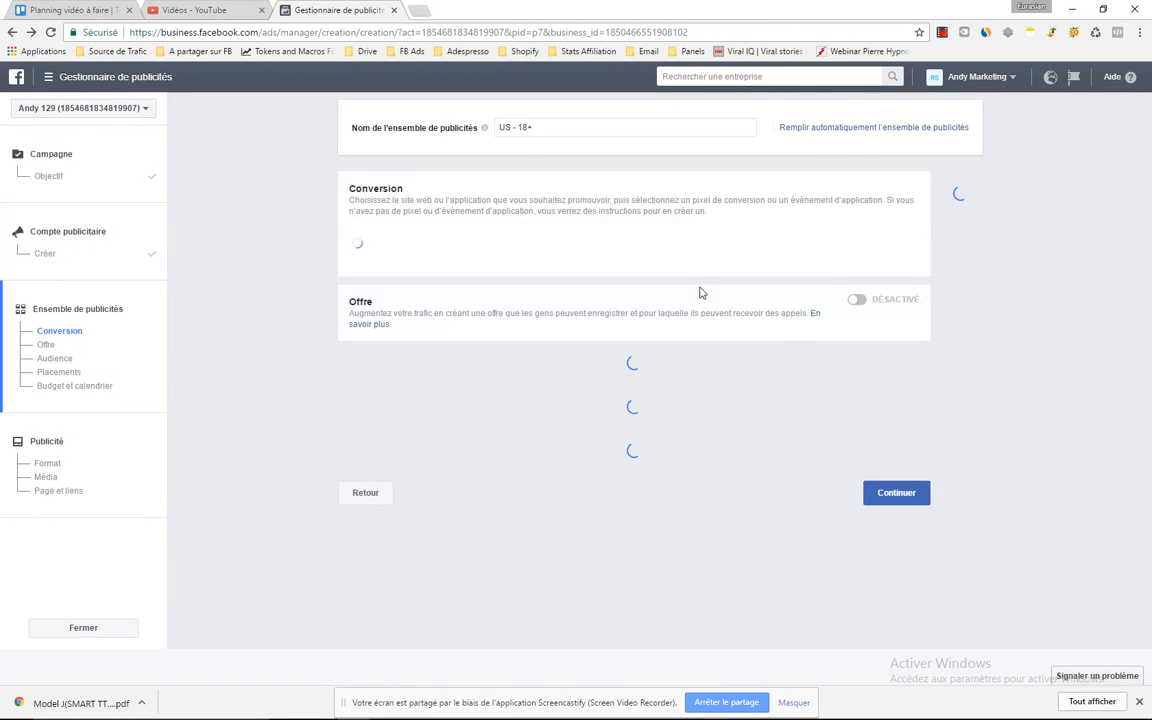
Step: Rename the ad set as "Femme France - 18-24"
click(541, 130)
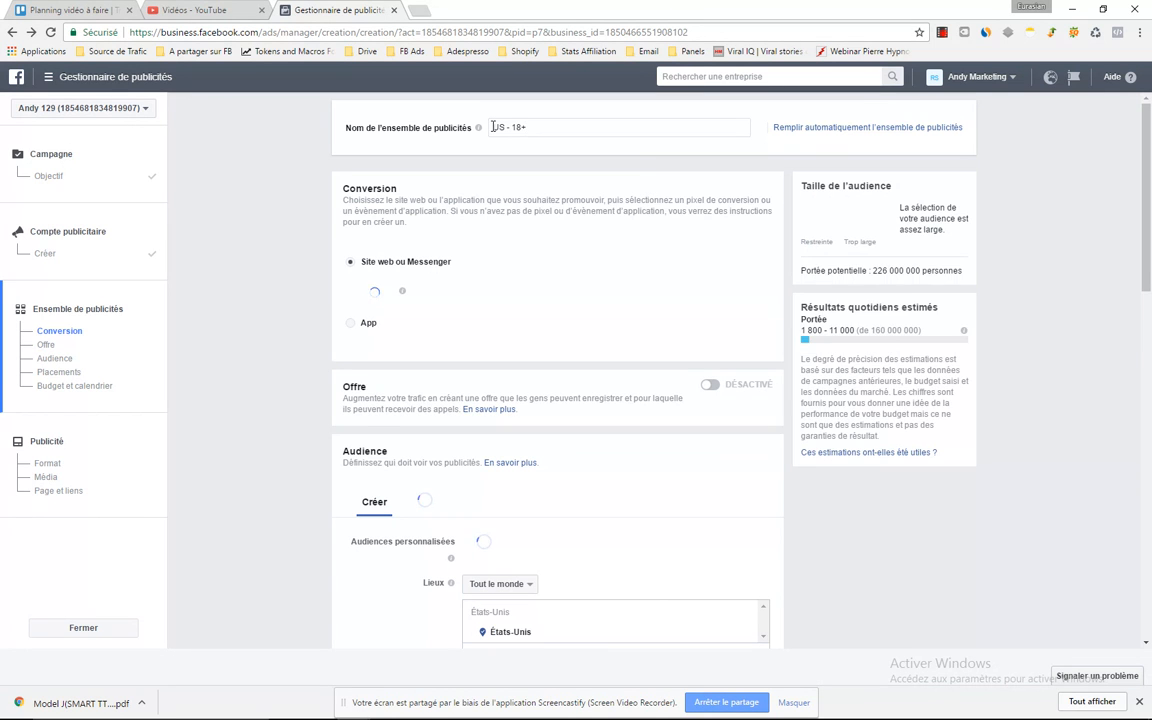
triple_click(509, 127)
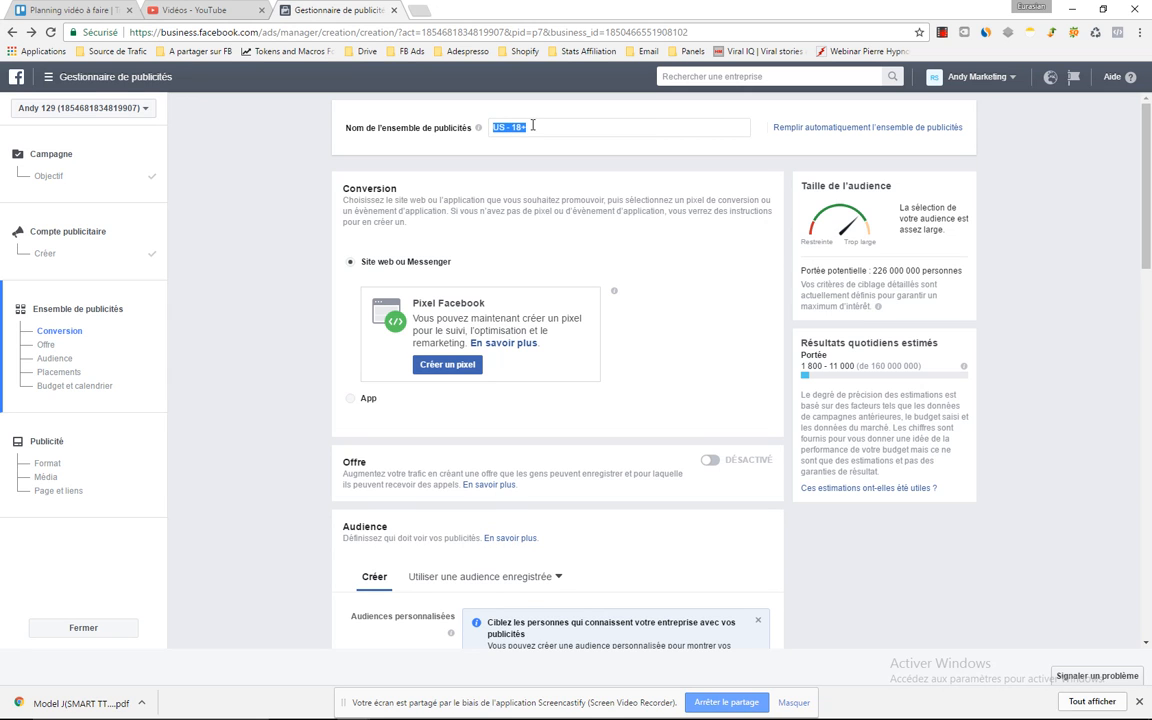
text(Femme France)
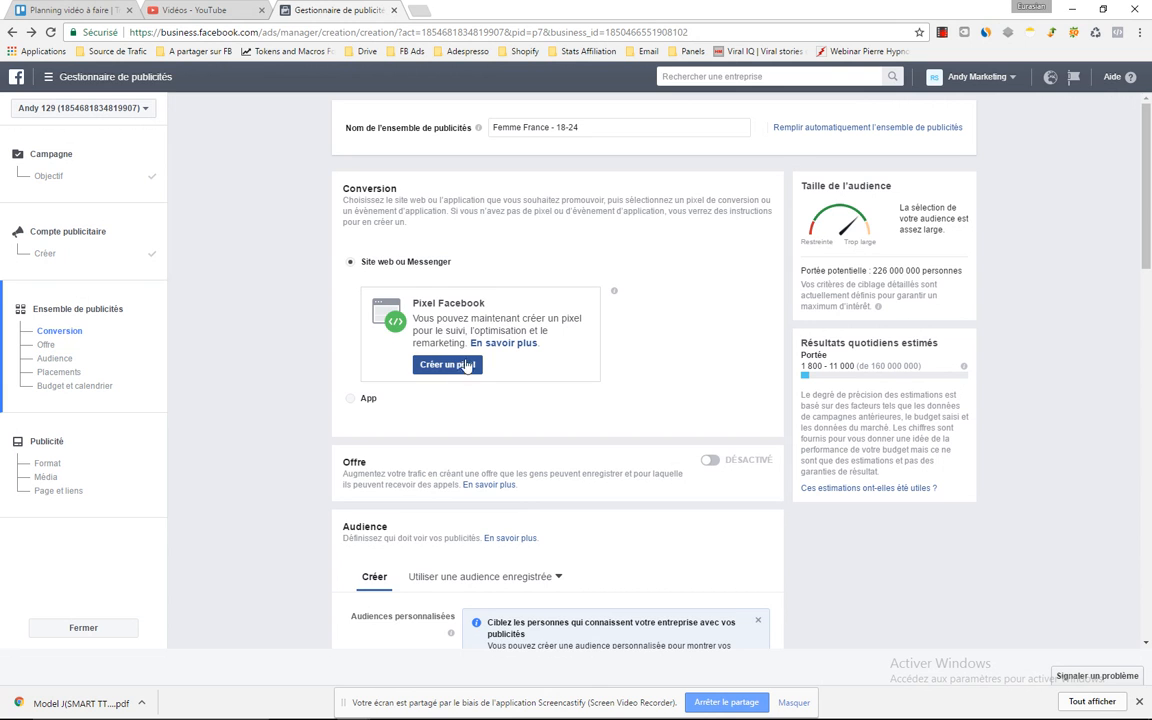
Step: Replace the United States with France as the audience's targeted location
scroll(500, 300, down, 3)
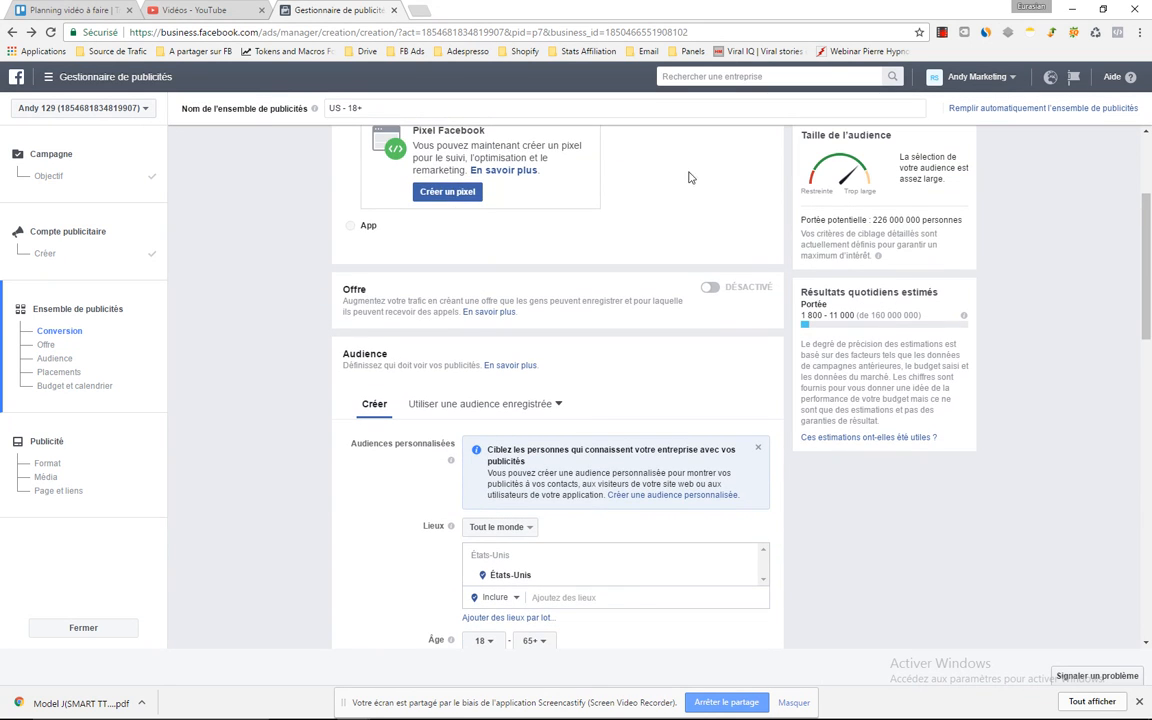
scroll(645, 239, down, 2)
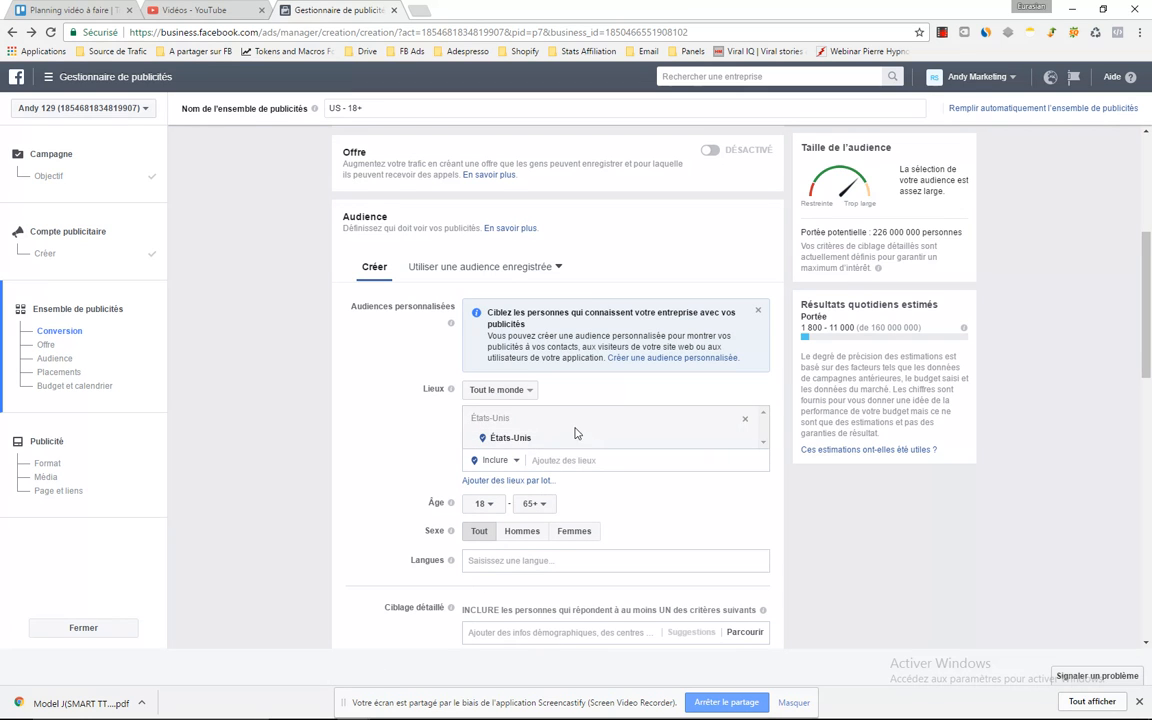
click(745, 441)
text(france)
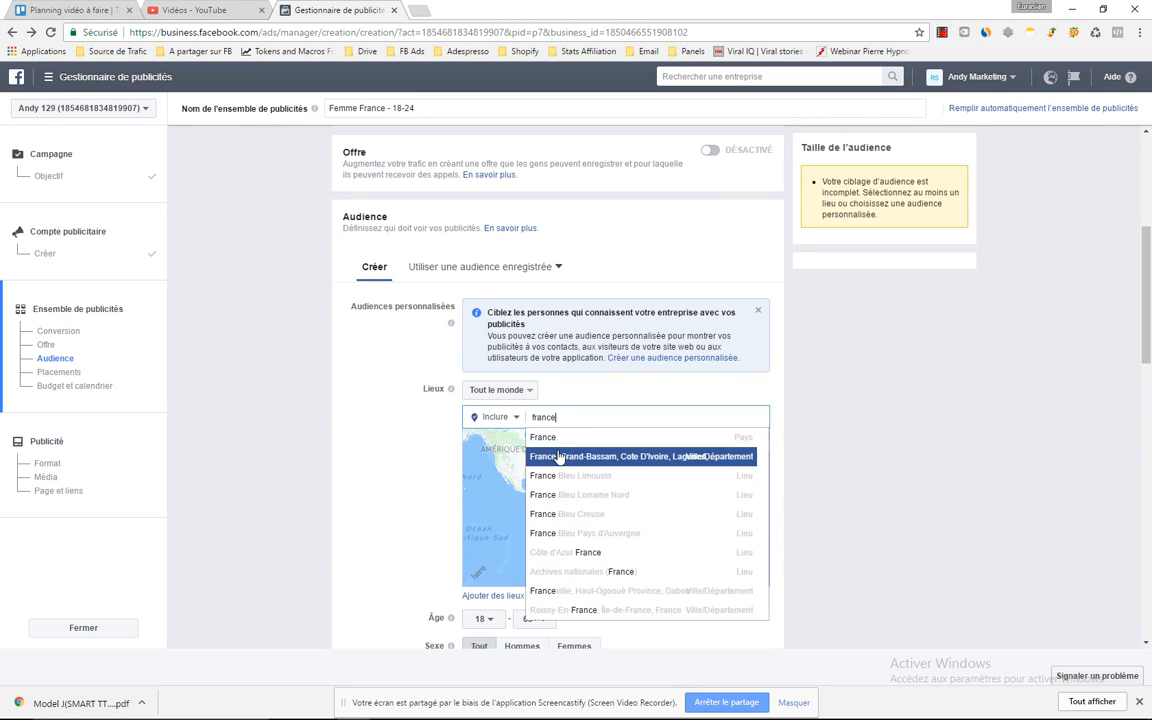
click(496, 453)
Step: Set the audience's maximum age to 24
scroll(480, 434, down, 4)
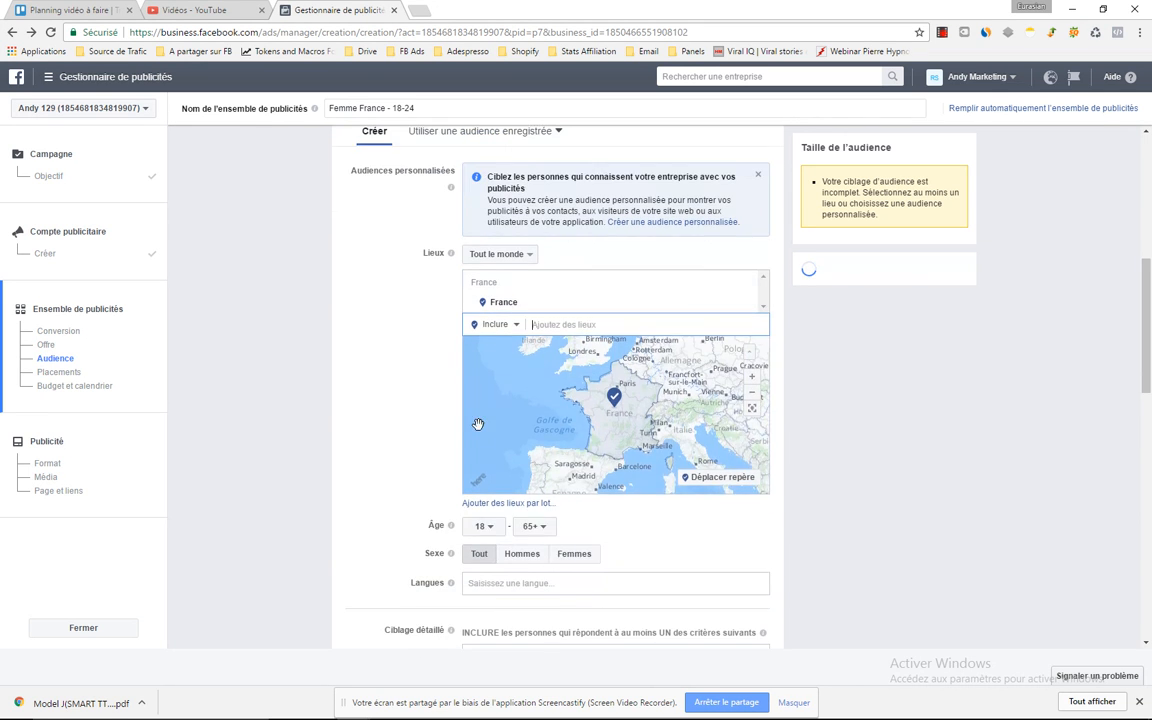
scroll(527, 210, up, 3)
scroll(530, 212, up, 3)
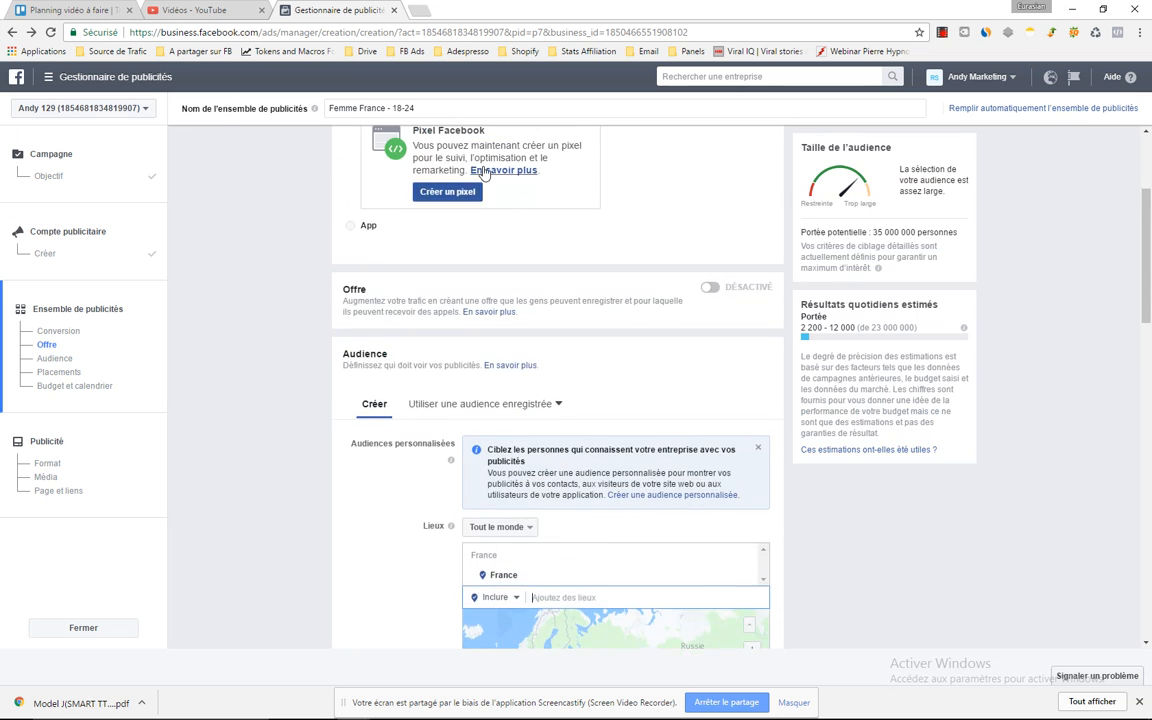
scroll(583, 216, down, 2)
scroll(583, 216, down, 4)
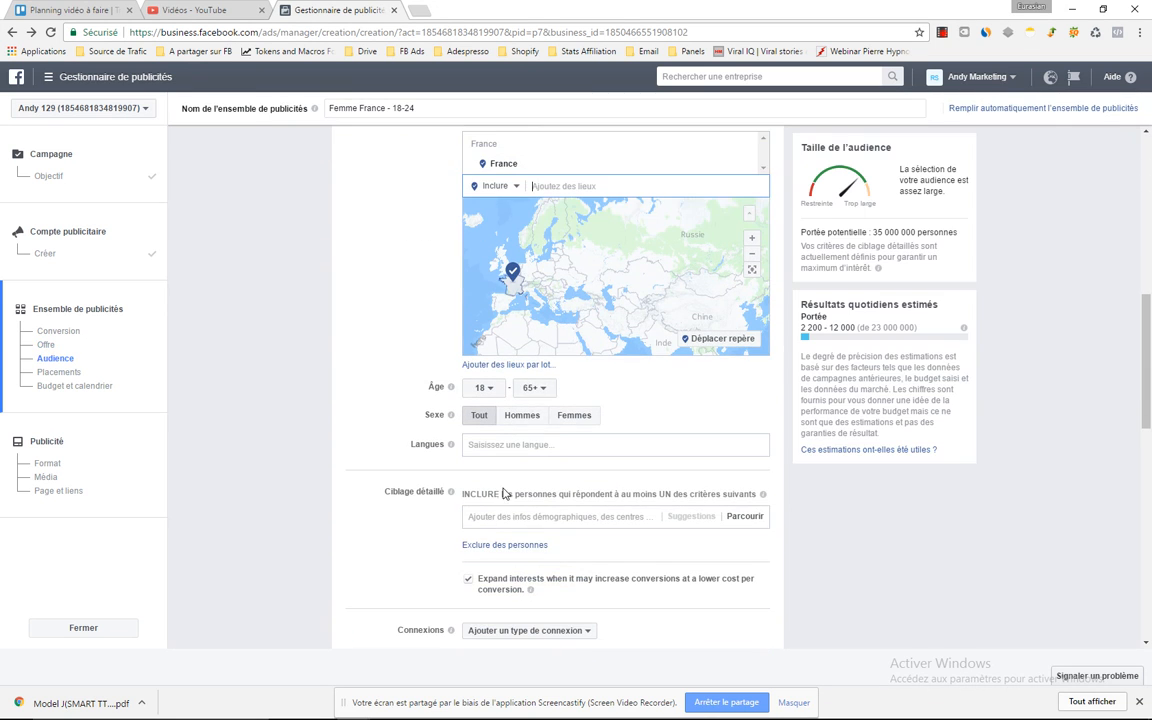
click(533, 387)
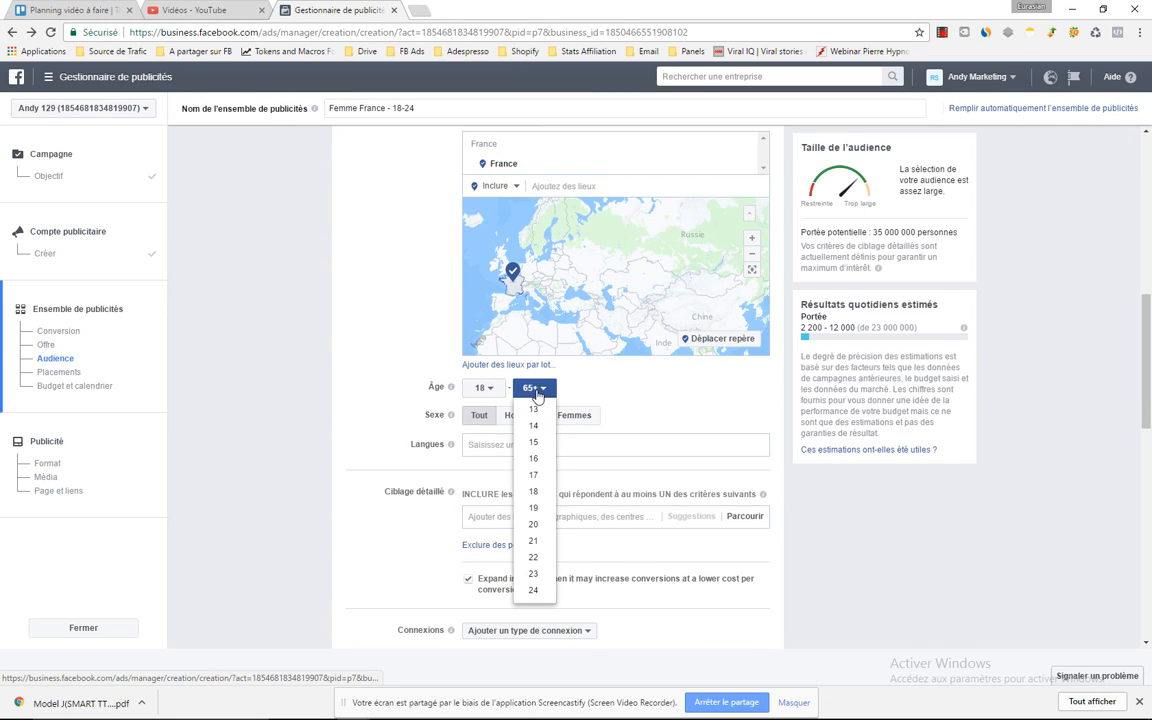
click(533, 590)
Step: Add Français (France) as the audience language and restrict the gender to Femmes
click(533, 444)
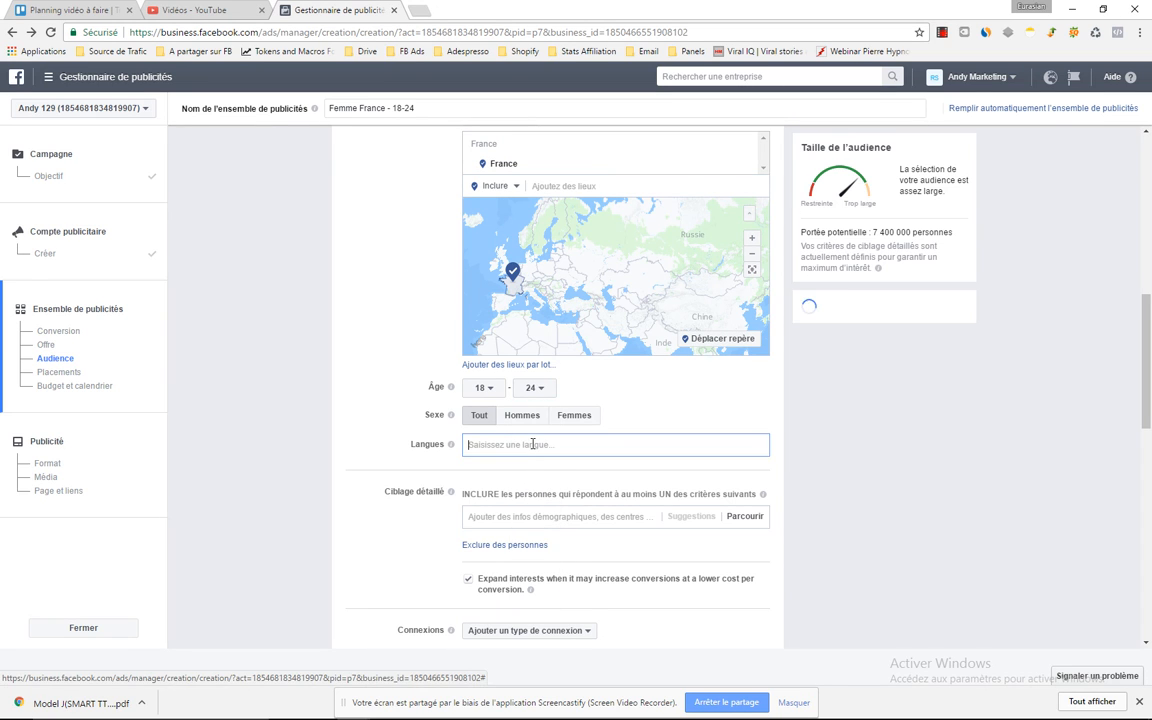
text(fran)
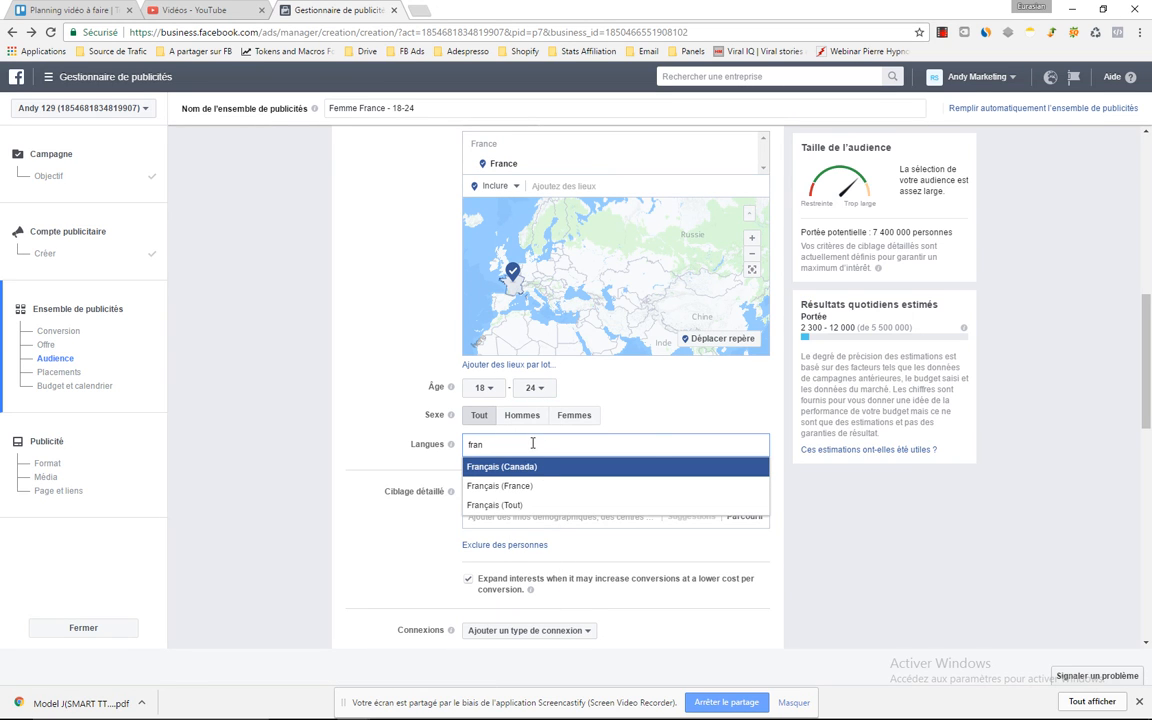
click(543, 485)
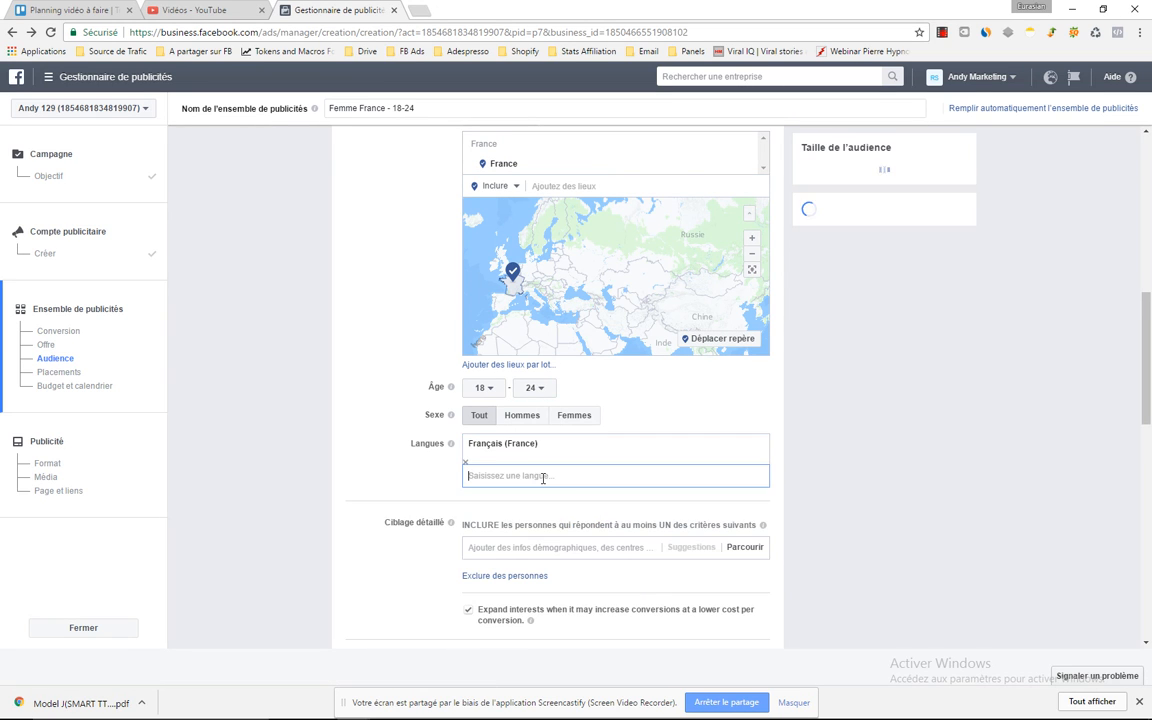
click(578, 416)
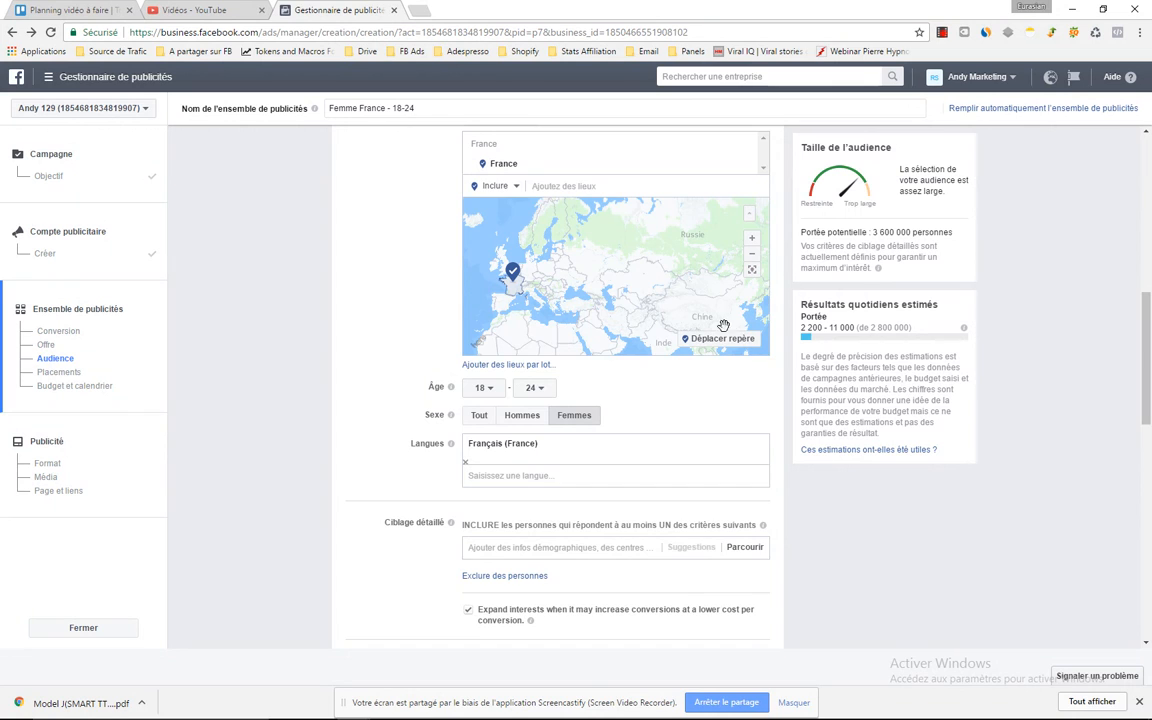
Step: Add the interests "sacs à main & accessoires" and "Sacs à main" to the audience's detailed targeting
scroll(535, 395, down, 2)
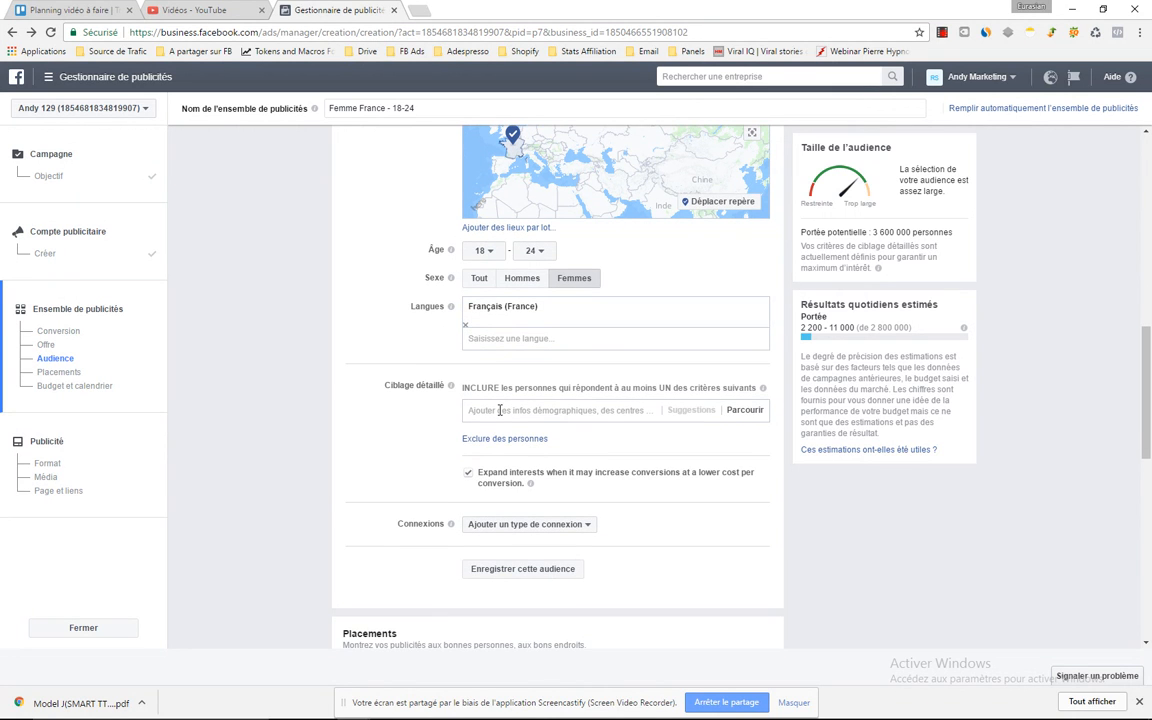
click(500, 410)
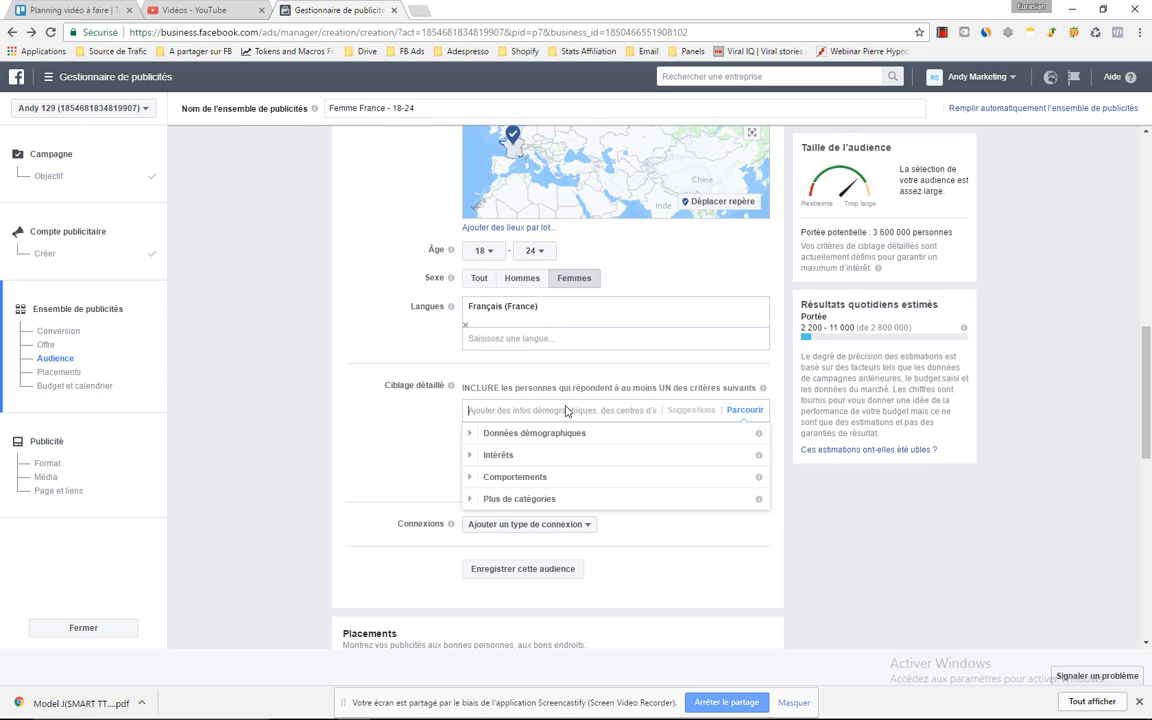
text(sac)
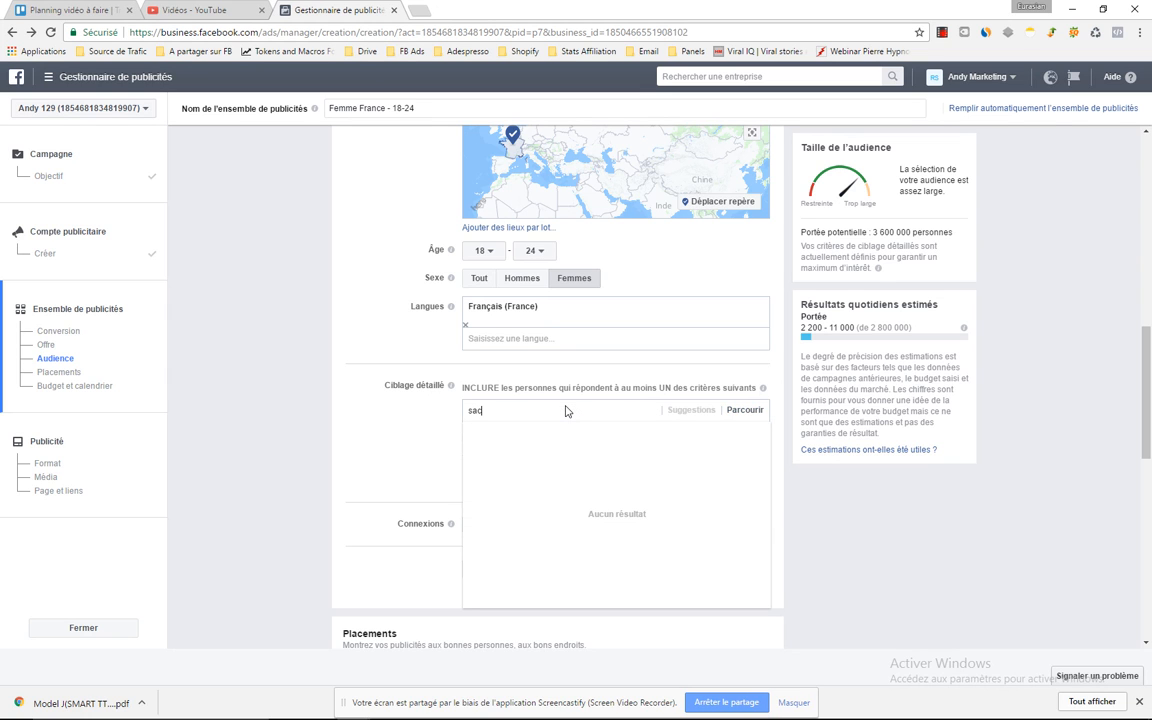
text( à main)
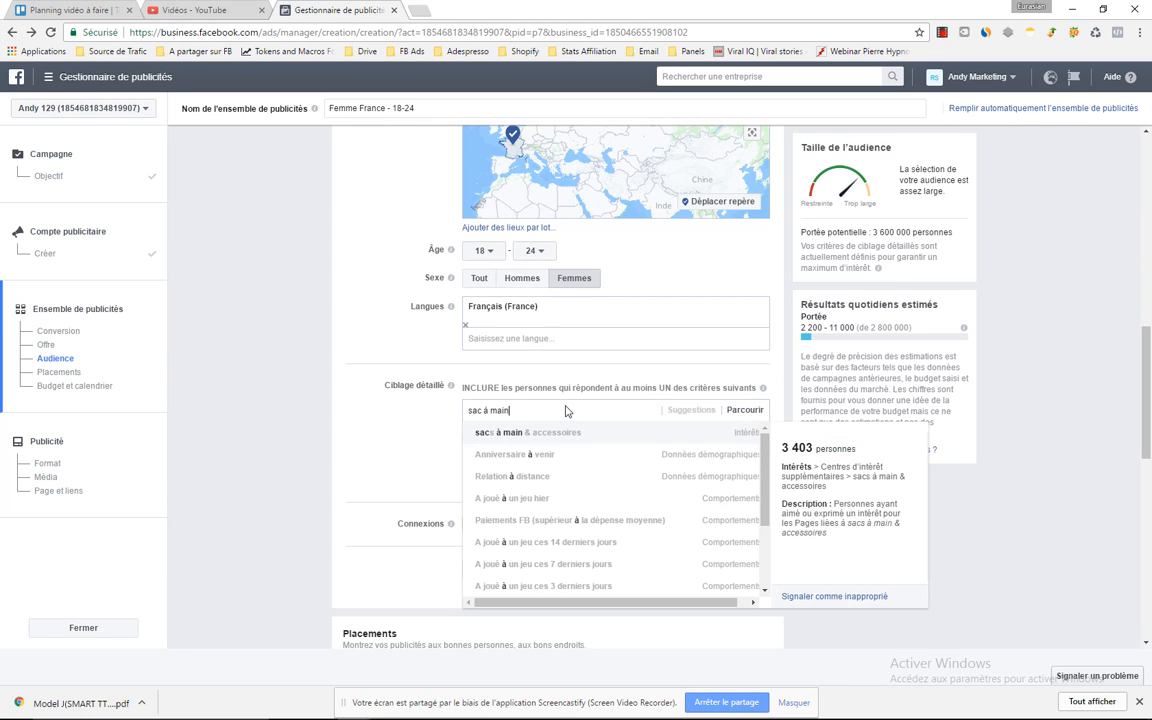
click(564, 443)
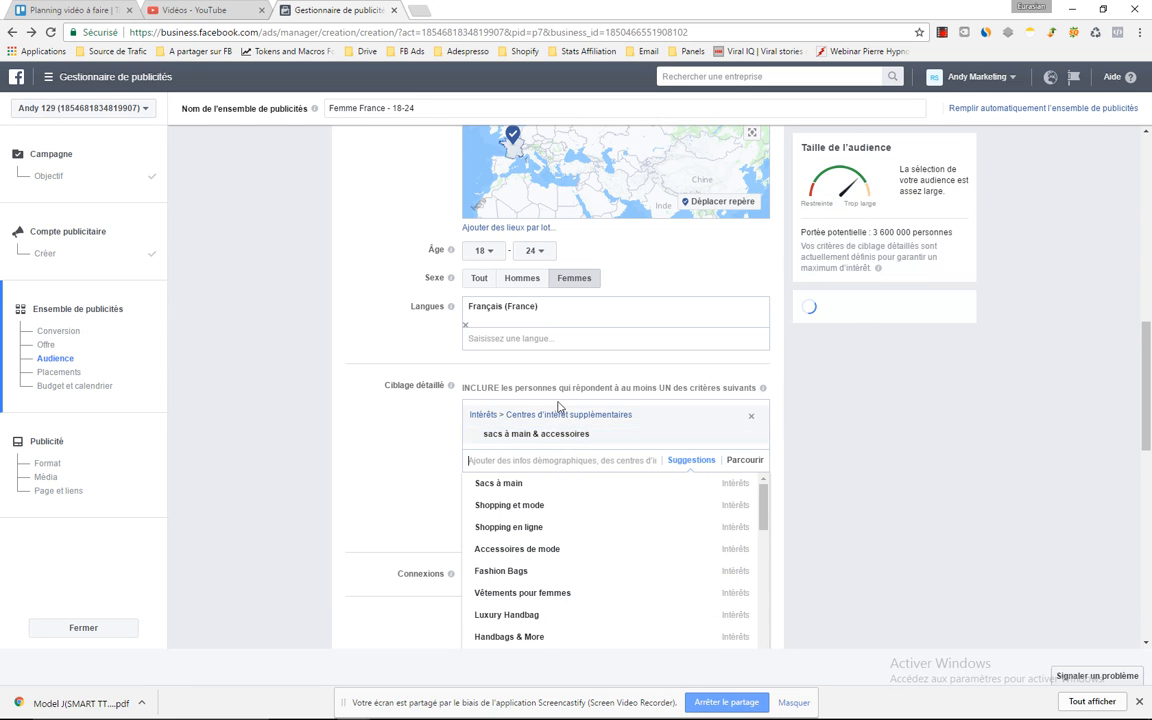
click(500, 483)
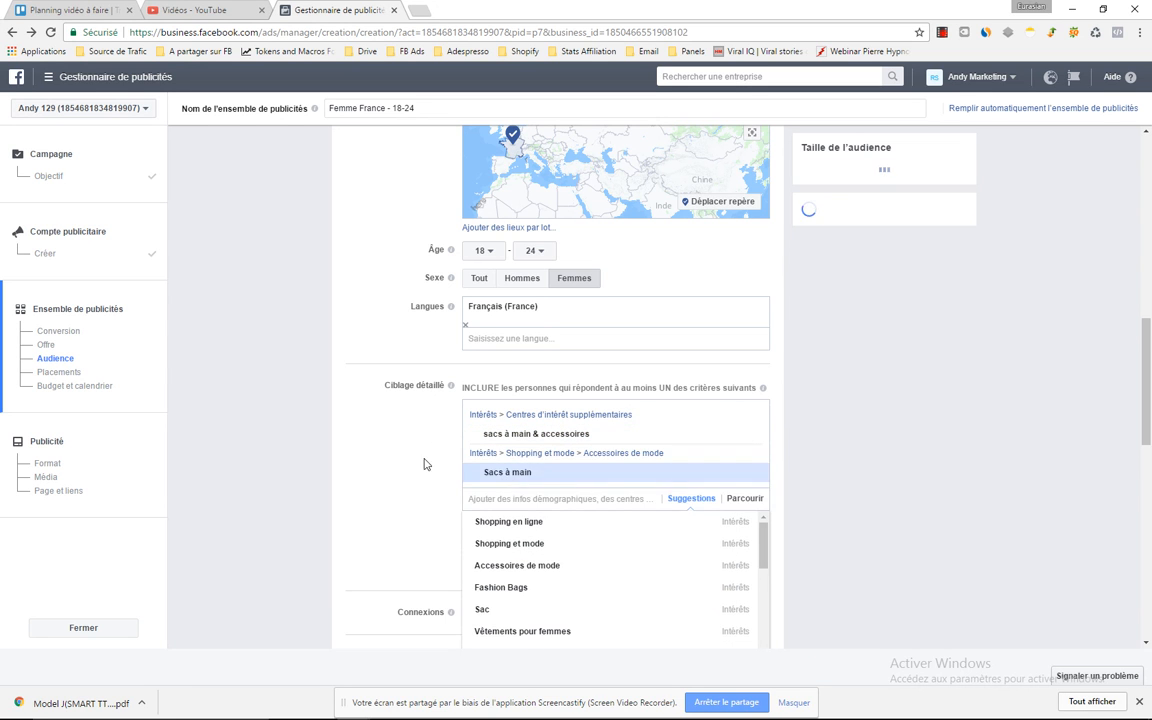
Step: Switch the ad set to manually edited placements and limit the device type to Mobile seulement
scroll(399, 452, down, 2)
scroll(400, 429, down, 2)
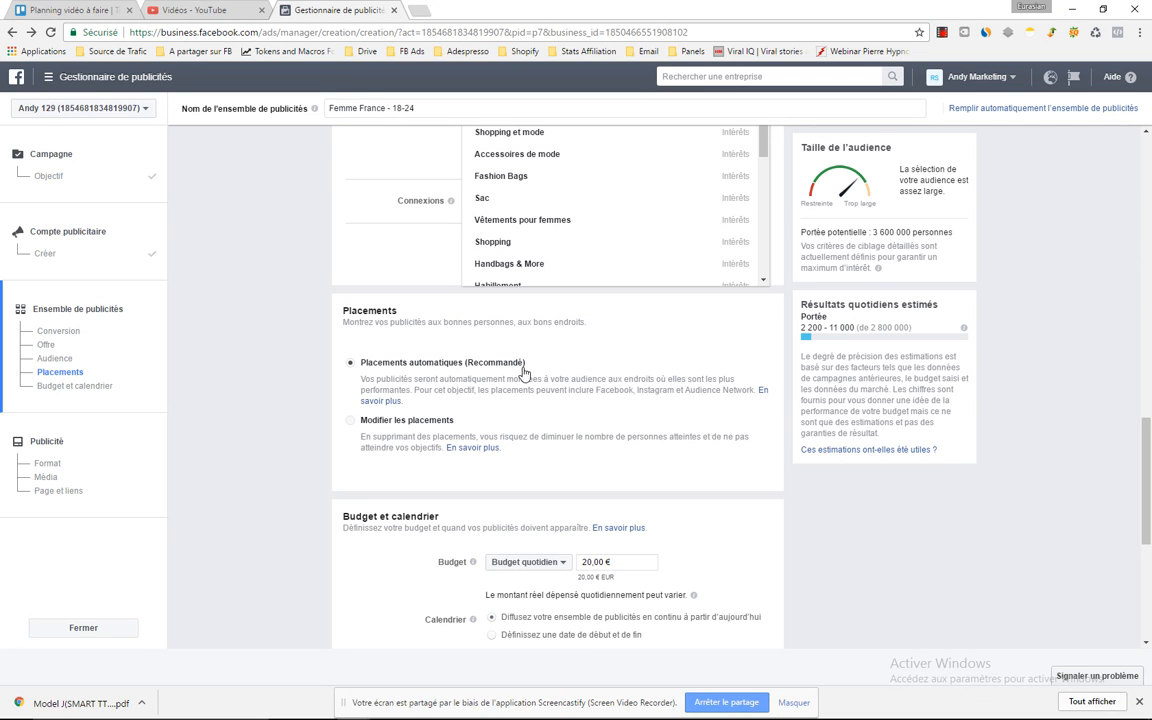
scroll(378, 275, up, 4)
scroll(378, 267, down, 4)
click(349, 420)
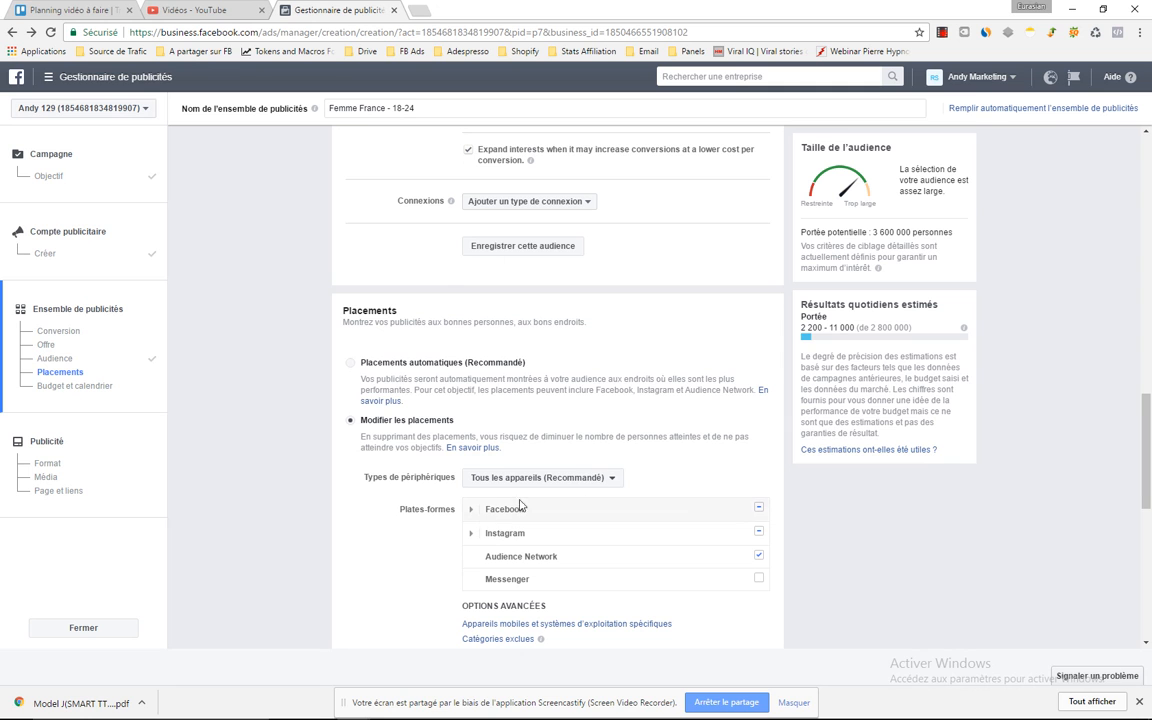
click(470, 509)
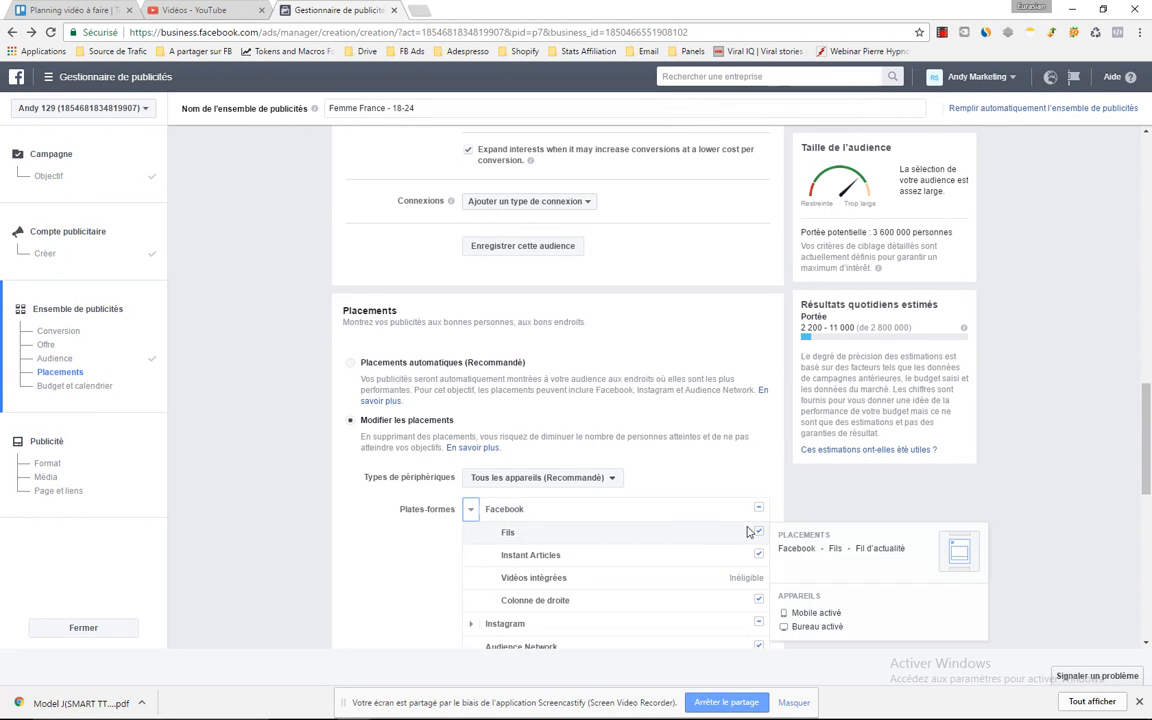
click(552, 478)
click(547, 518)
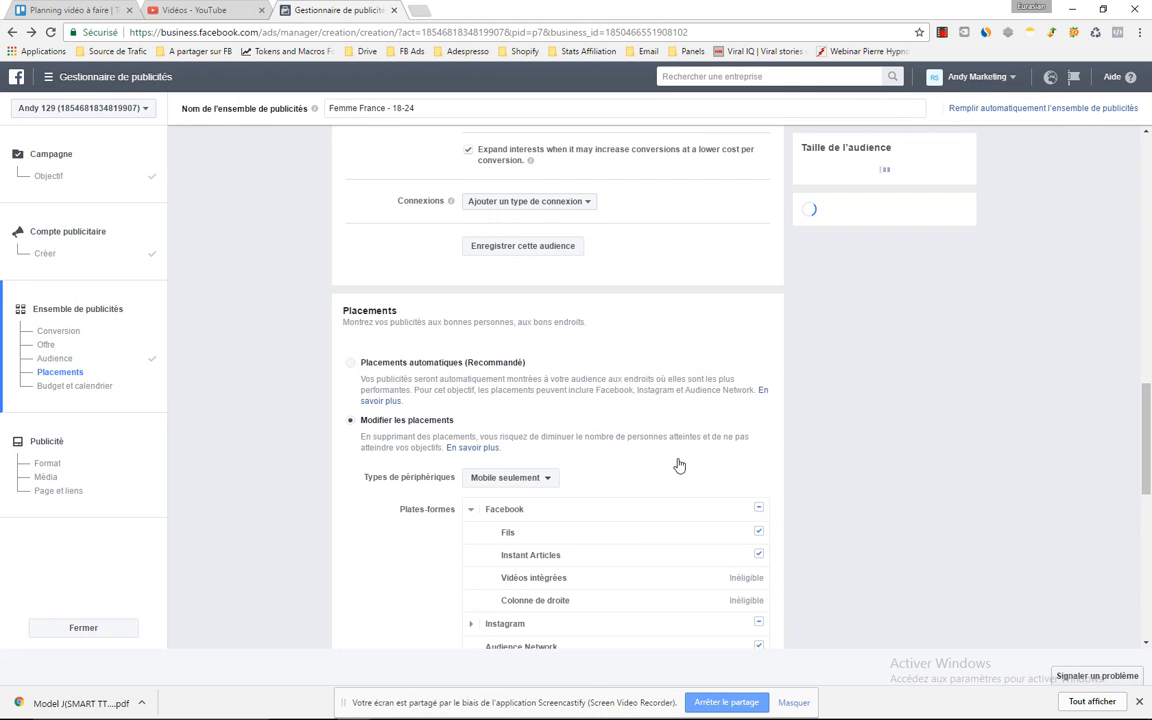
Step: Exclude Instant Articles and Instagram from the placements, keeping Facebook Fils and Audience Network selected
click(759, 533)
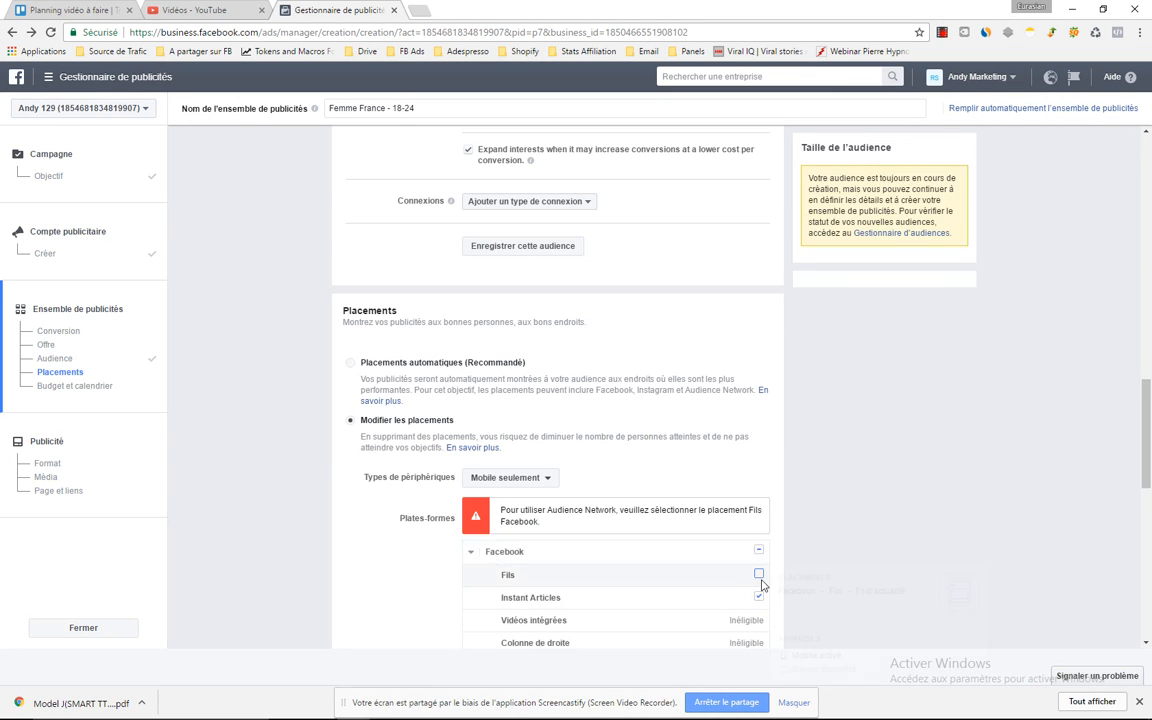
click(759, 574)
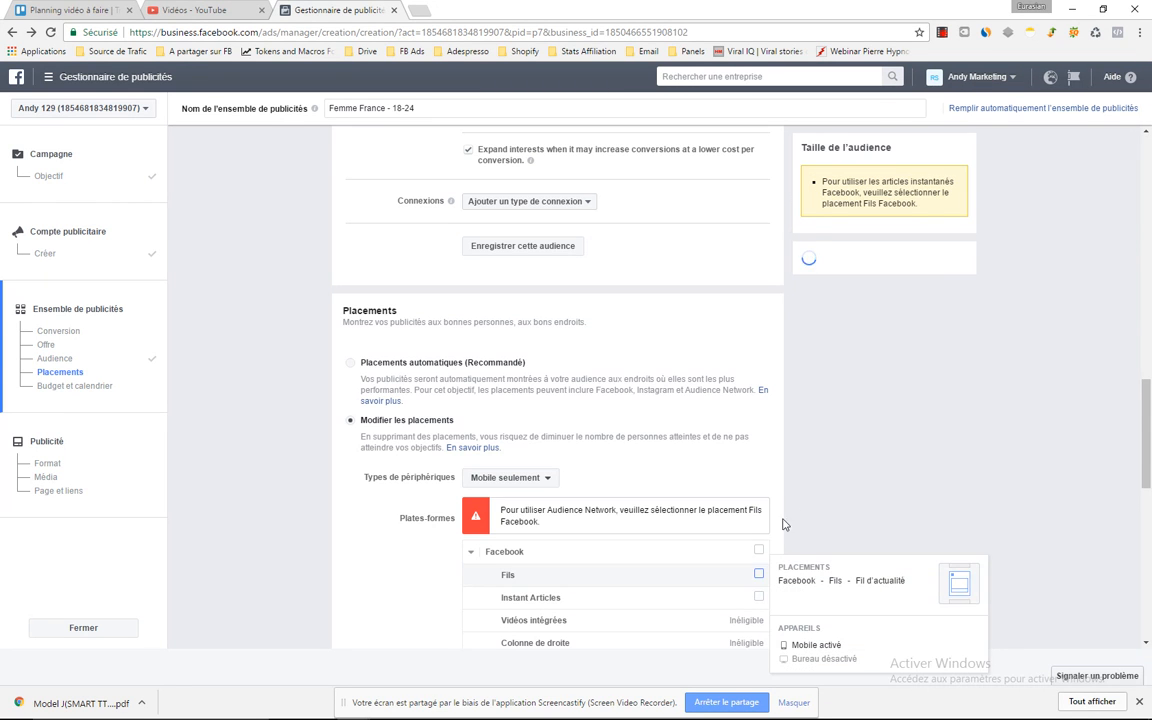
scroll(772, 465, down, 2)
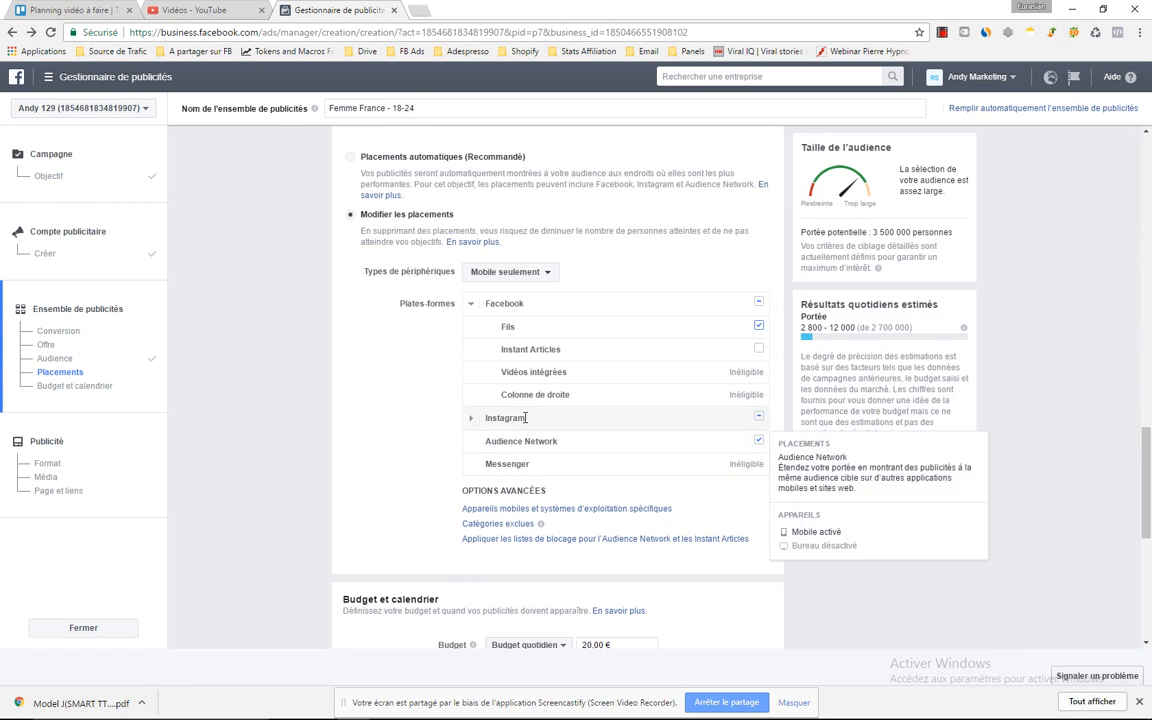
click(758, 417)
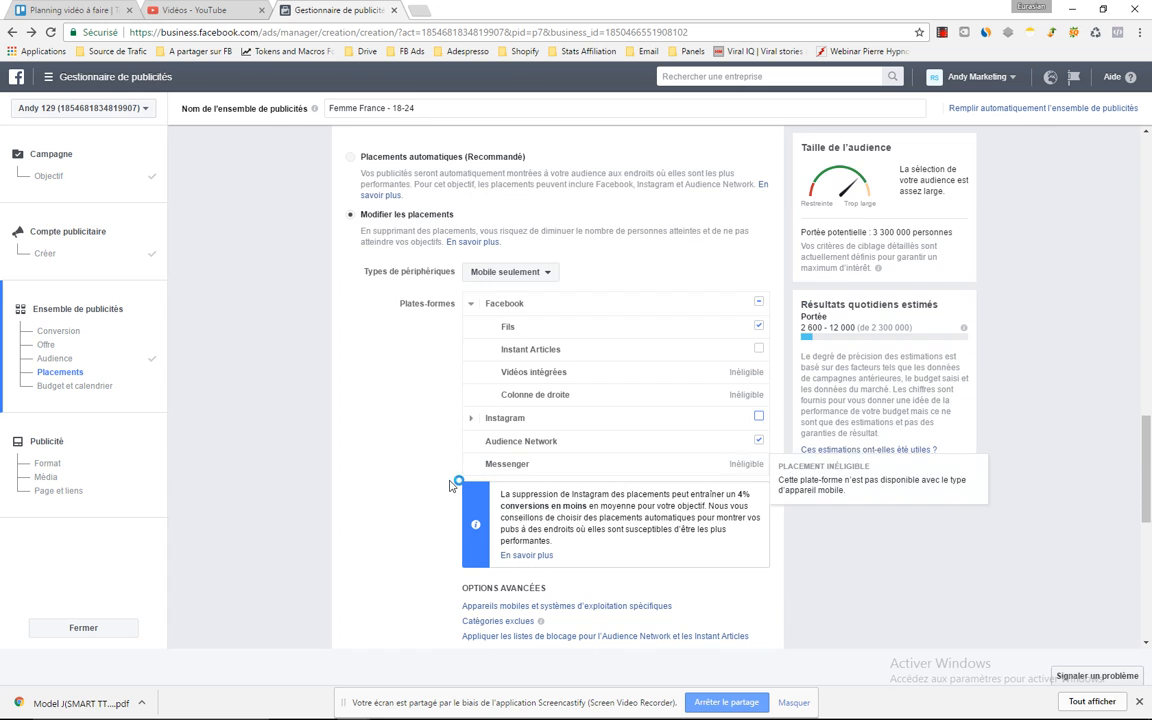
Step: Set the ad set's daily budget to 5 €
scroll(450, 490, down, 3)
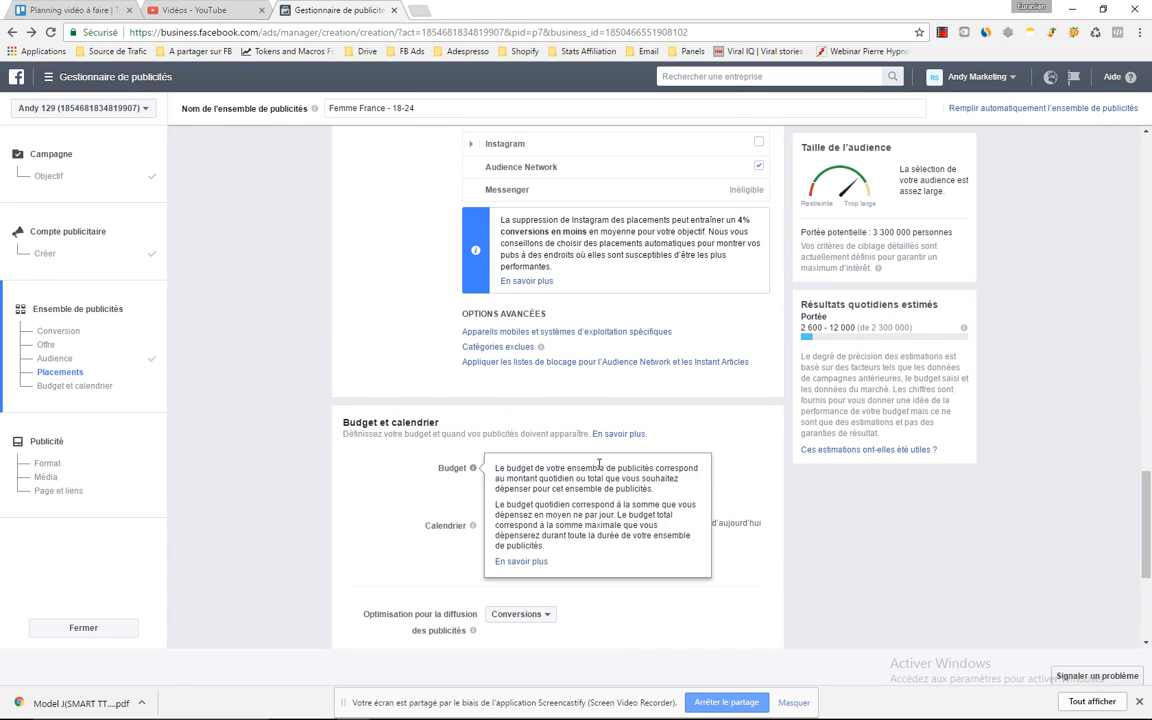
double_click(585, 469)
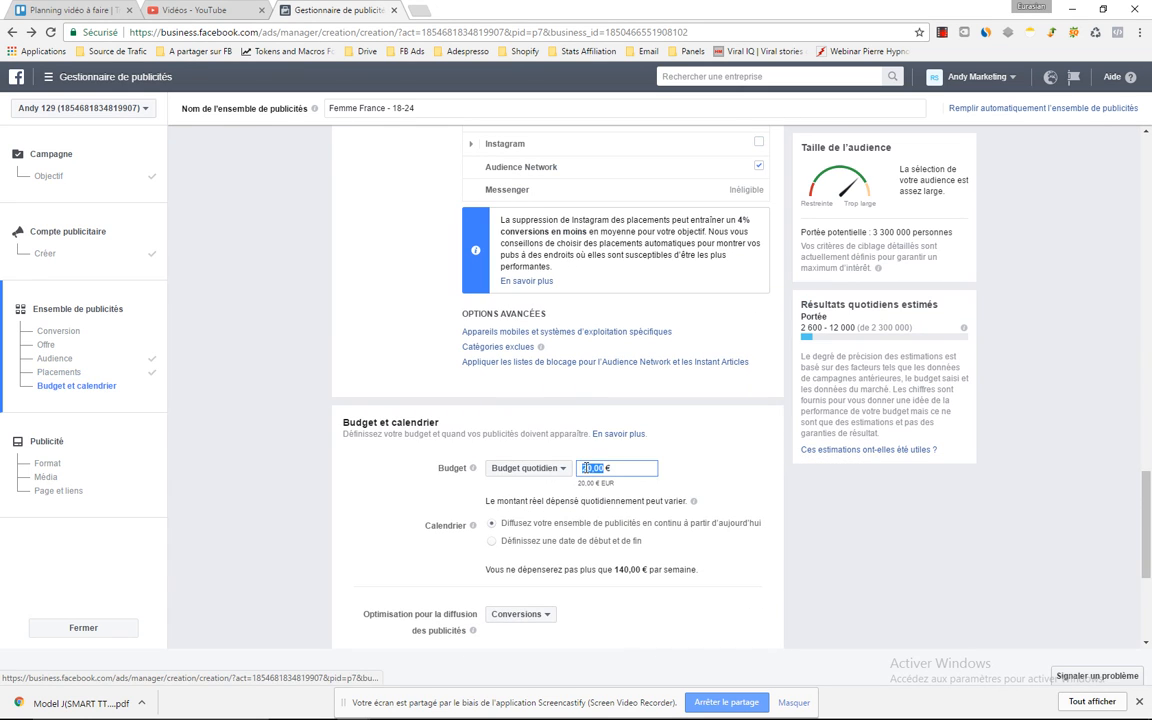
text(5)
click(725, 440)
scroll(517, 480, down, 3)
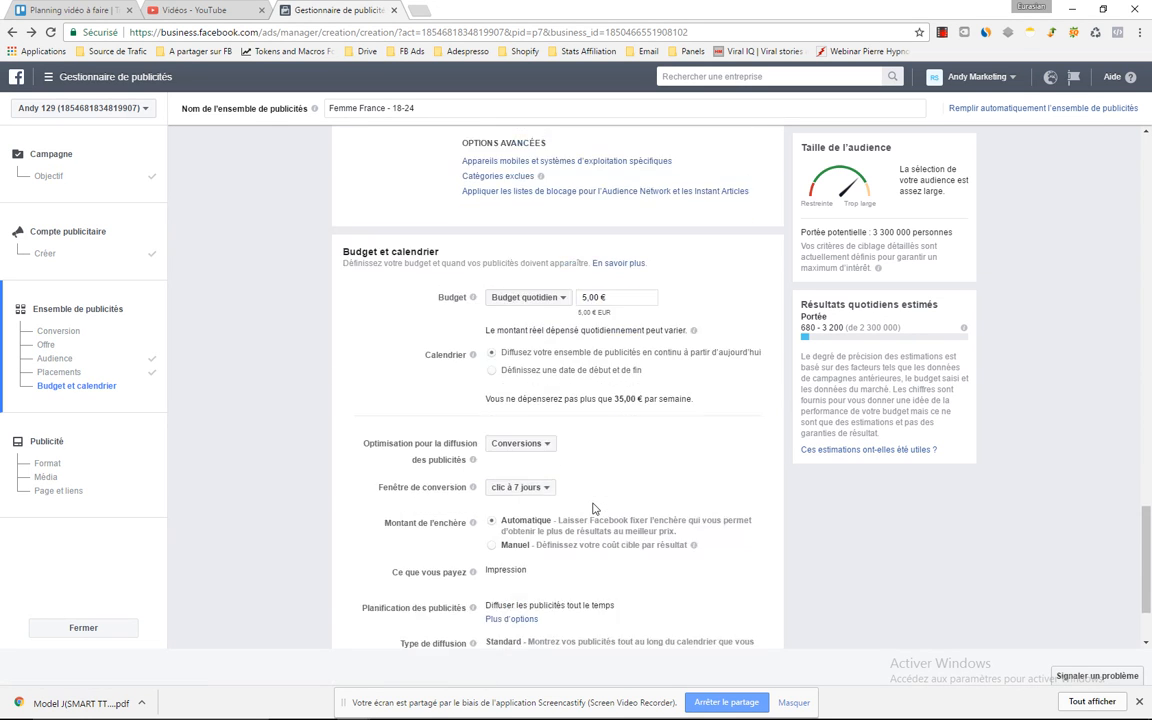
Step: Review the delivery optimisation and bidding options, keep Conversions, and try to continue to the ad level
click(522, 341)
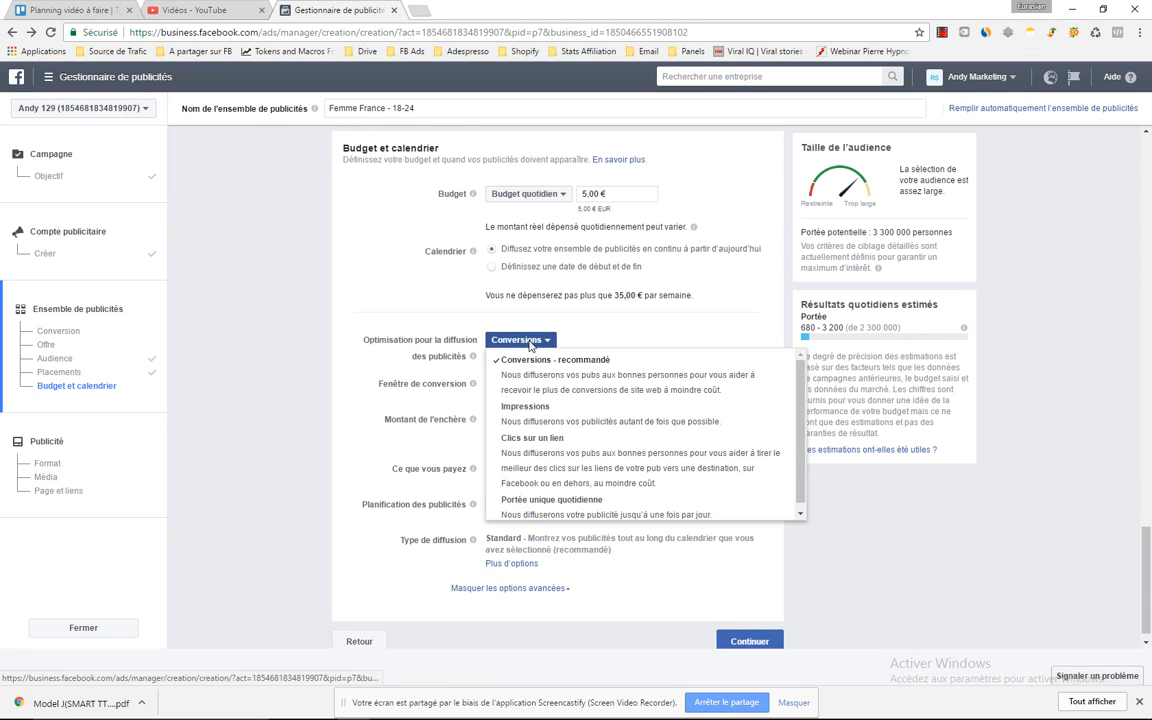
click(602, 346)
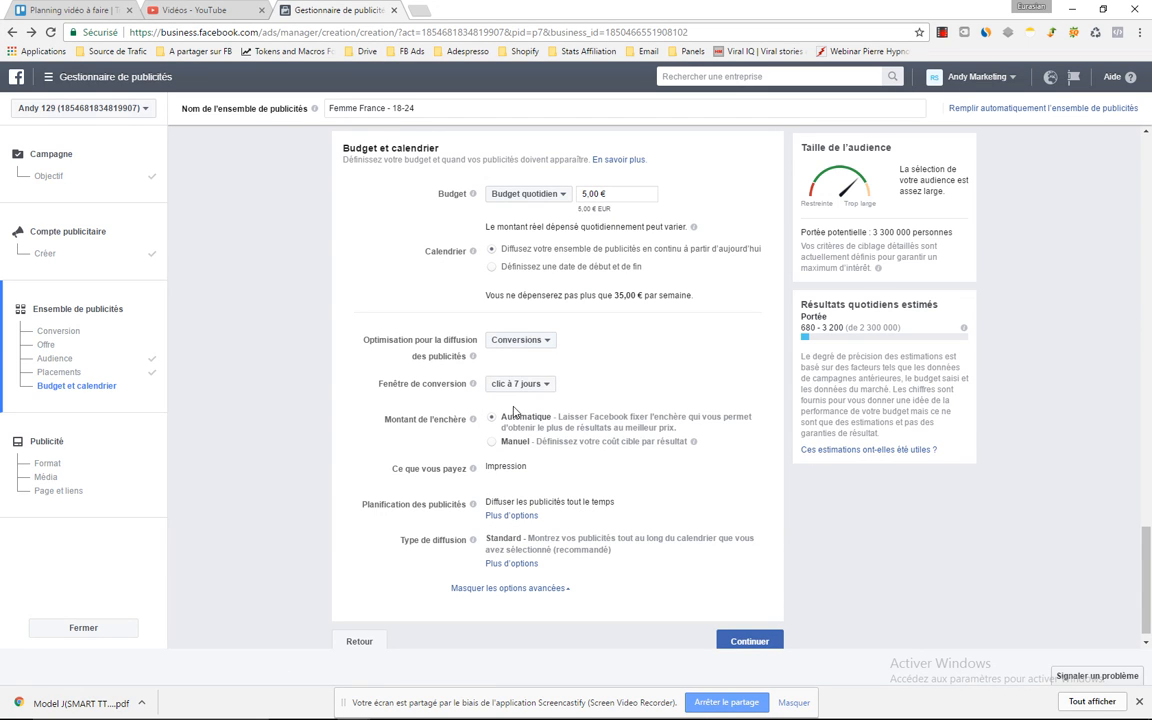
mouse_move(472, 391)
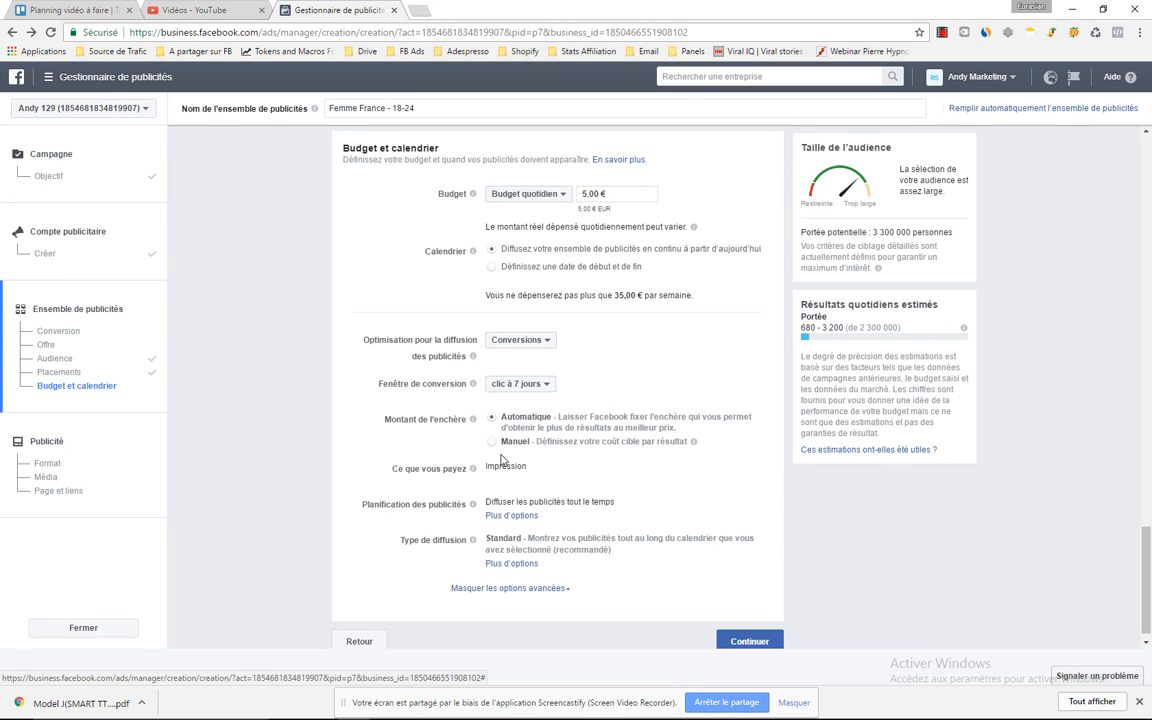
scroll(500, 460, down, 1)
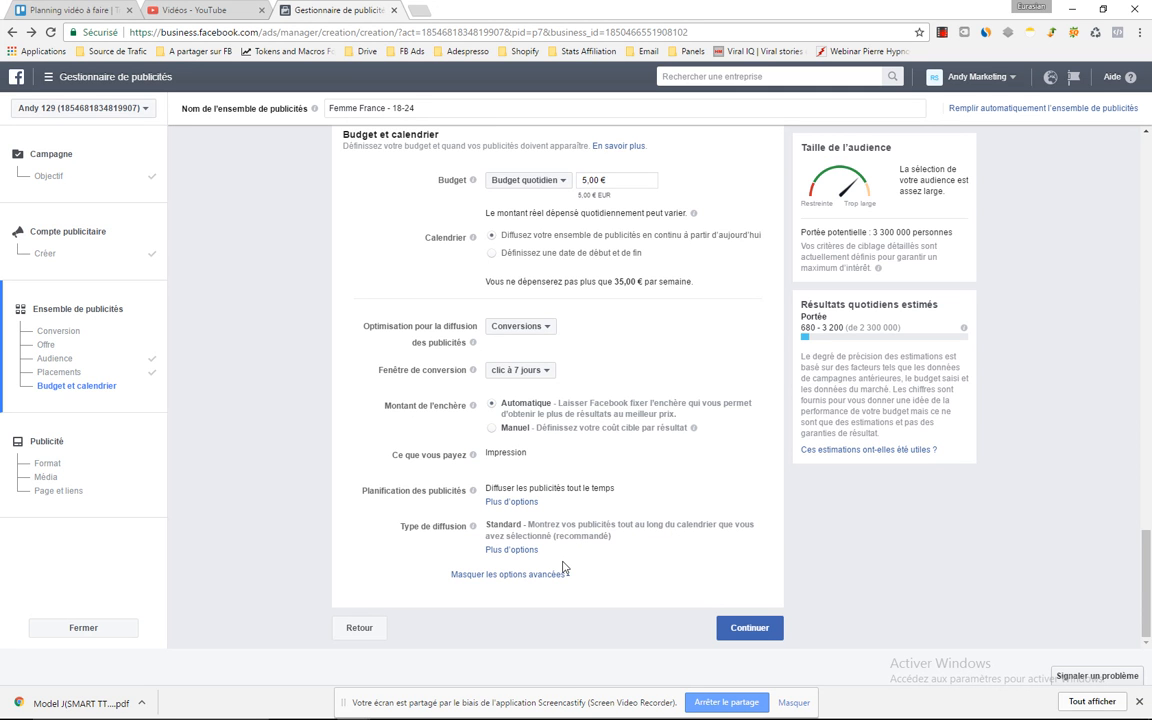
click(748, 628)
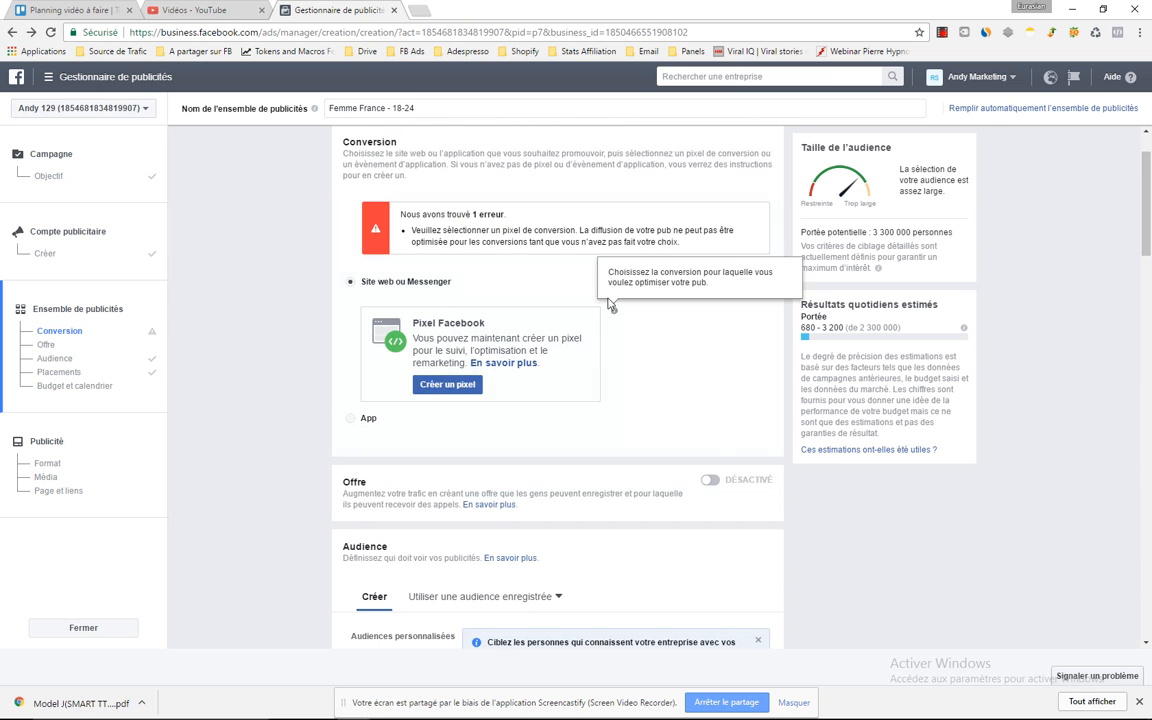
Step: Create a Facebook pixel under its suggested name and skip its website configuration
click(440, 383)
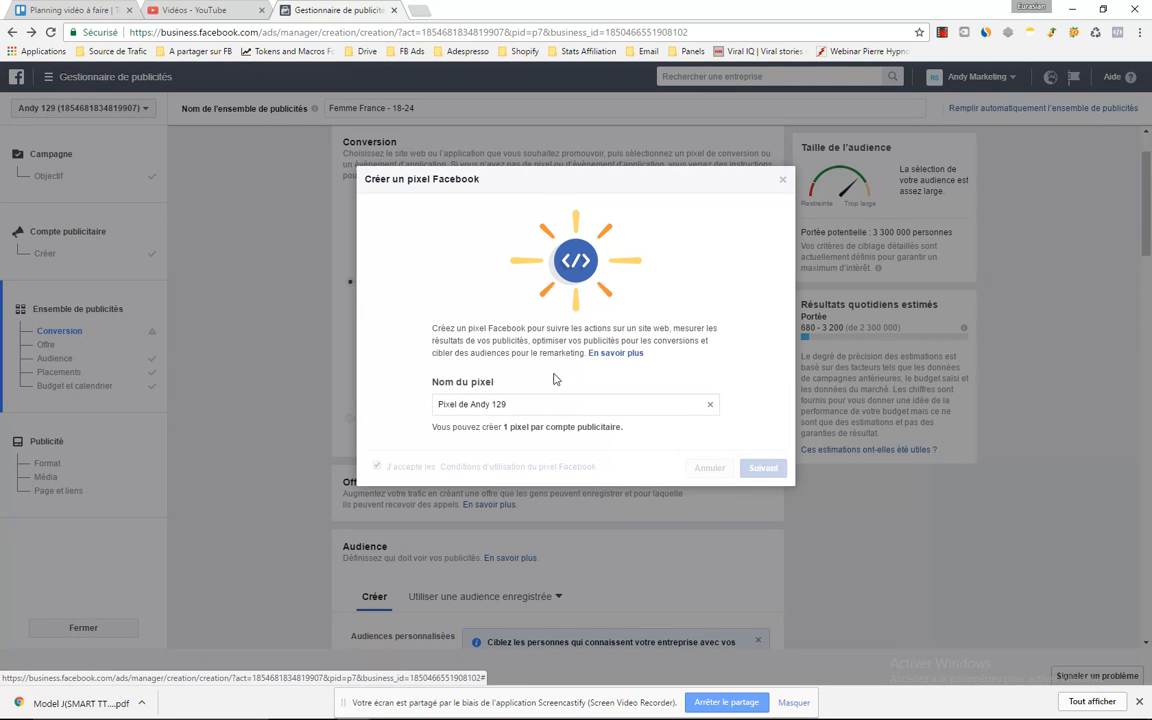
click(763, 468)
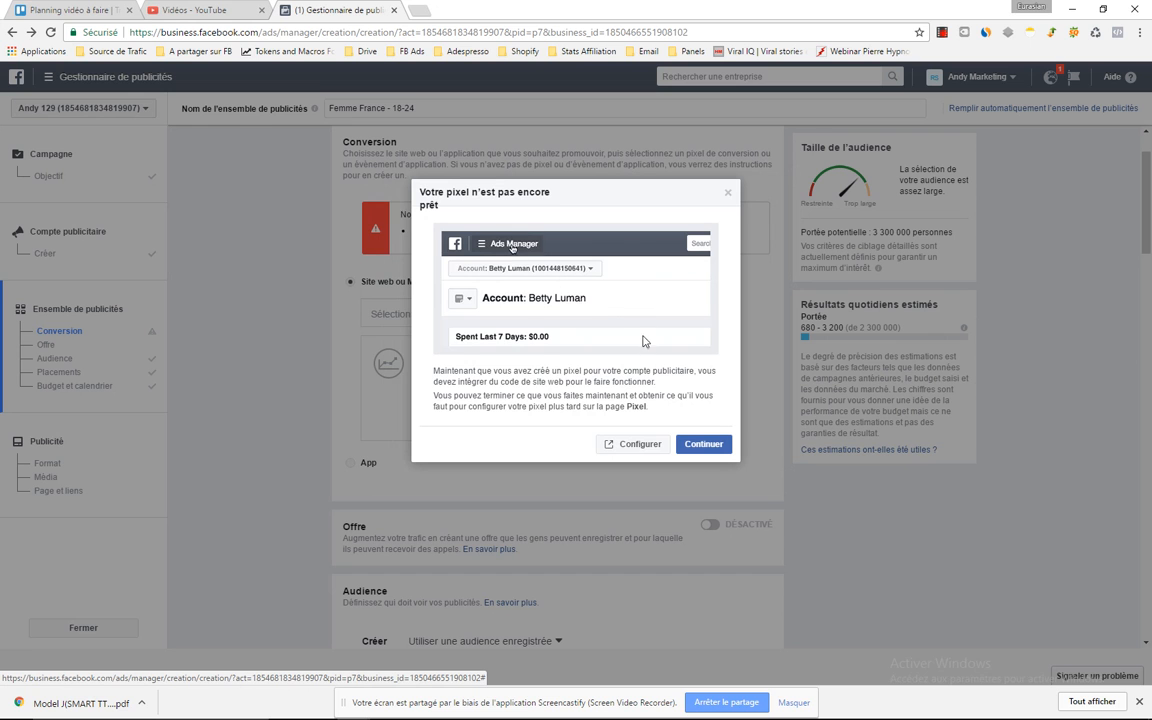
click(705, 444)
Step: Submit the ad set settings and continue to the ad creation page
scroll(660, 365, down, 20)
scroll(658, 365, down, 4)
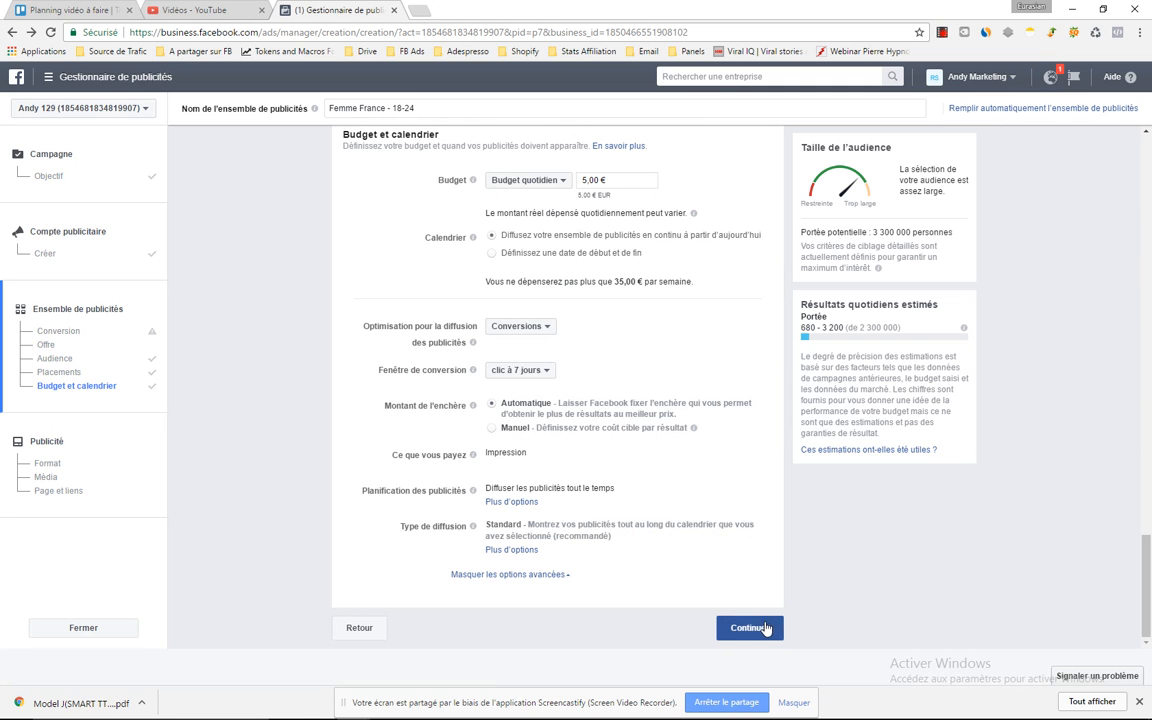
click(762, 627)
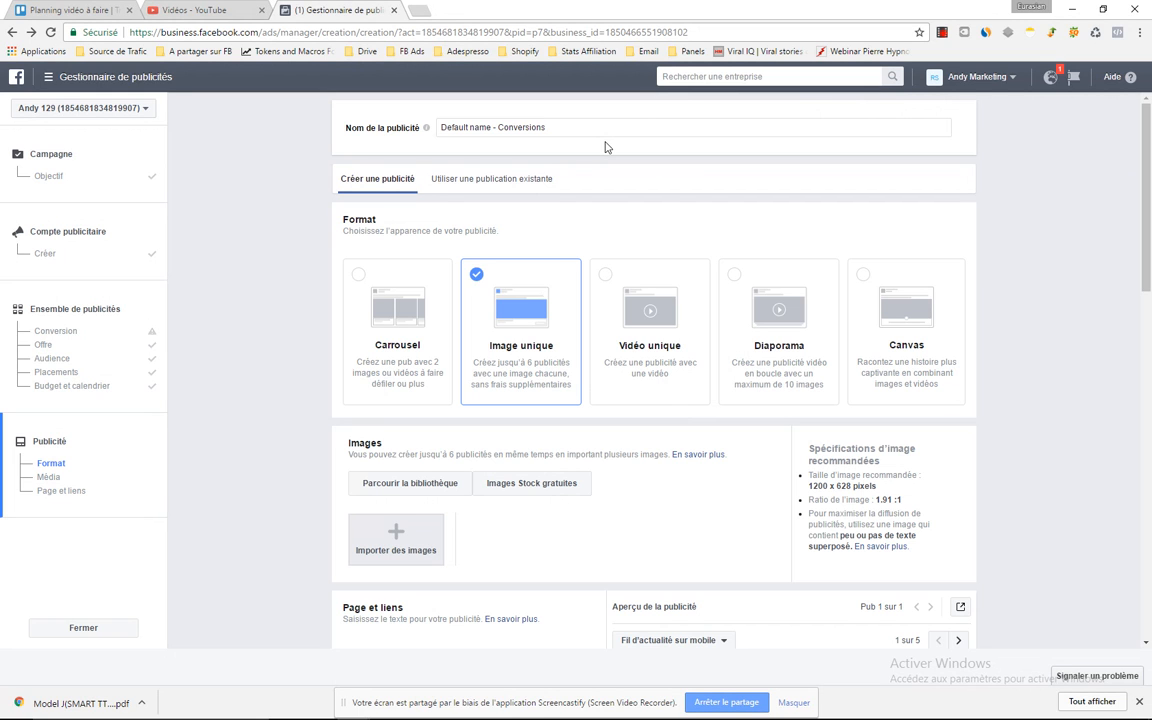
Step: Try the Vidéo unique and Diaporama ad formats, and return to Image unique
drag(589, 126, 405, 127)
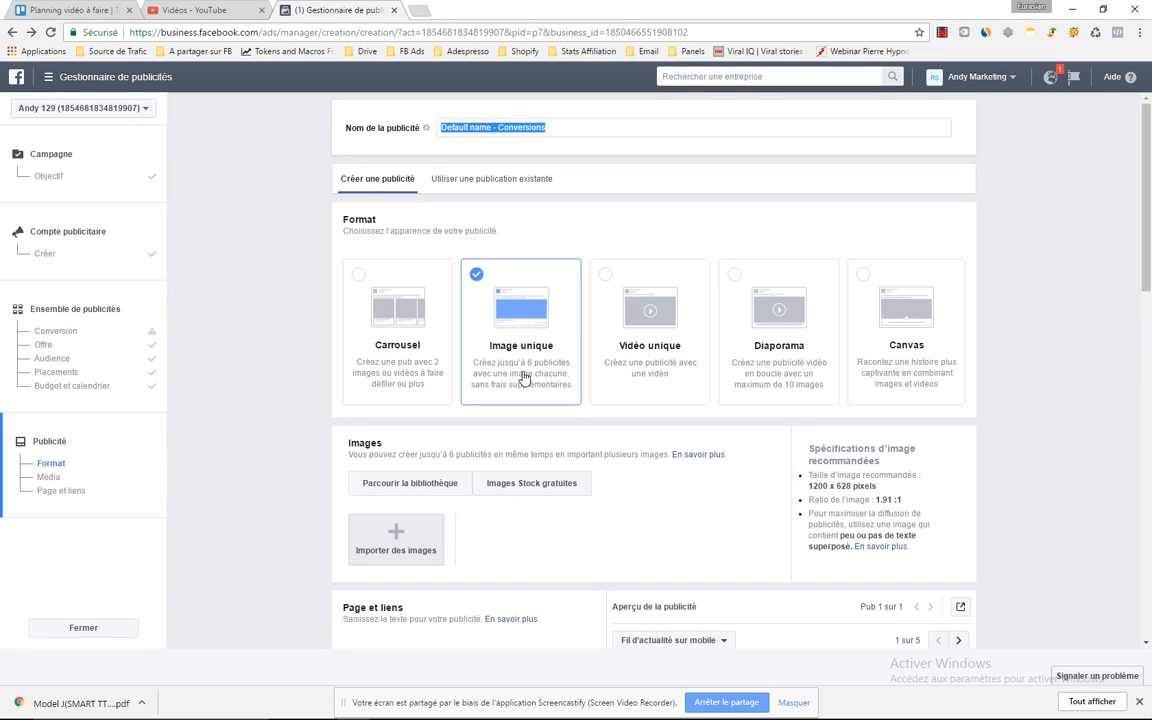
click(635, 362)
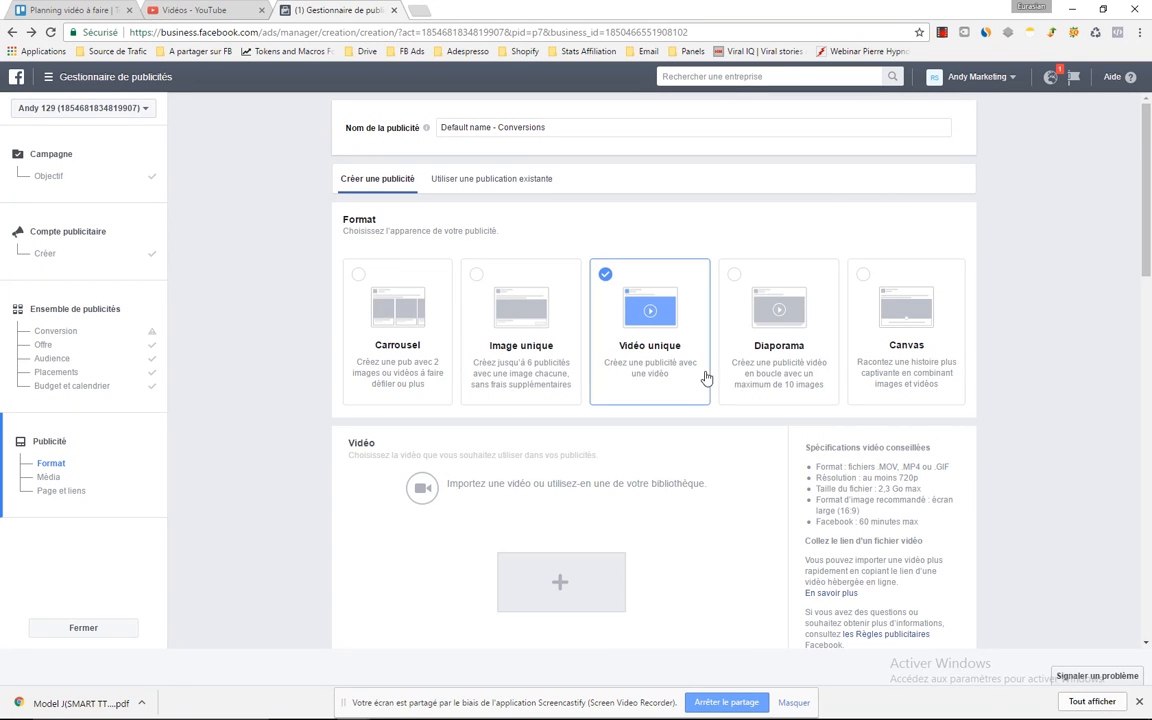
click(775, 361)
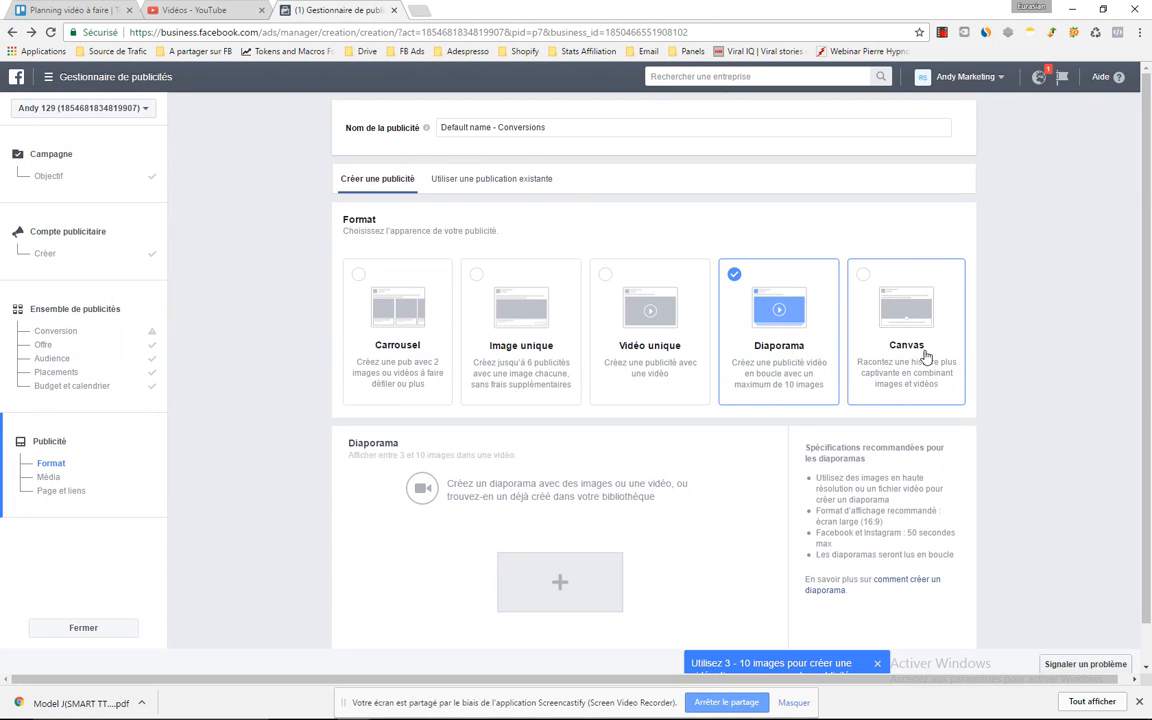
click(501, 287)
Step: Search the free stock image library for "sac" to find pictures for the ad
scroll(501, 310, down, 2)
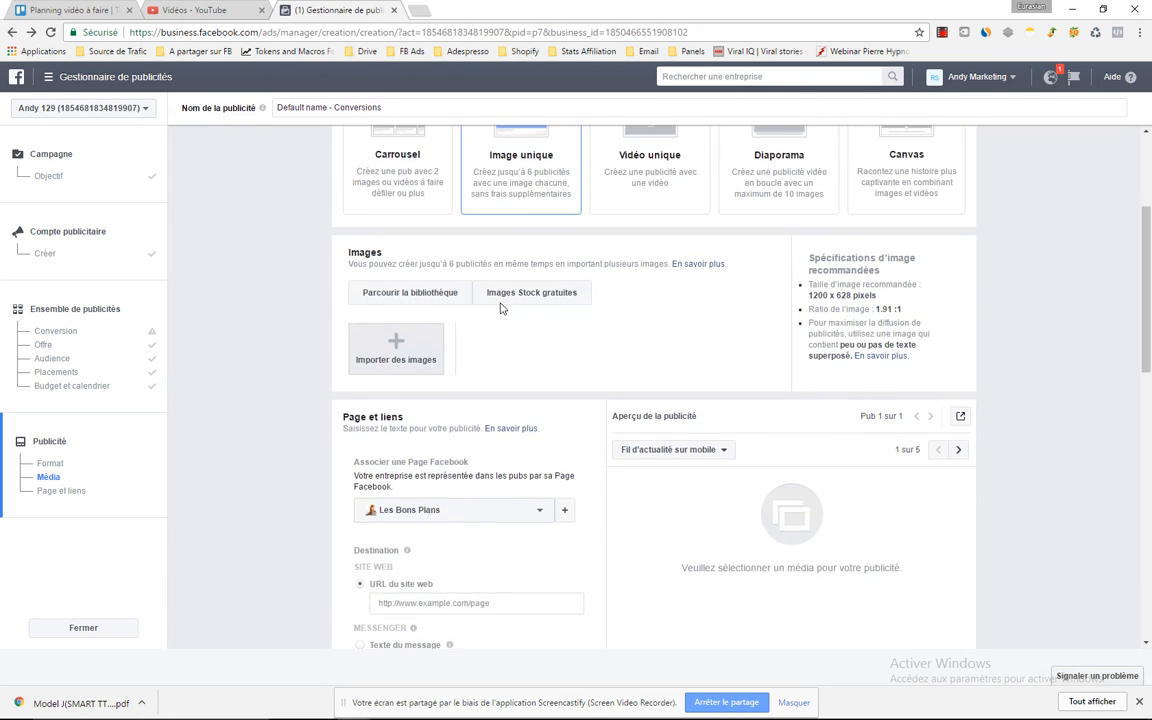
scroll(510, 280, down, 2)
scroll(506, 210, up, 3)
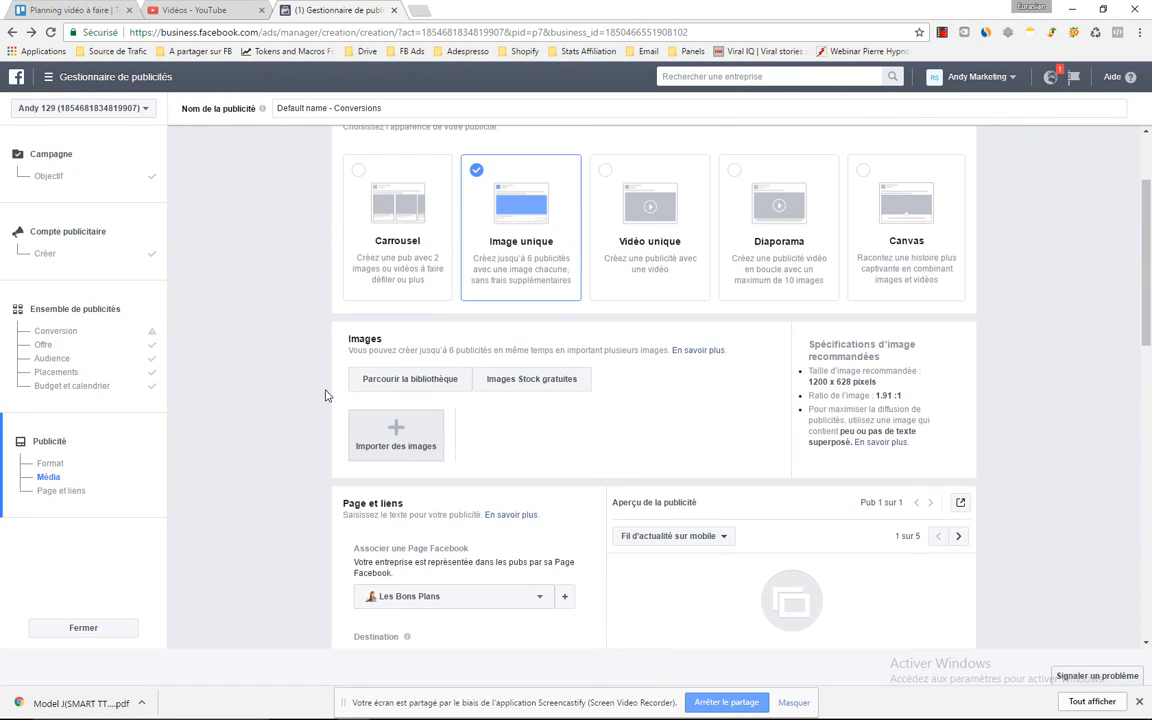
click(514, 380)
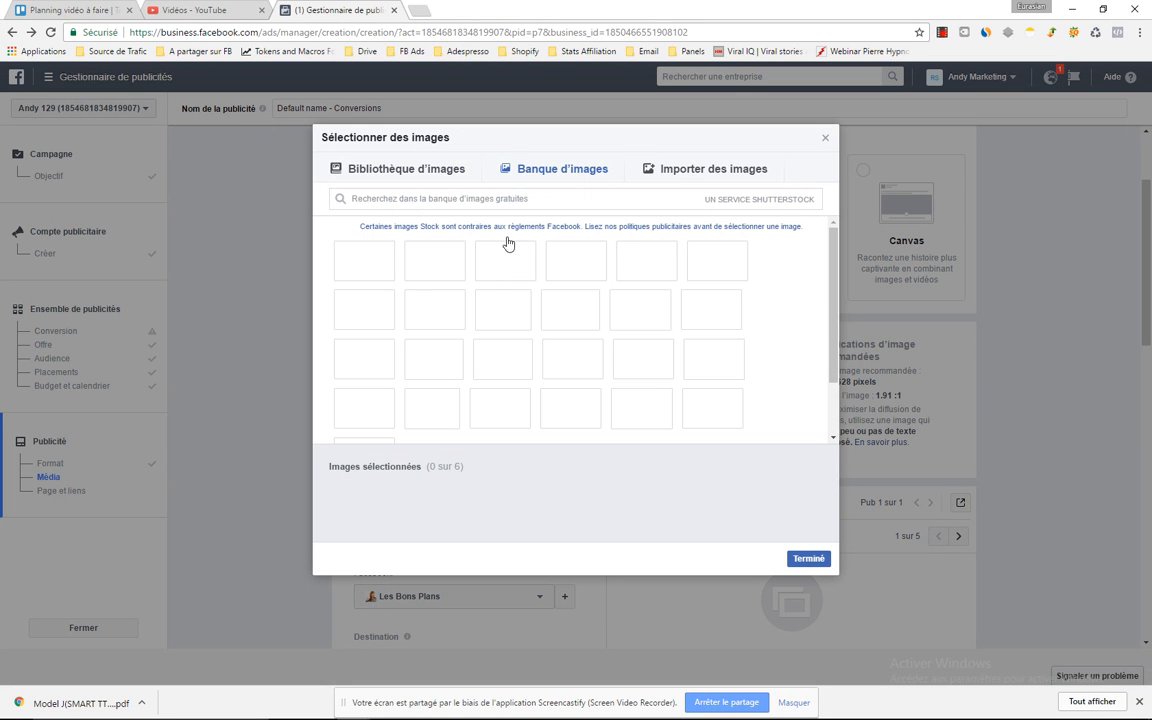
click(512, 197)
text(sac)
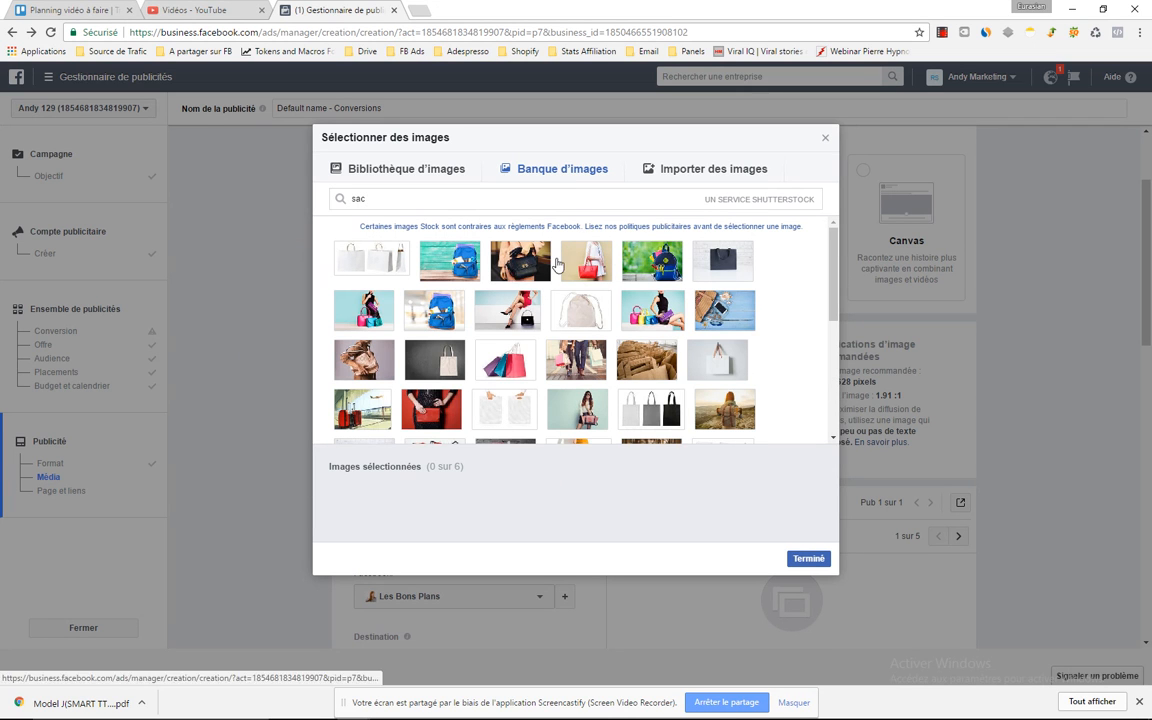
Step: Add four stock images to the ad: the black handbag, colourful shopping bags, red heels with black bag, and woman carrying a pink bag
click(512, 262)
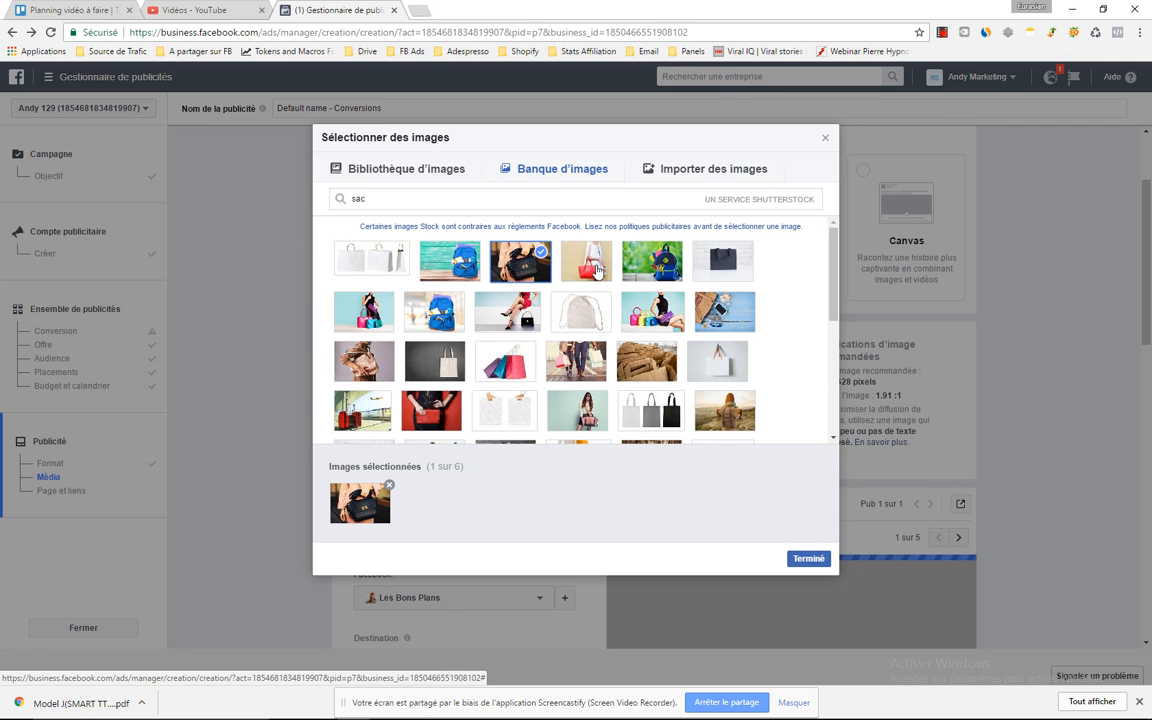
mouse_move(580, 267)
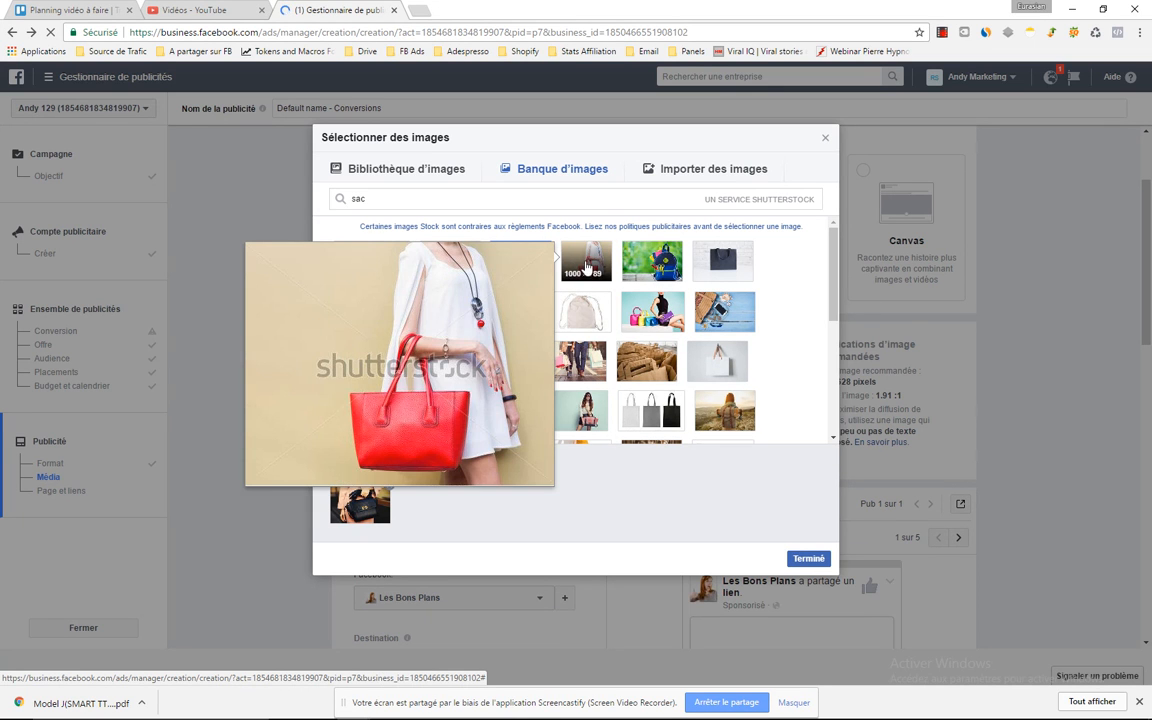
mouse_move(365, 308)
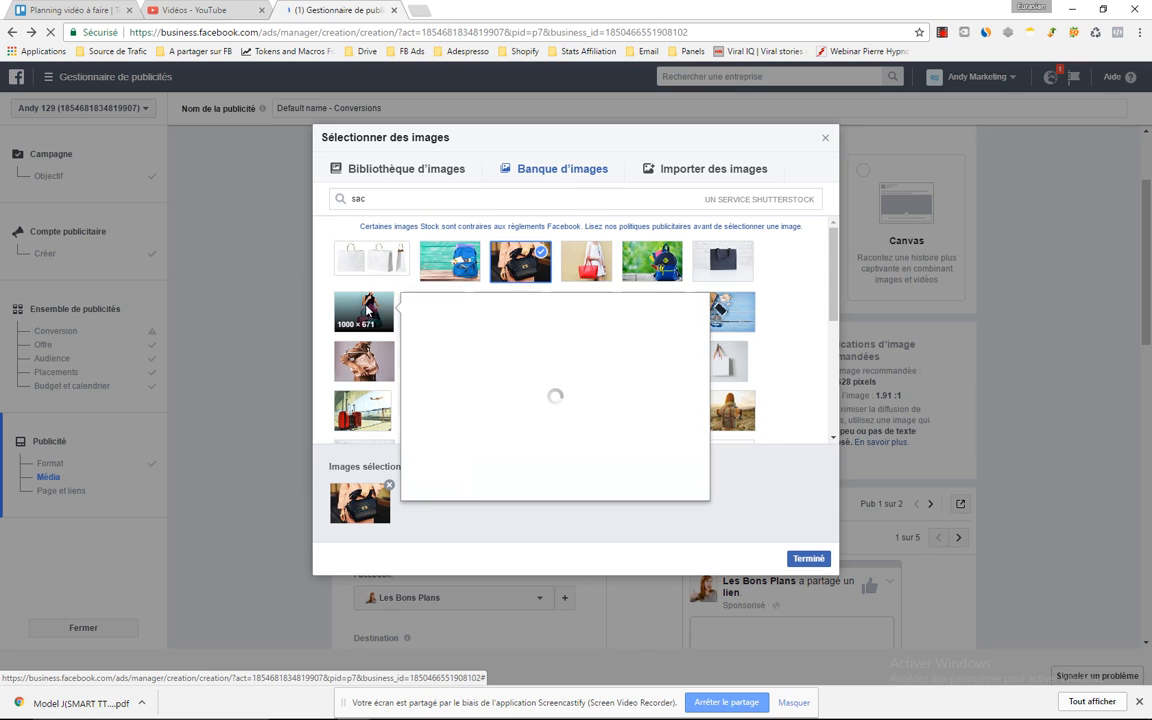
mouse_move(518, 307)
click(364, 311)
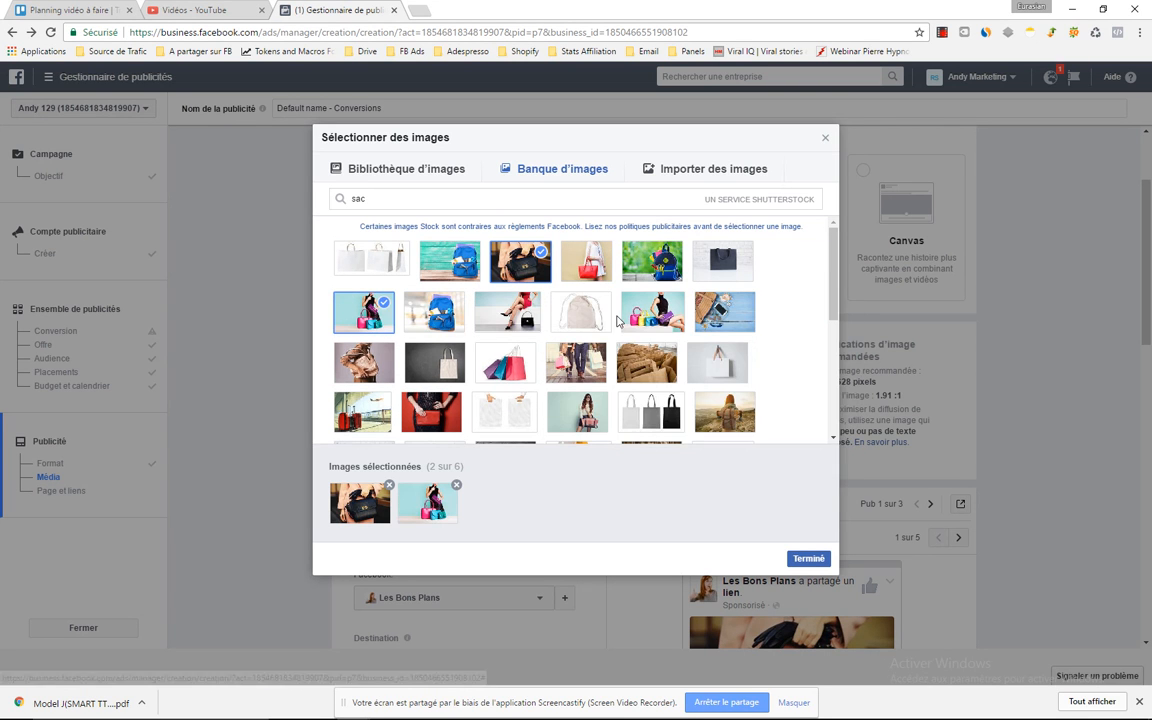
mouse_move(660, 323)
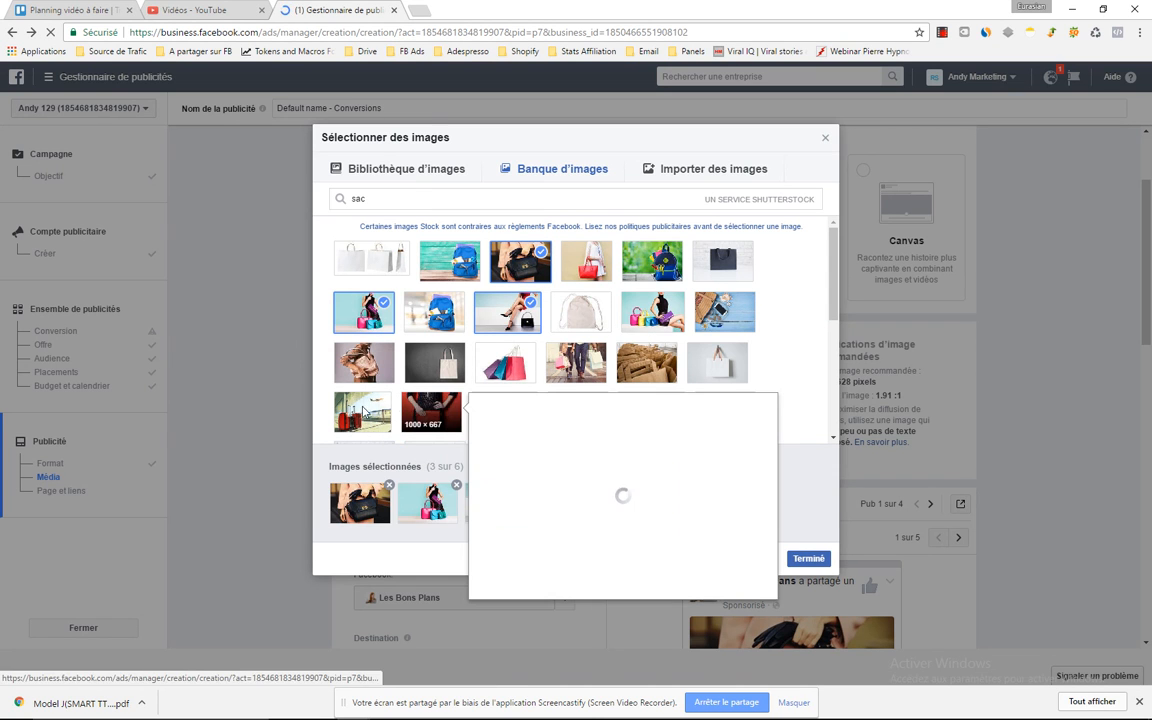
mouse_move(588, 411)
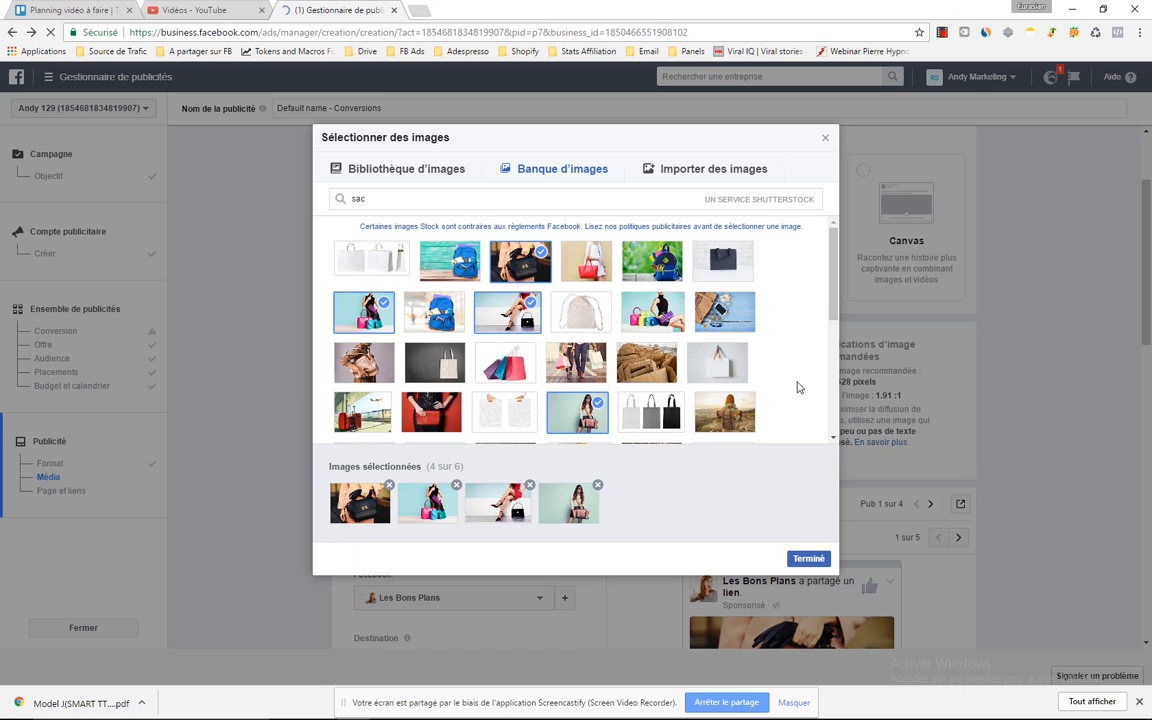
click(803, 560)
scroll(676, 488, down, 2)
scroll(638, 267, up, 1)
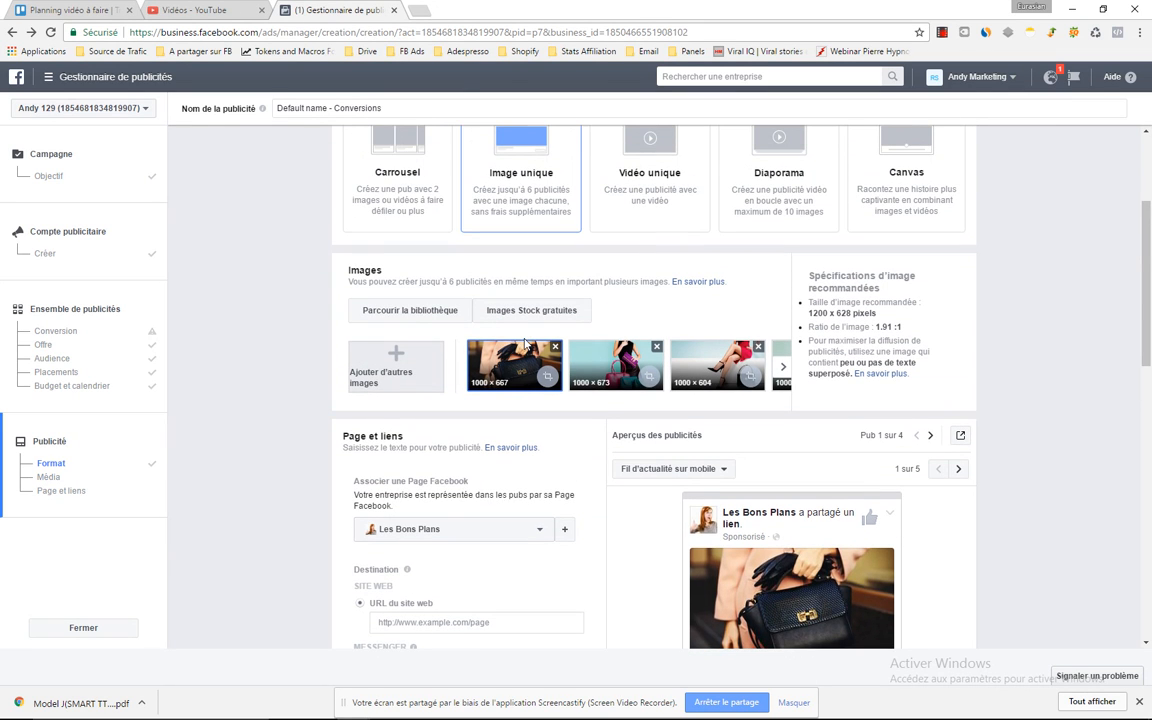
click(443, 623)
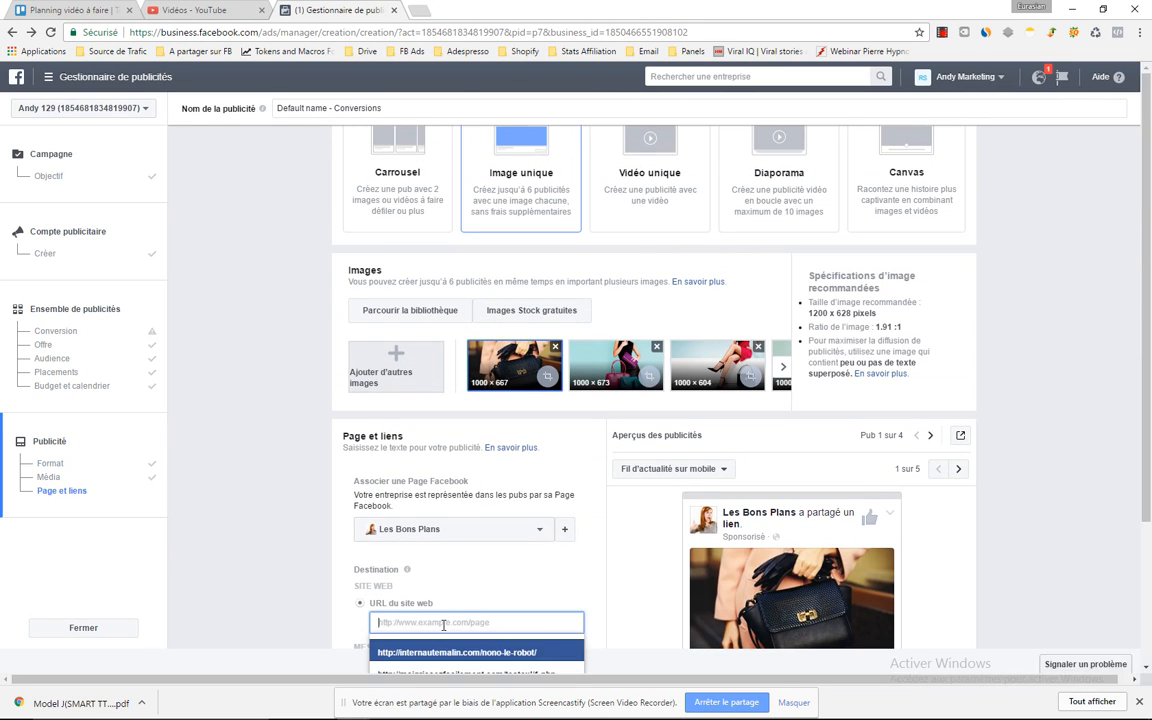
text(ht)
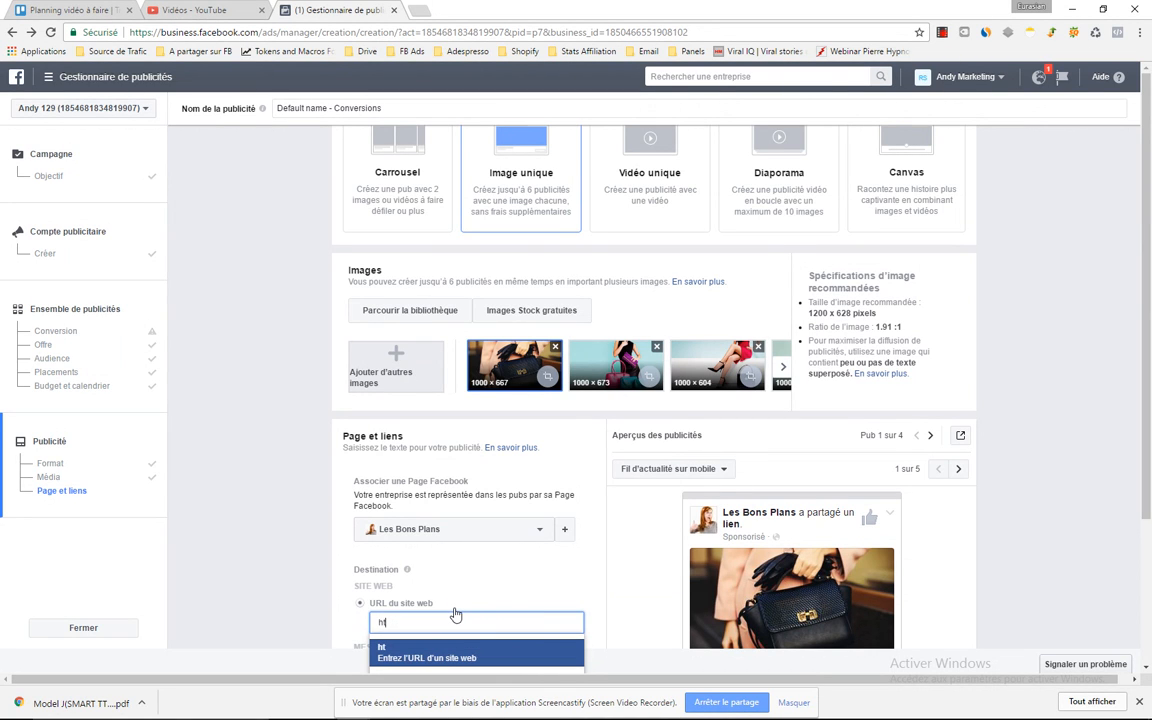
text(tp://sitedesacam)
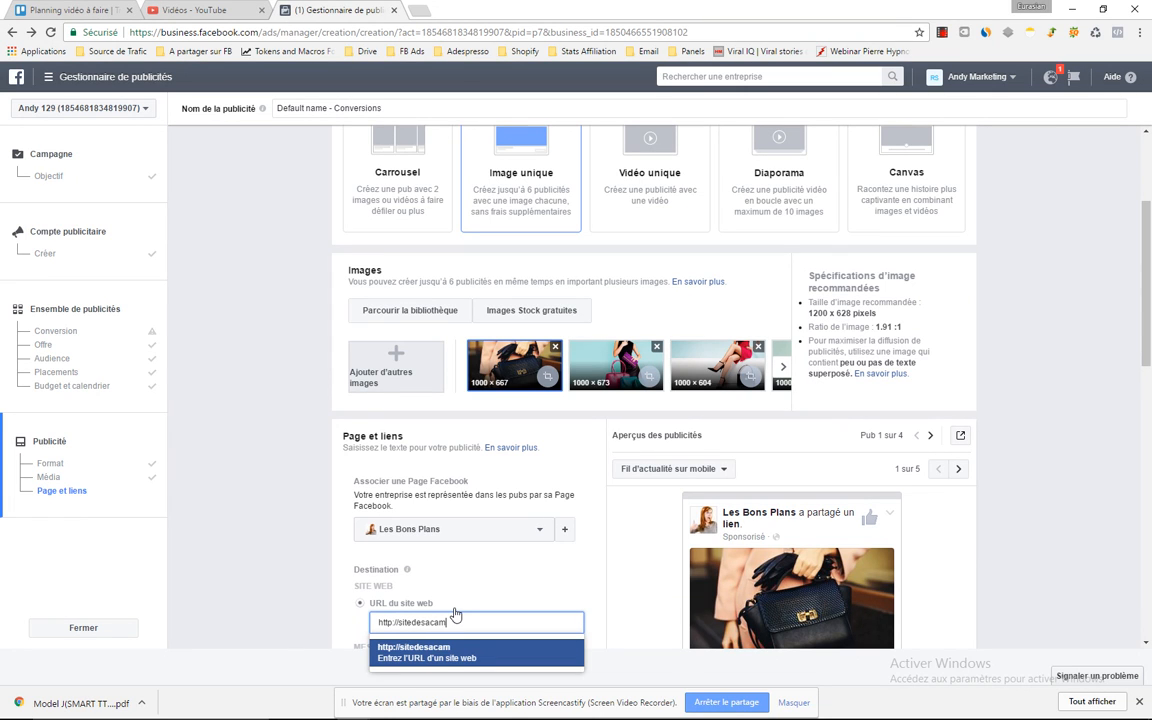
key(BackSpace)
key(BackSpace)
key(BackSpace)
text(samain.com)
click(612, 594)
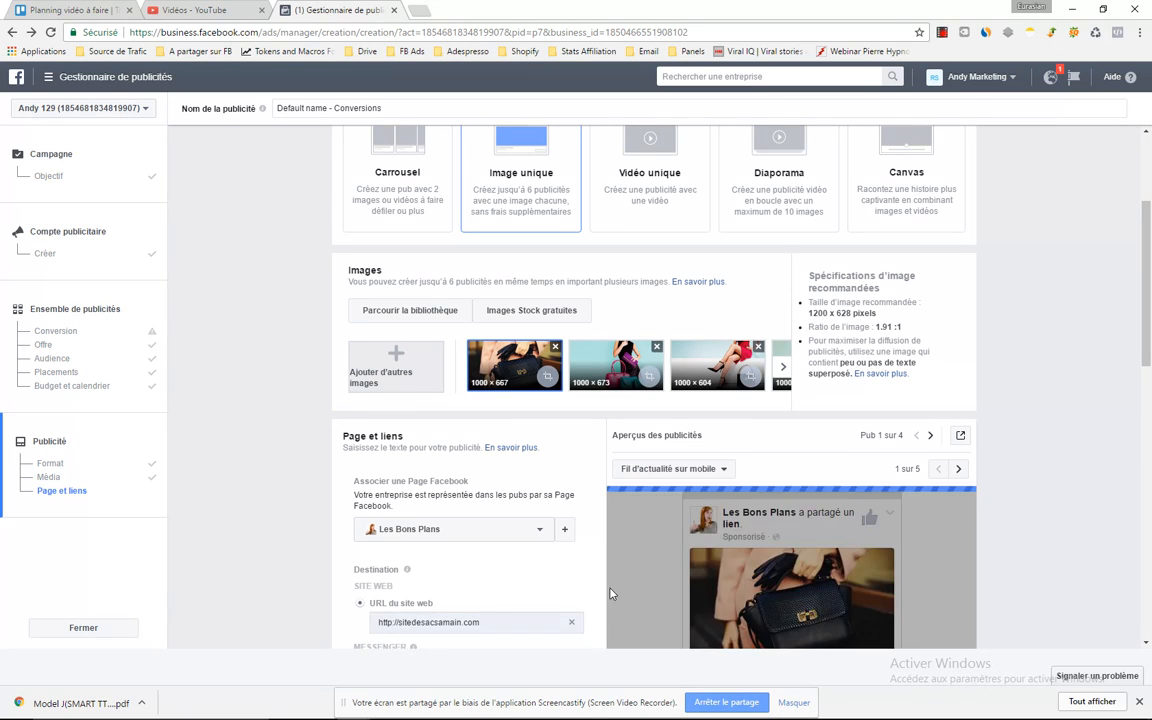
scroll(612, 594, down, 2)
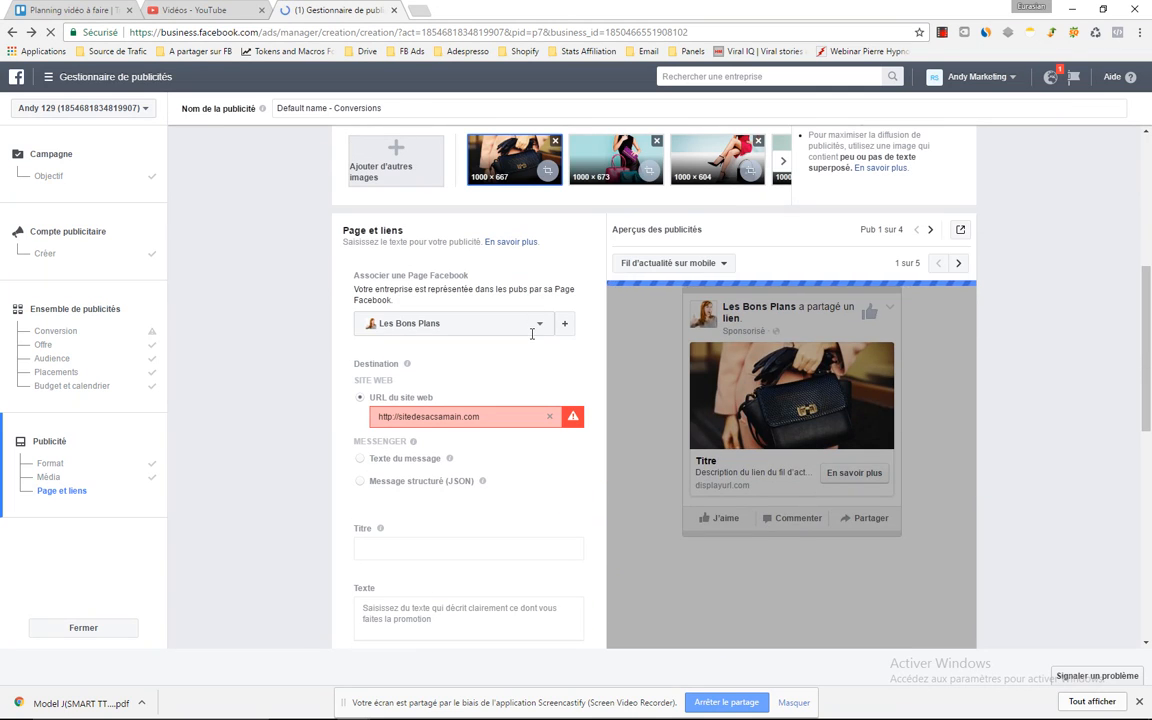
click(547, 418)
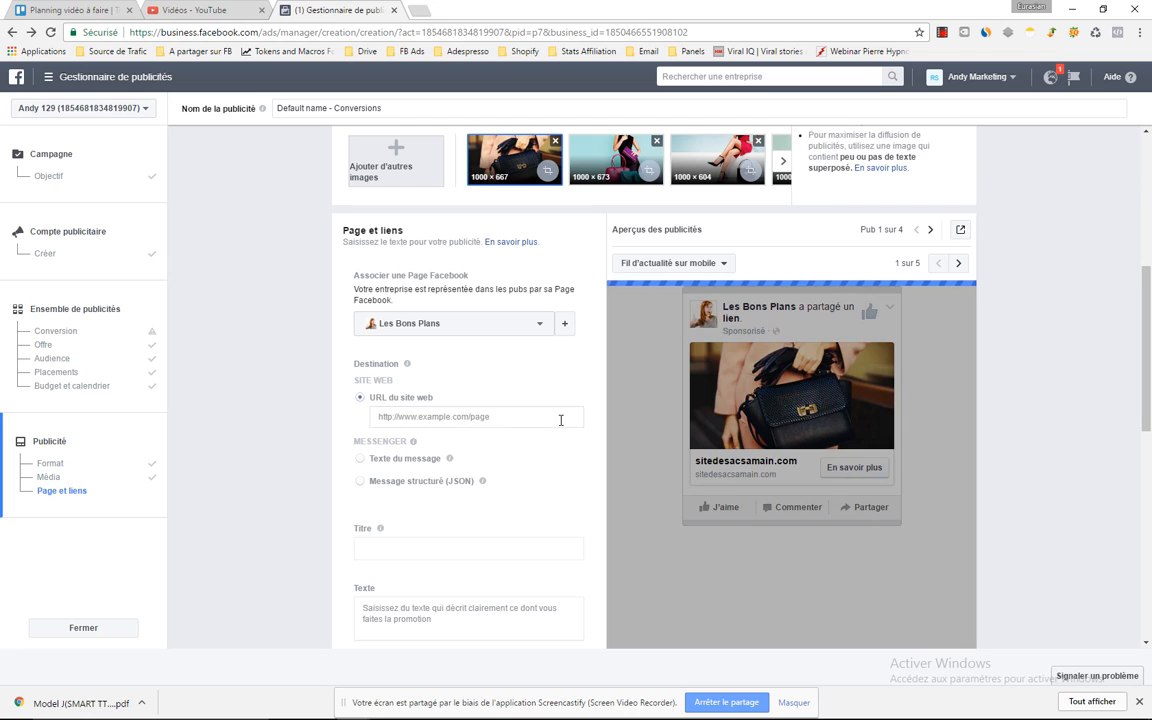
click(457, 416)
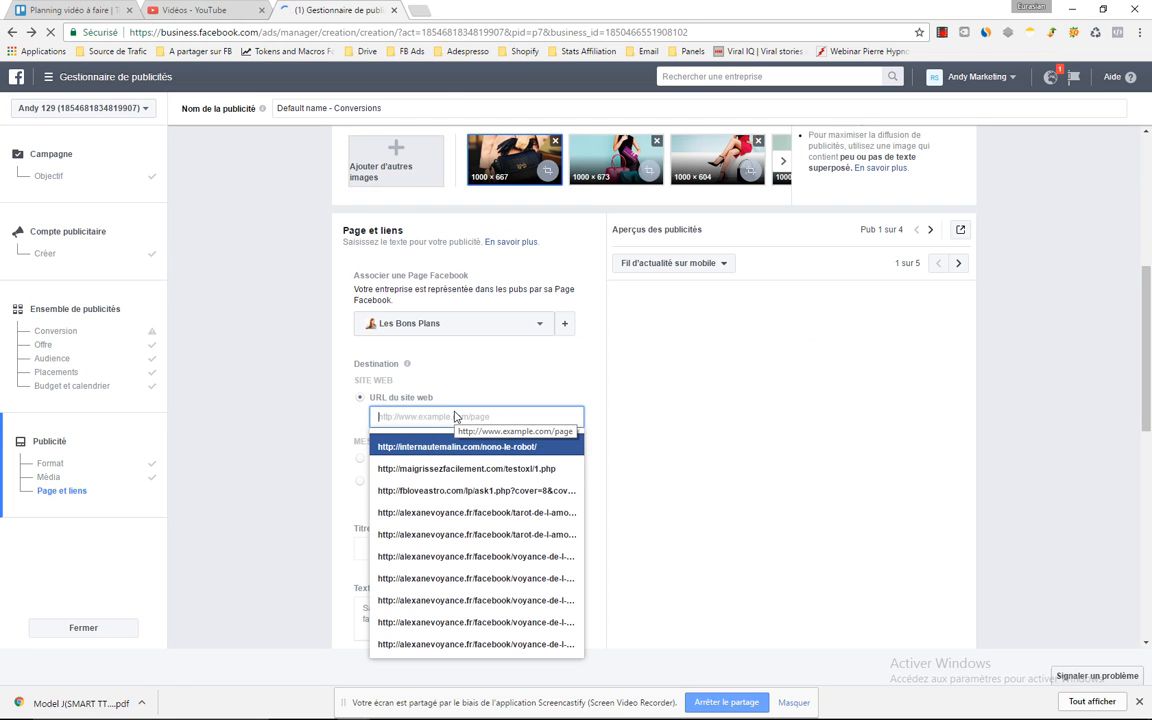
text(https)
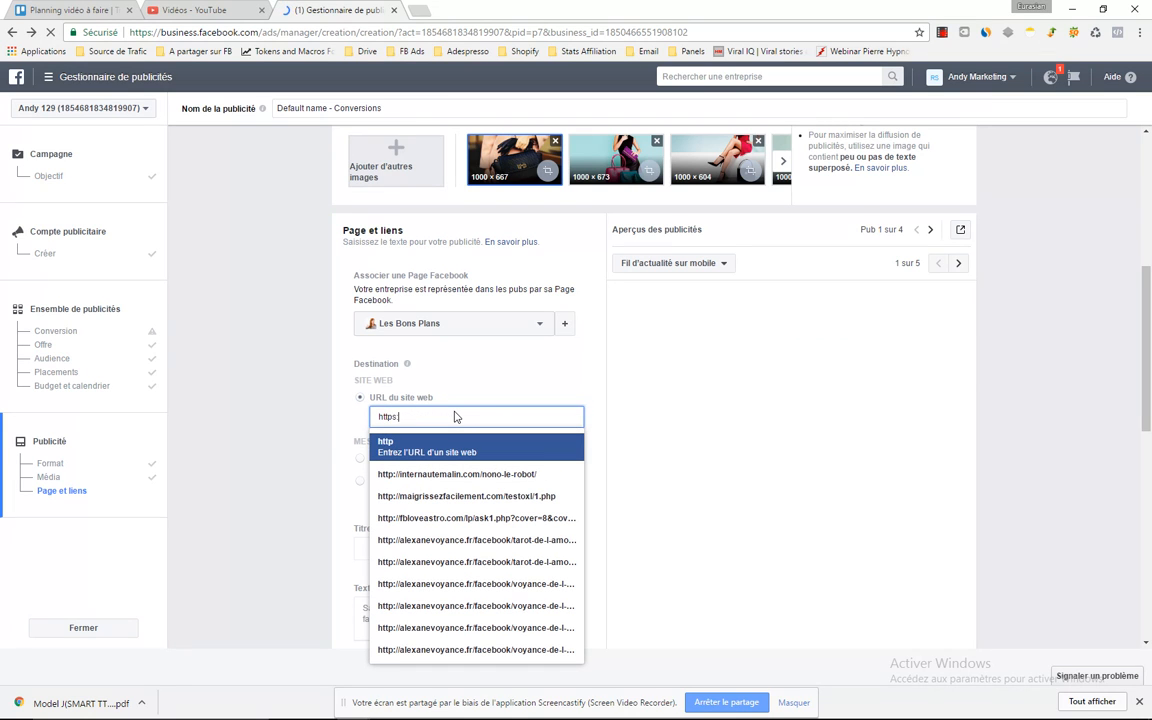
text(://eurasianguru.com)
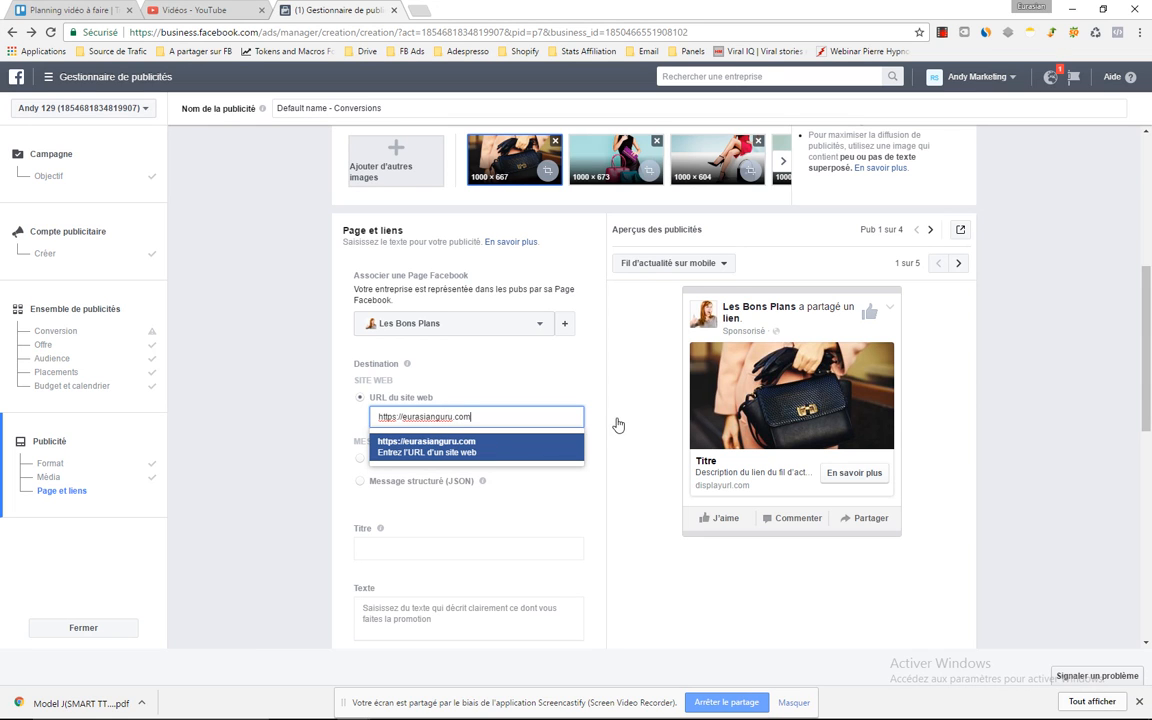
click(555, 383)
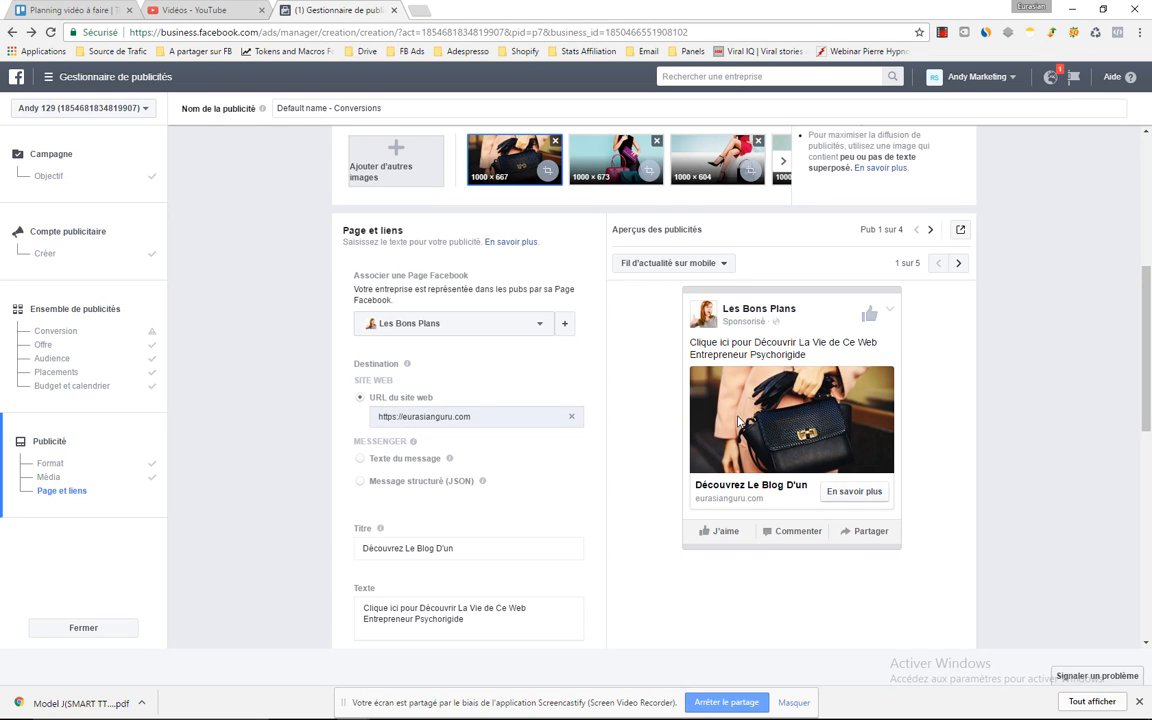
Step: Replace the ad text with "Découvrez Les Sacs à Main Les Plus Tendances Au Meilleur Prix."
scroll(563, 396, down, 3)
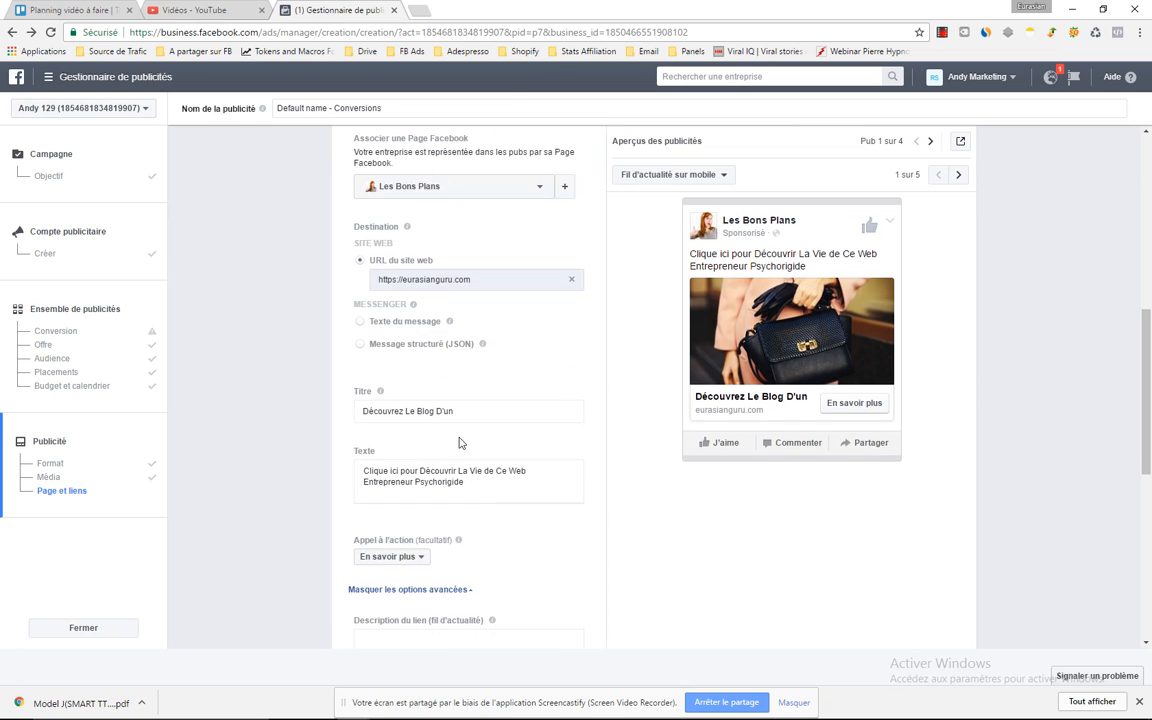
click(496, 488)
key(ctrl+a)
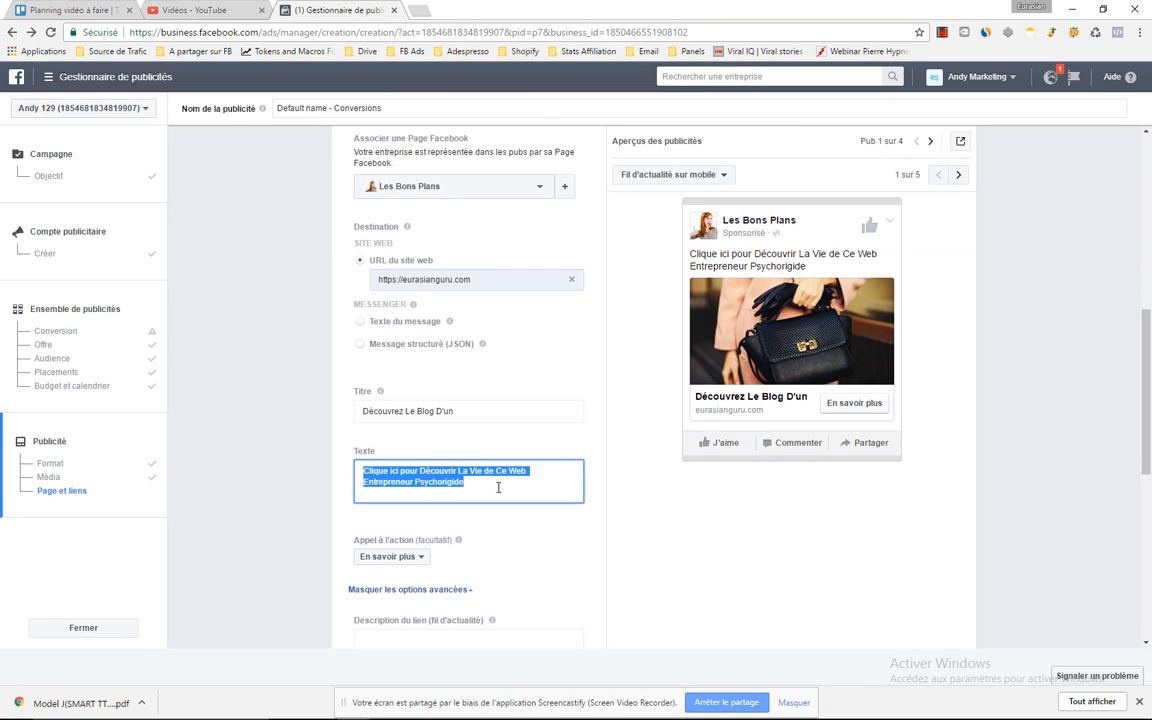
text(Dé)
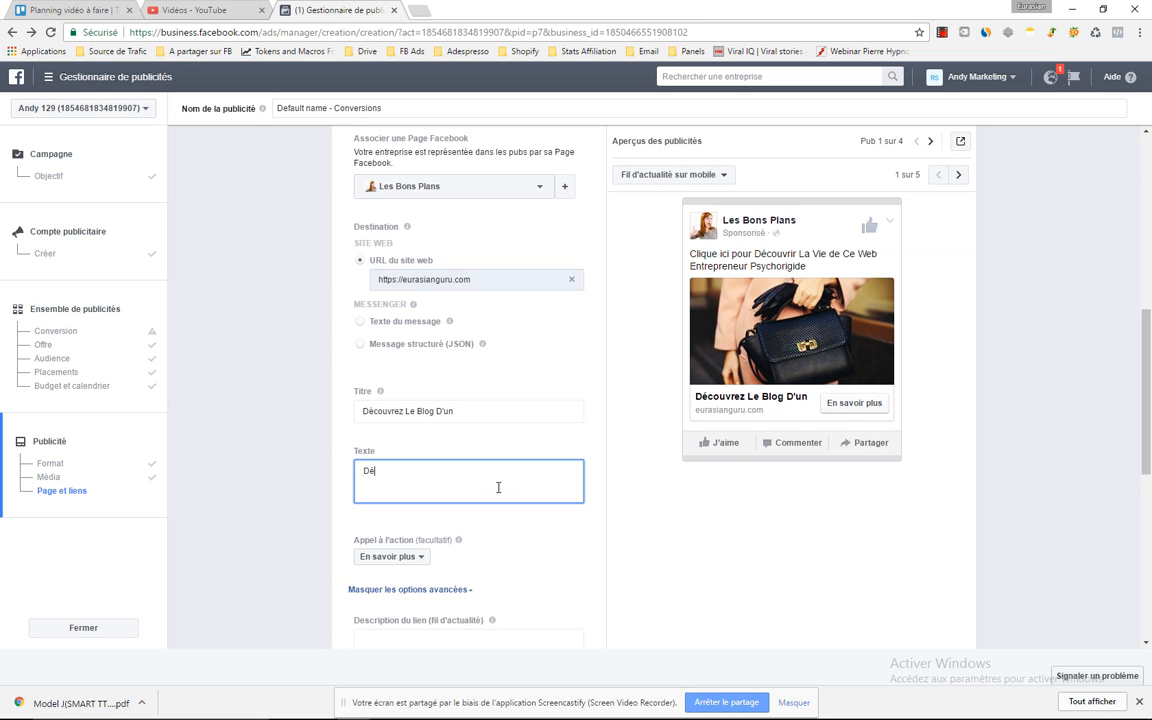
text(couvrez Les Sacs 0)
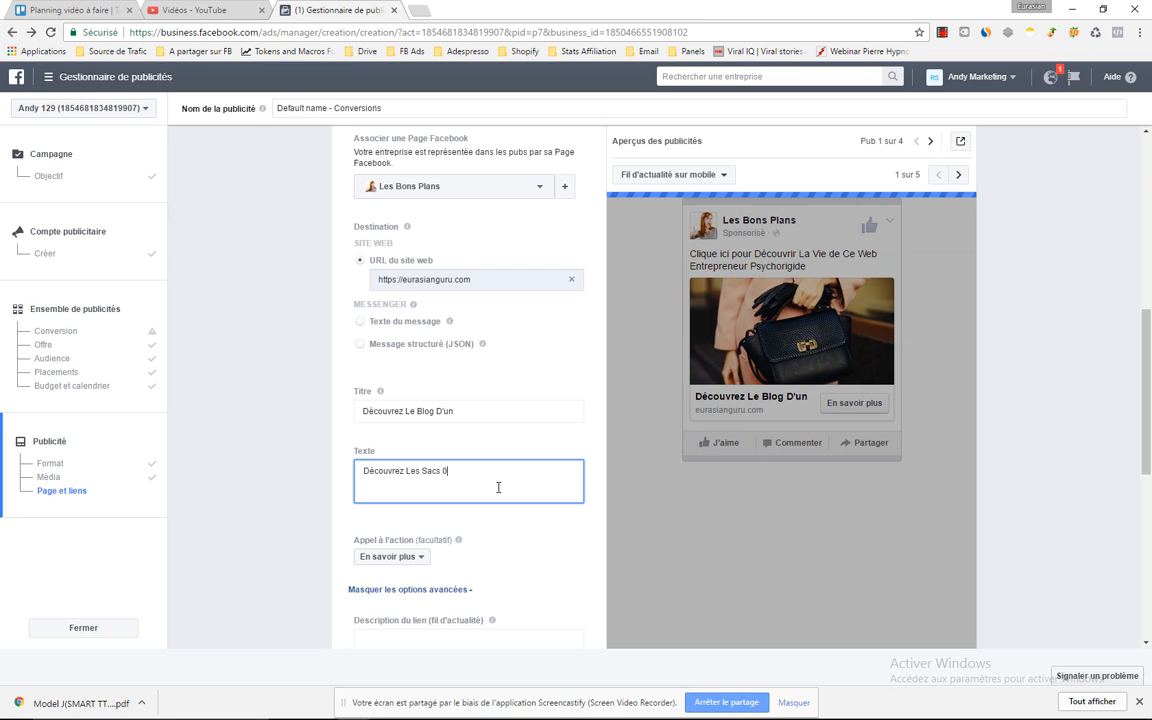
text(à)
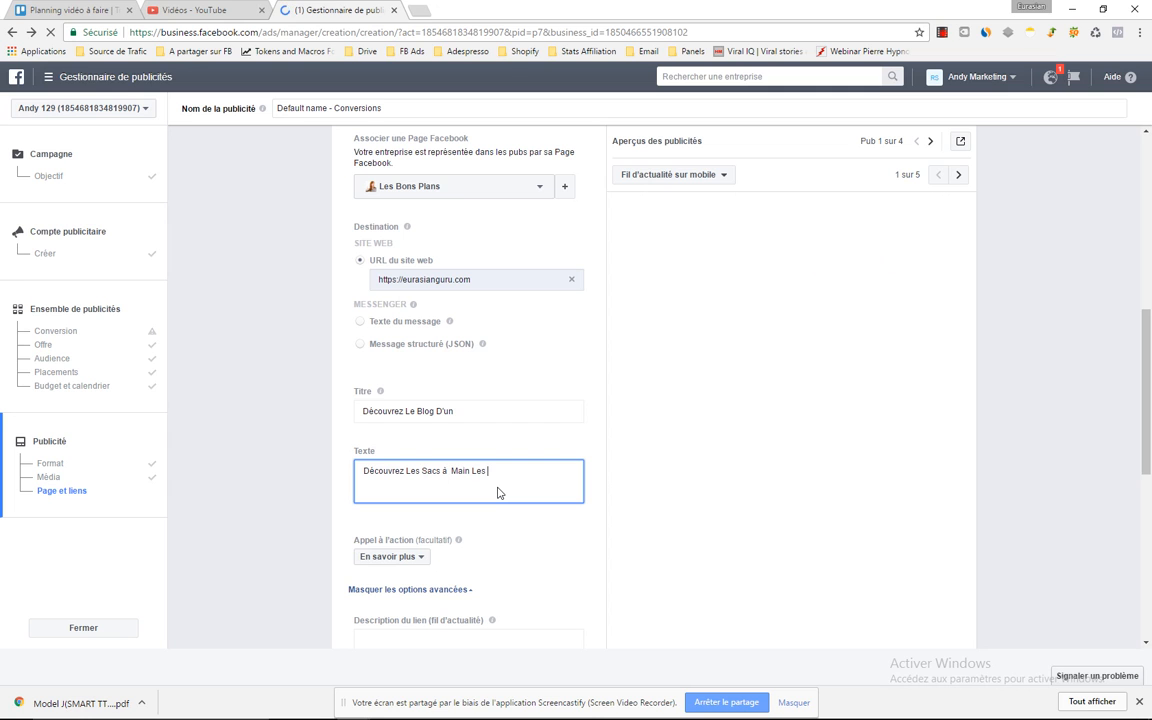
text( Main Les Plus )
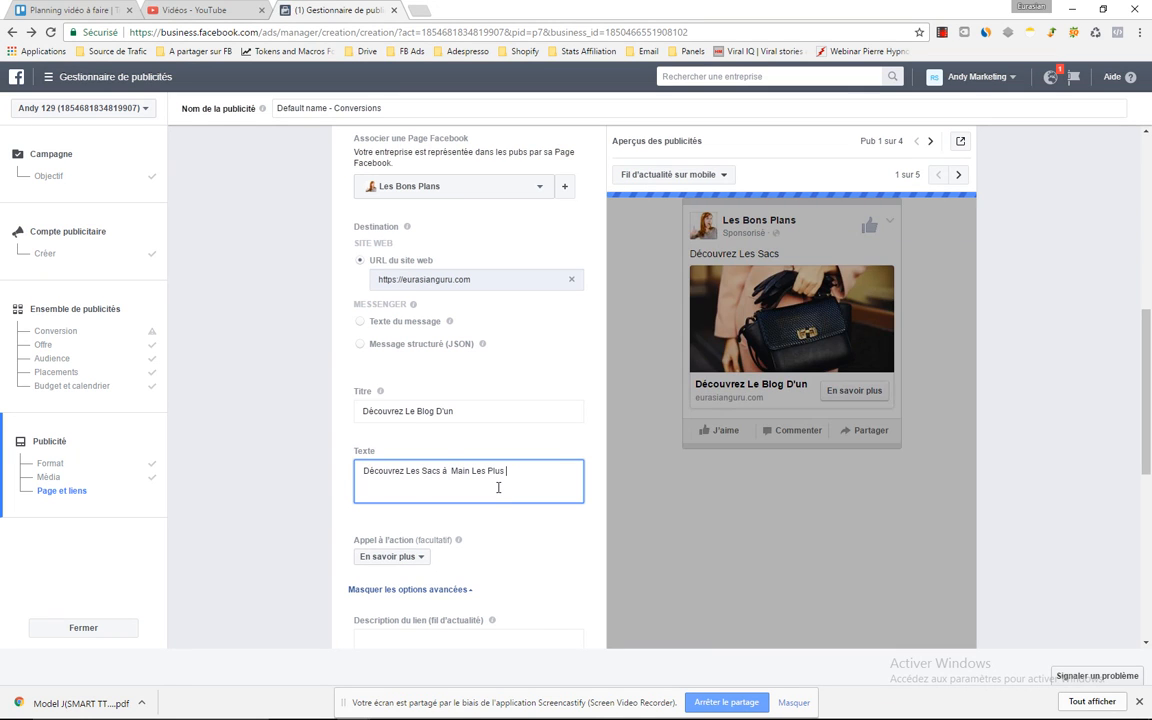
text(Tendances)
key(Return)
text(Au m)
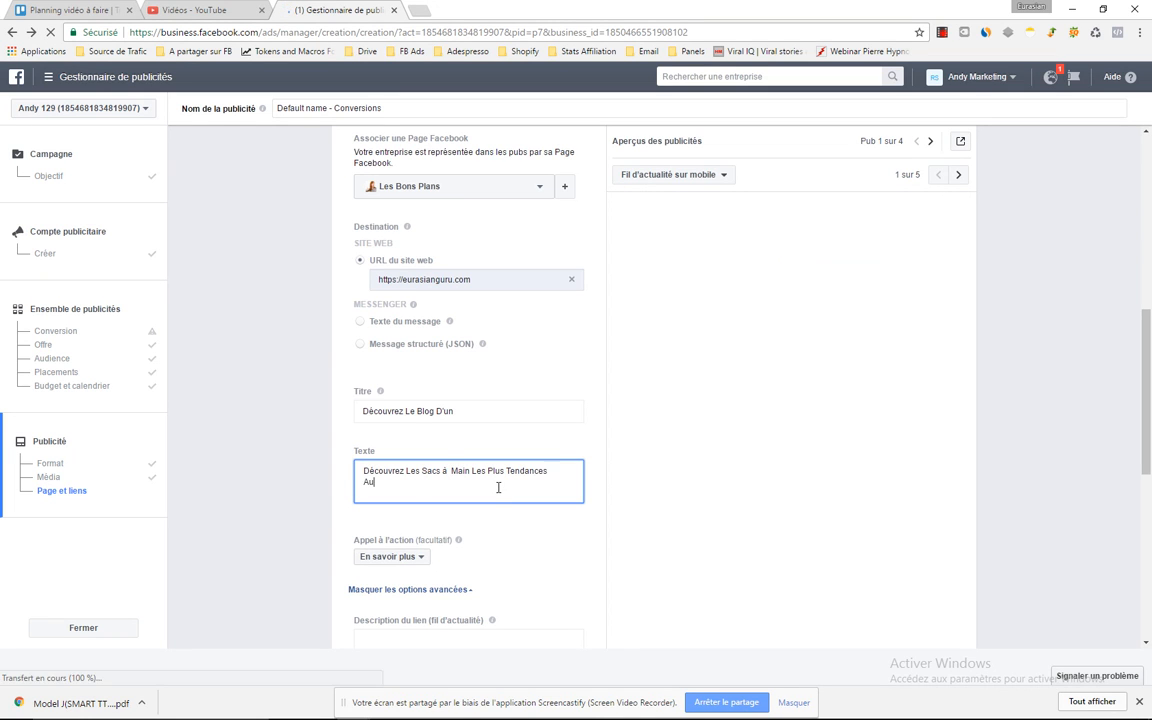
text(eilleur Prix.)
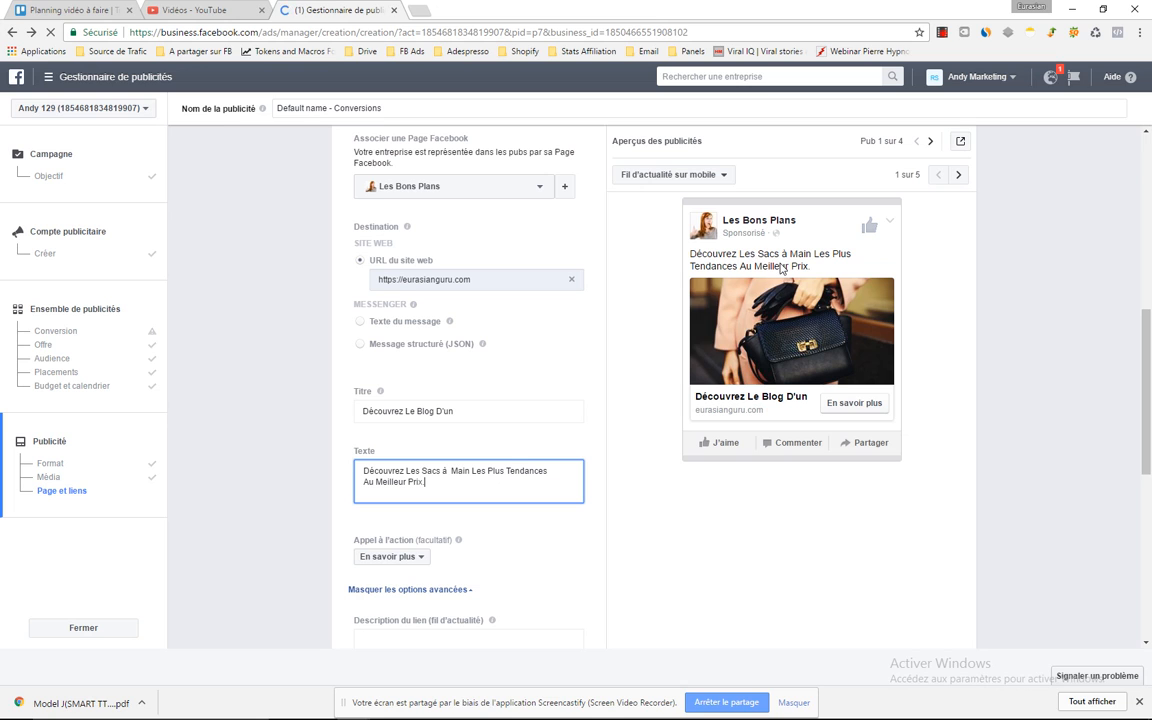
Step: Set the ad title to "Cliquez ici Maintenant!" and the call to action to Acheter
double_click(470, 415)
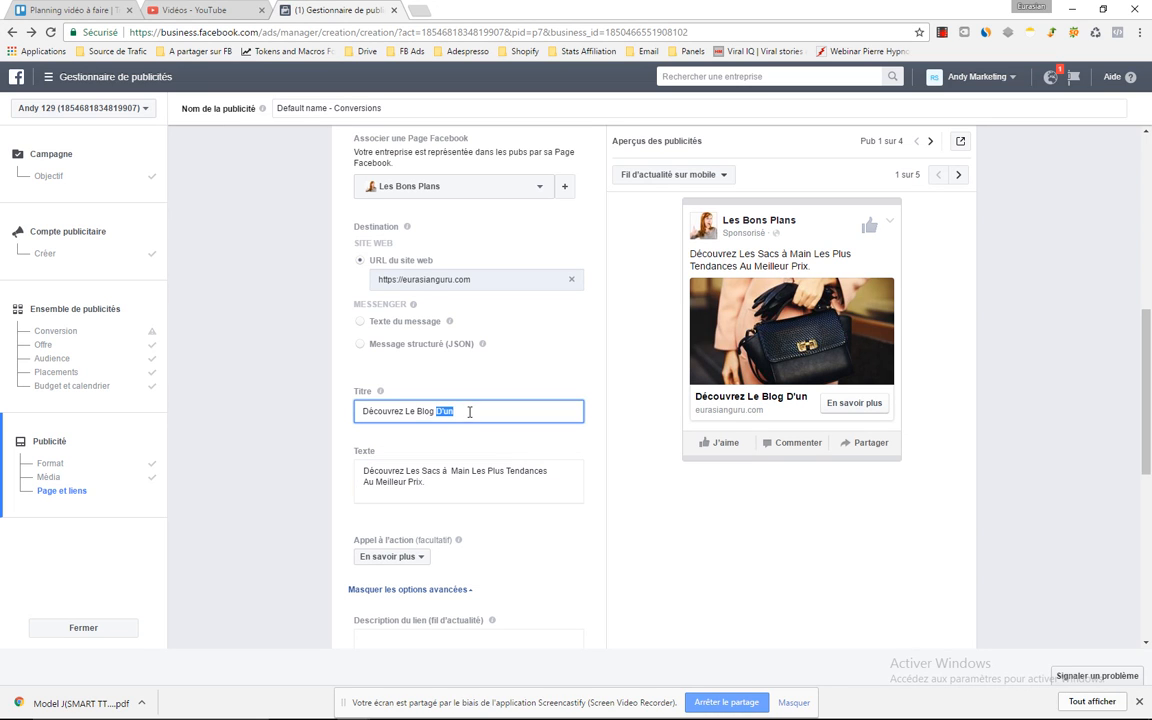
triple_click(470, 415)
text(iquez ici Maintenant!)
click(588, 424)
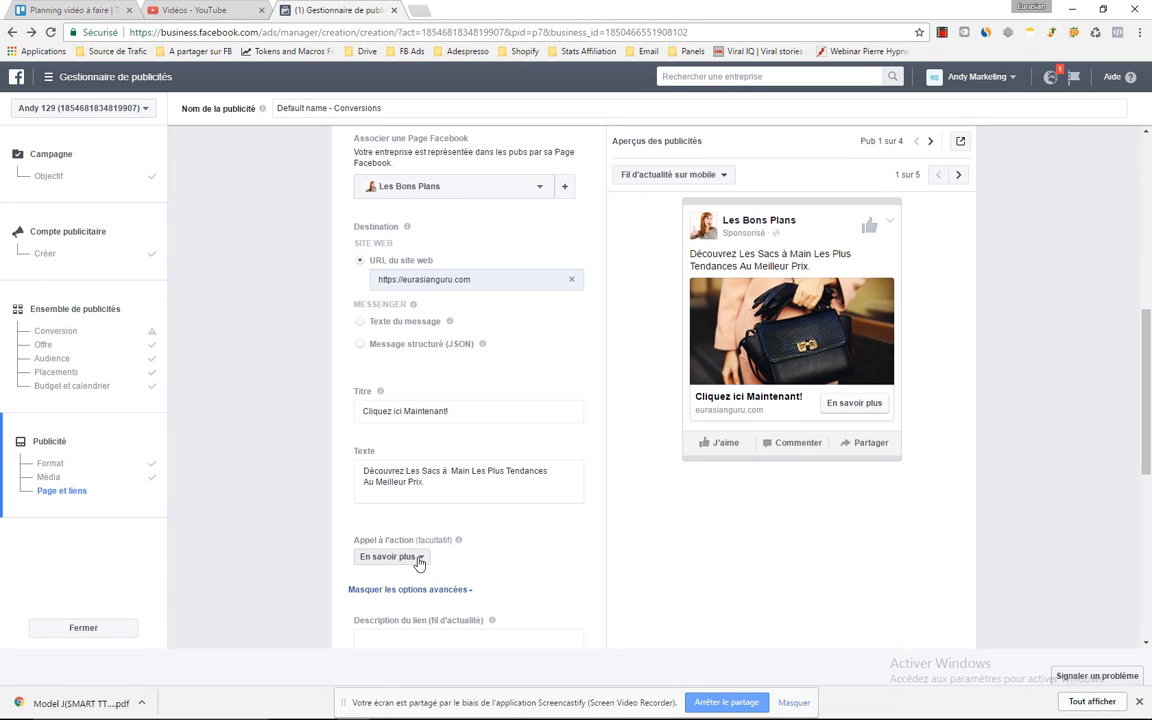
click(386, 556)
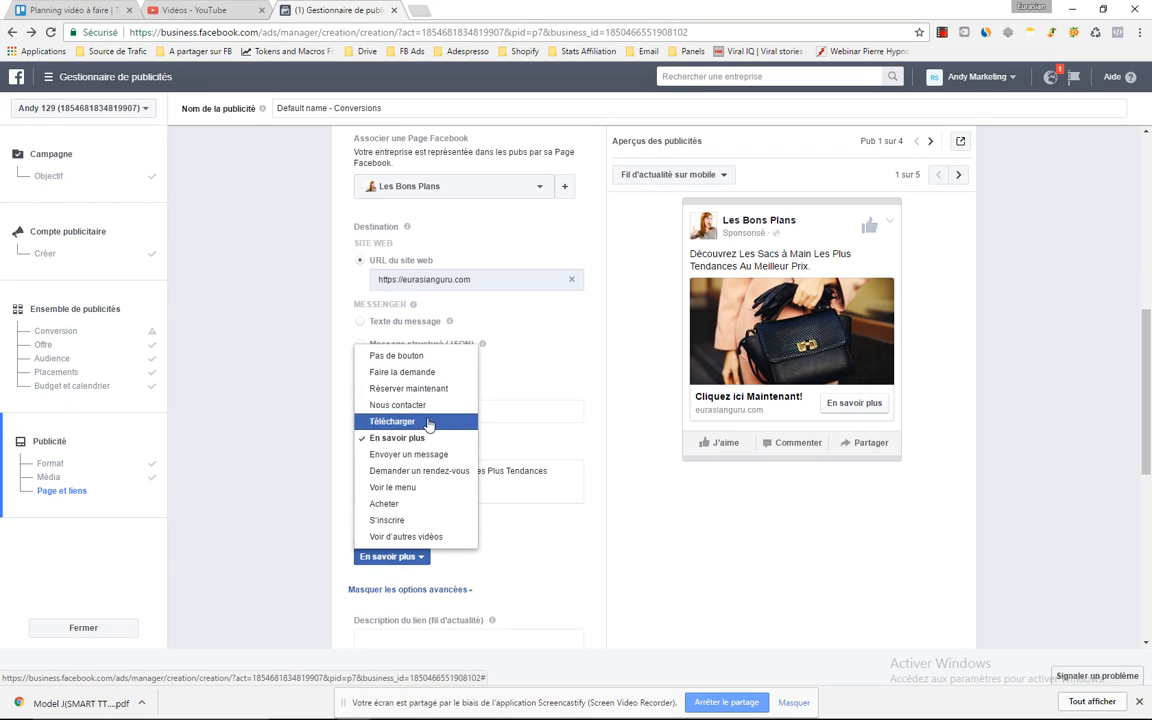
click(433, 505)
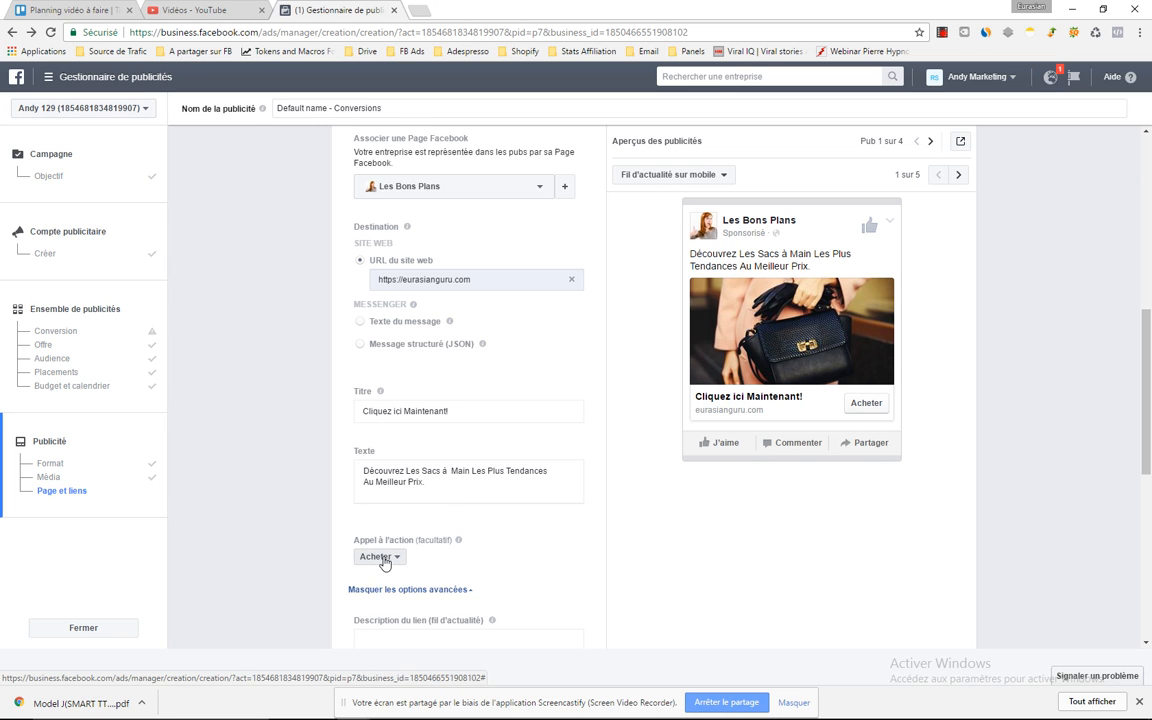
Step: Try "Promotion" as the news feed link description
scroll(510, 498, down, 2)
click(437, 512)
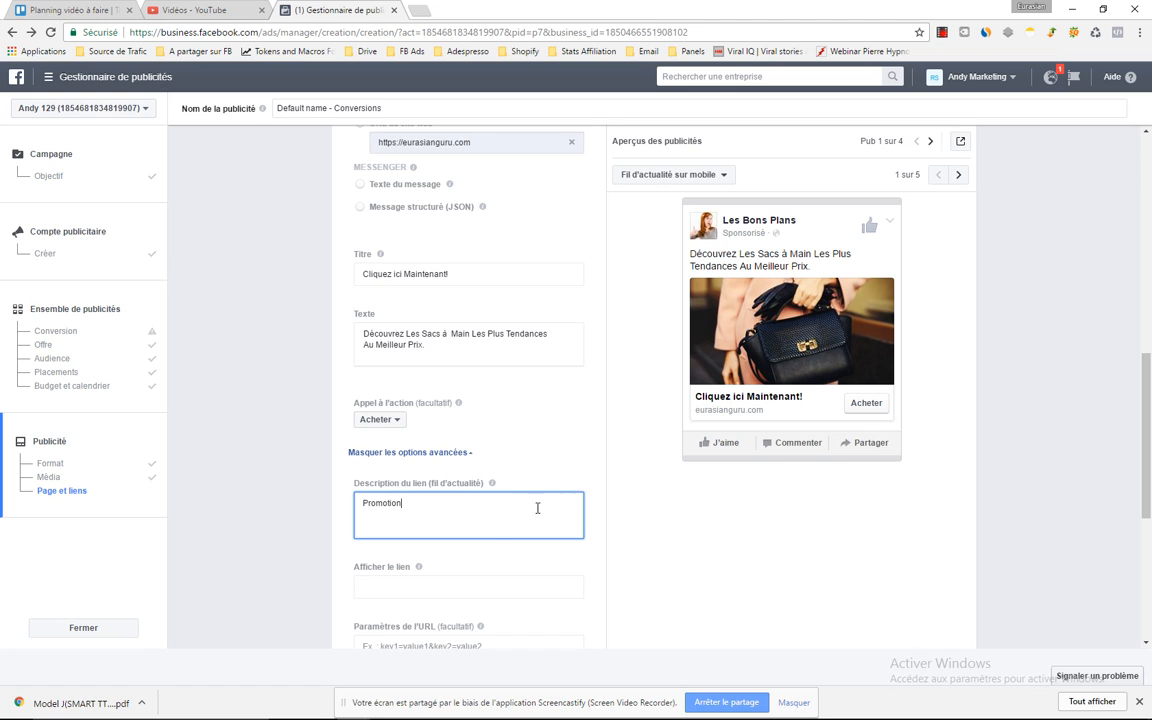
click(645, 558)
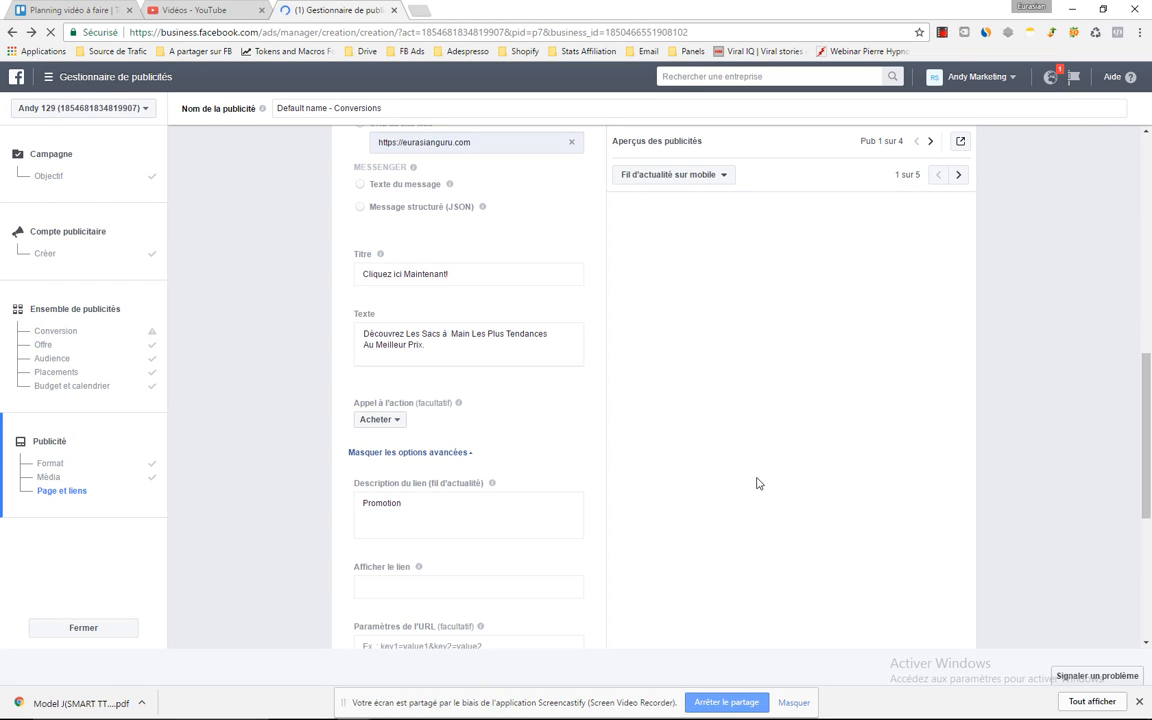
Step: Replace the news feed link description with "Offre Limitée: -50%"
double_click(430, 505)
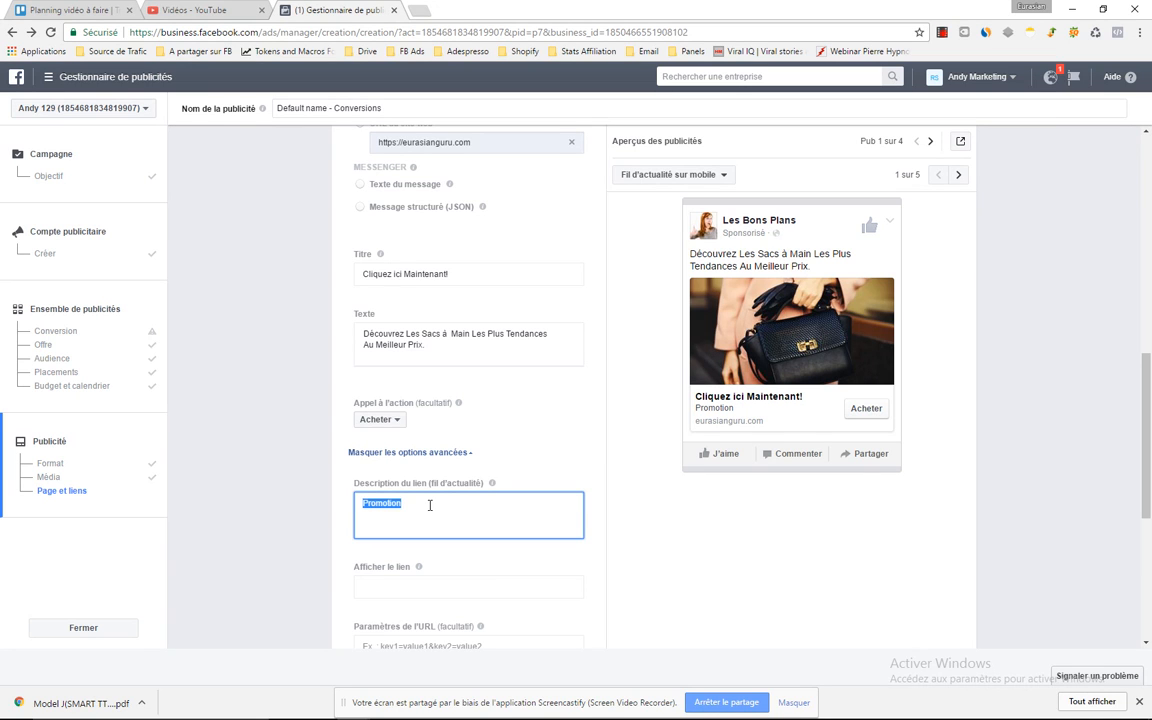
text(Offre Limitée: 650)
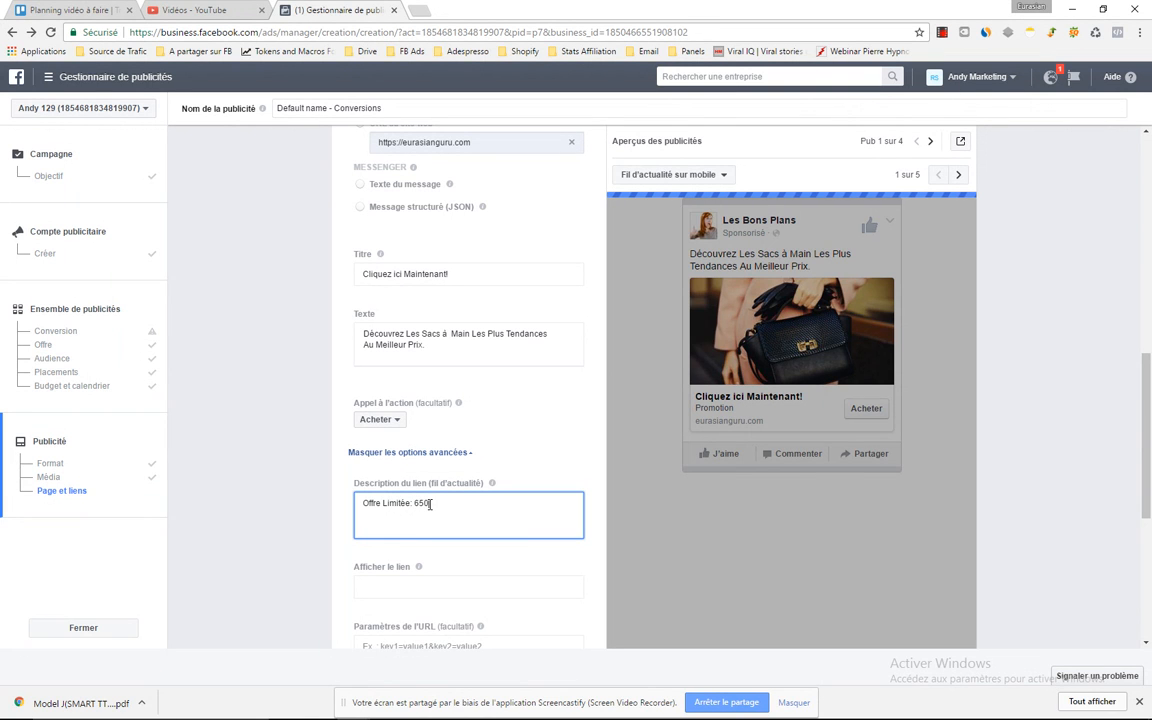
key(BackSpace)
key(BackSpace)
key(BackSpace)
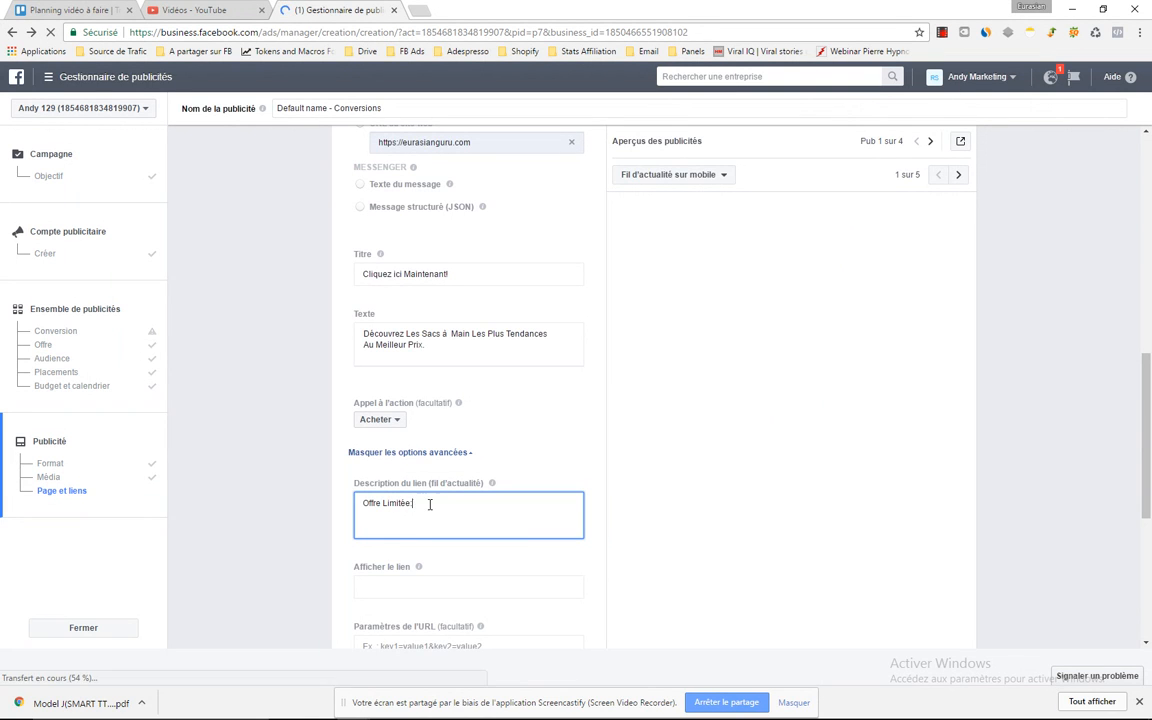
text(-50)
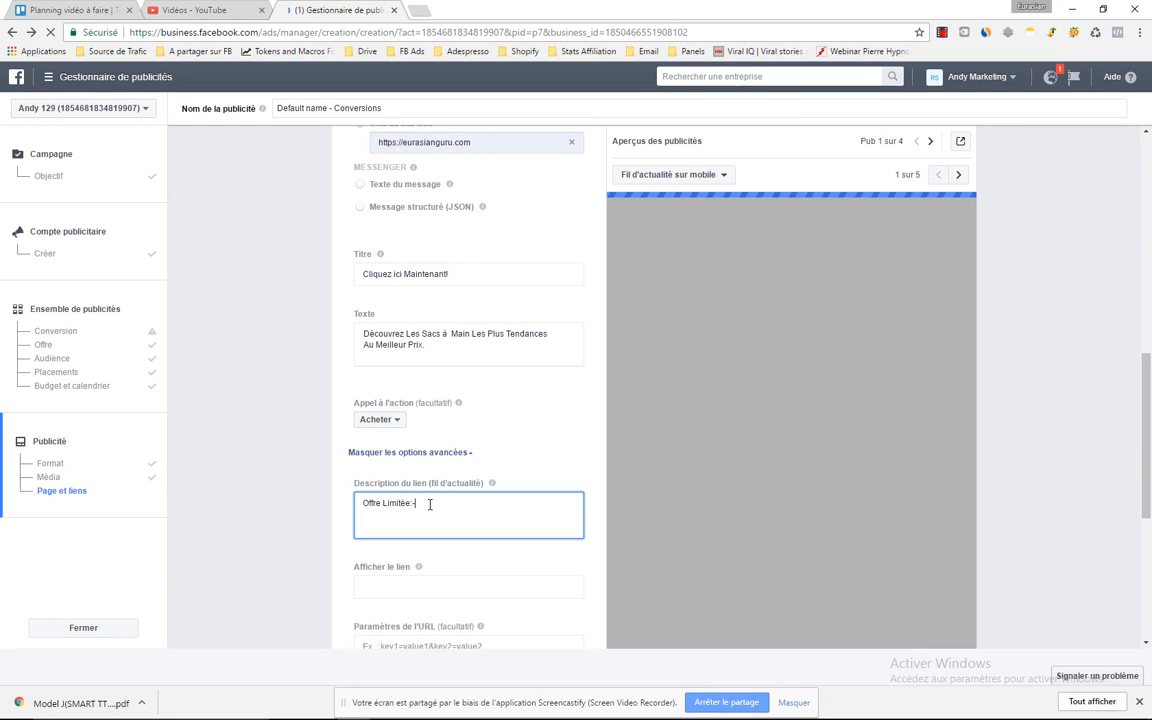
text(%)
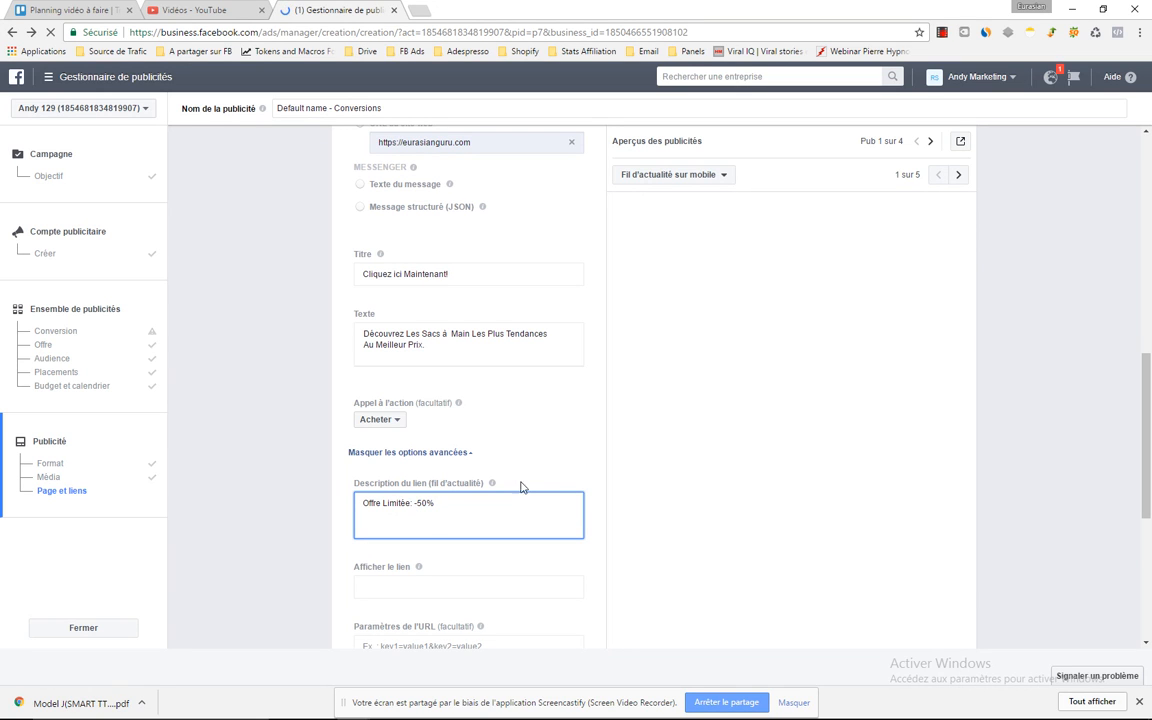
Step: Reword the discount in the link description so that it reads "Offre Limitée: 50% OFFERT"
click(439, 586)
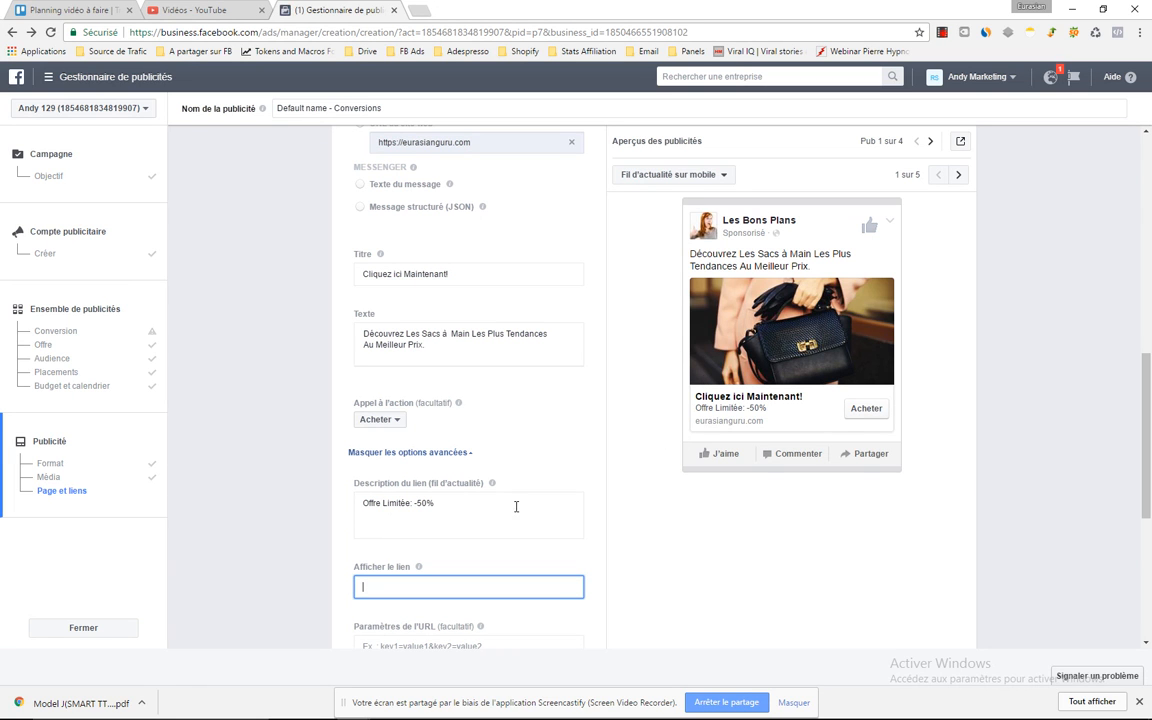
click(485, 508)
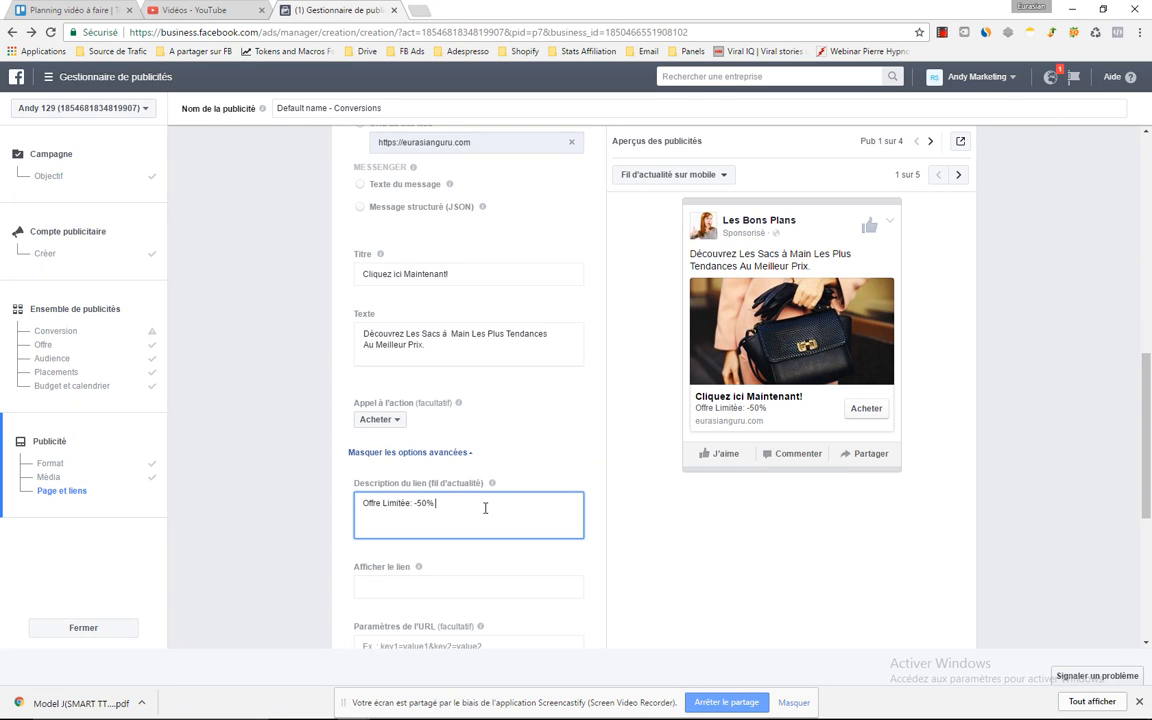
text(OFFERT)
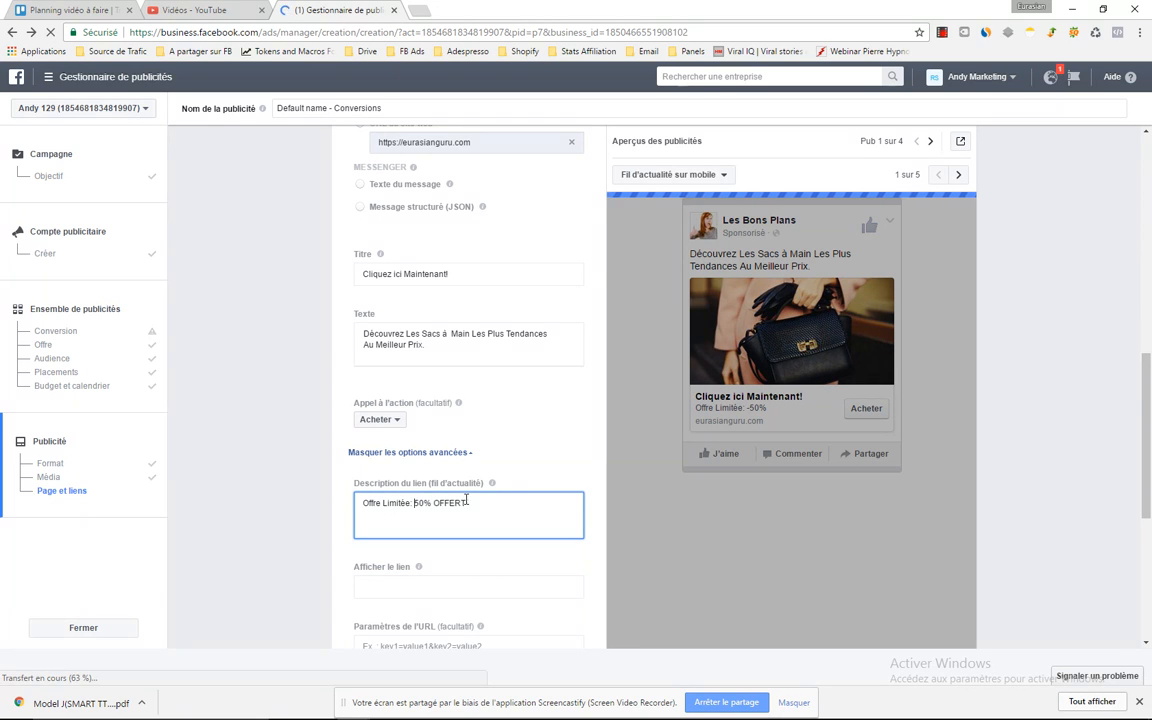
key(Delete)
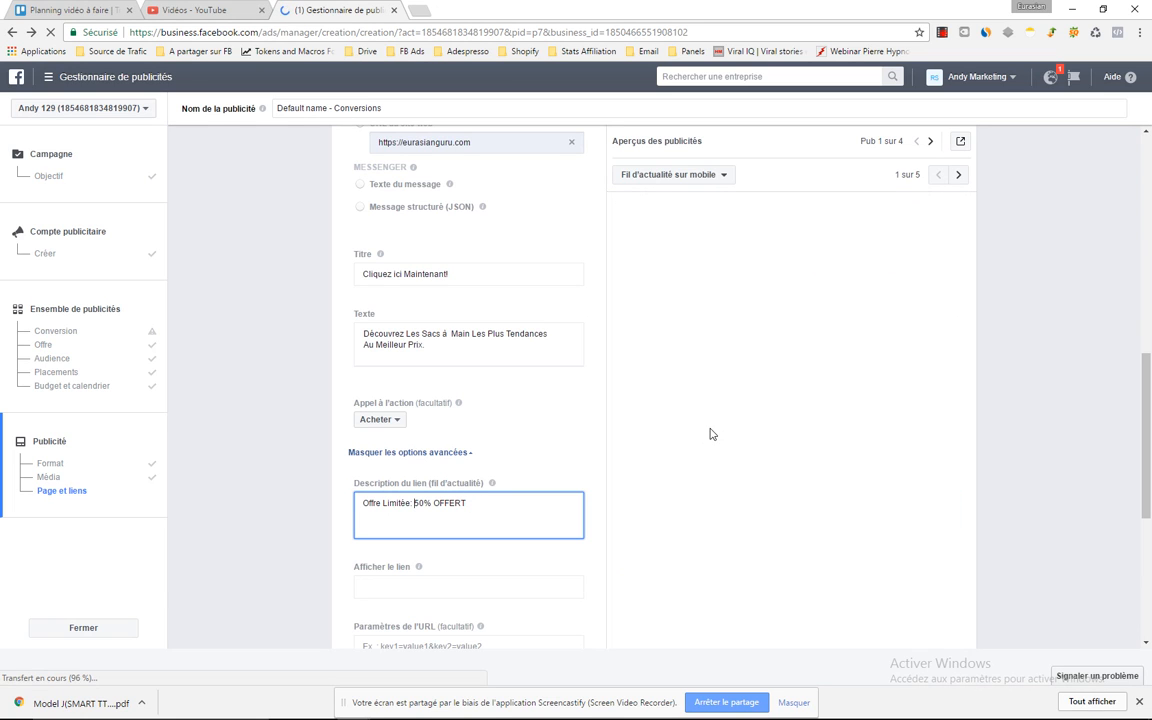
click(570, 456)
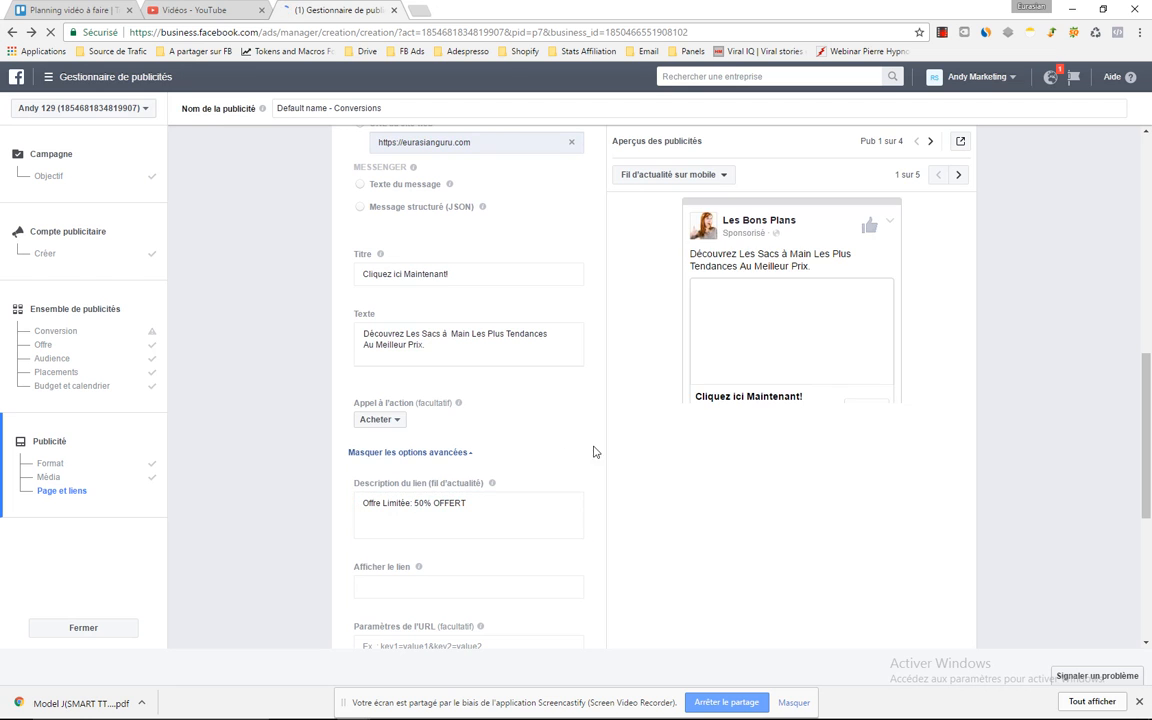
Step: Copy the website URL into the display link and shorten it to "Eurasianguru.com"
scroll(604, 460, down, 1)
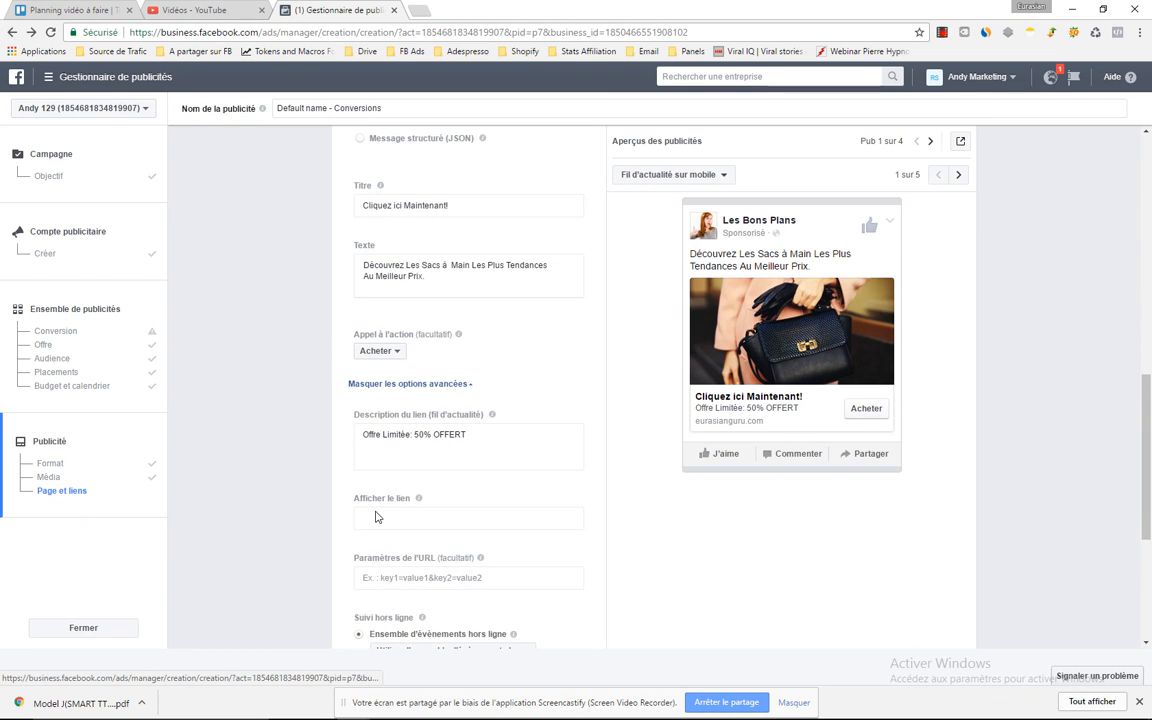
scroll(470, 244, up, 2)
scroll(462, 241, up, 1)
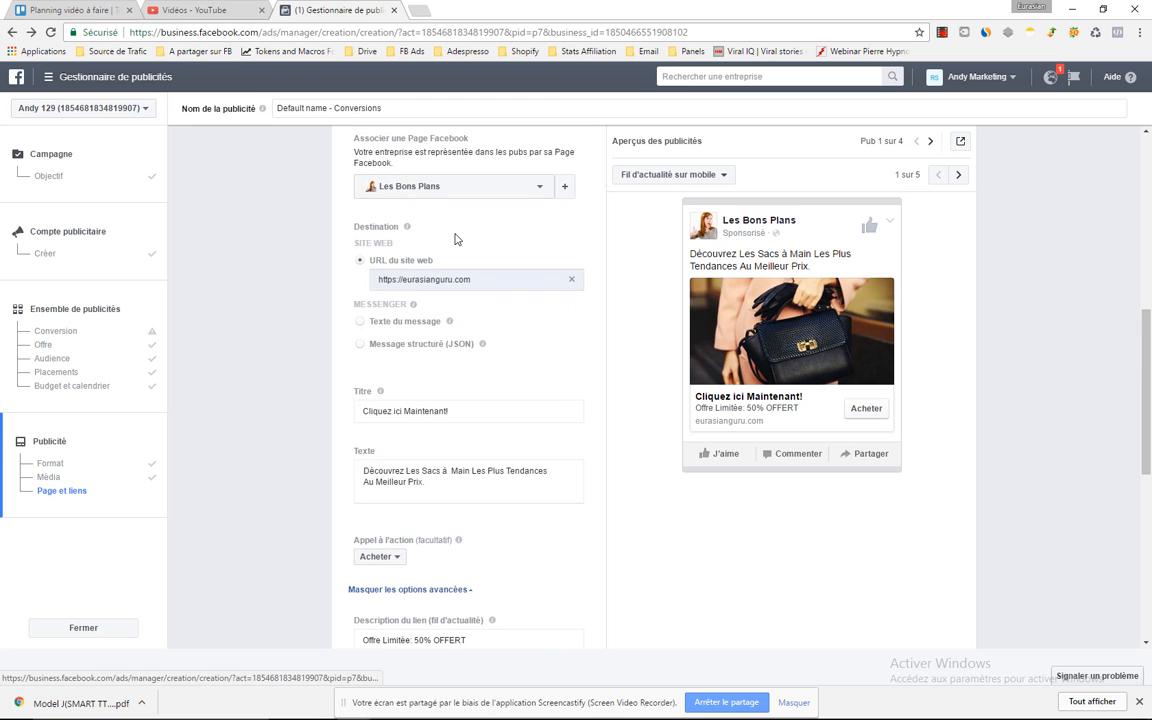
triple_click(460, 284)
key(ctrl+c)
scroll(441, 349, down, 5)
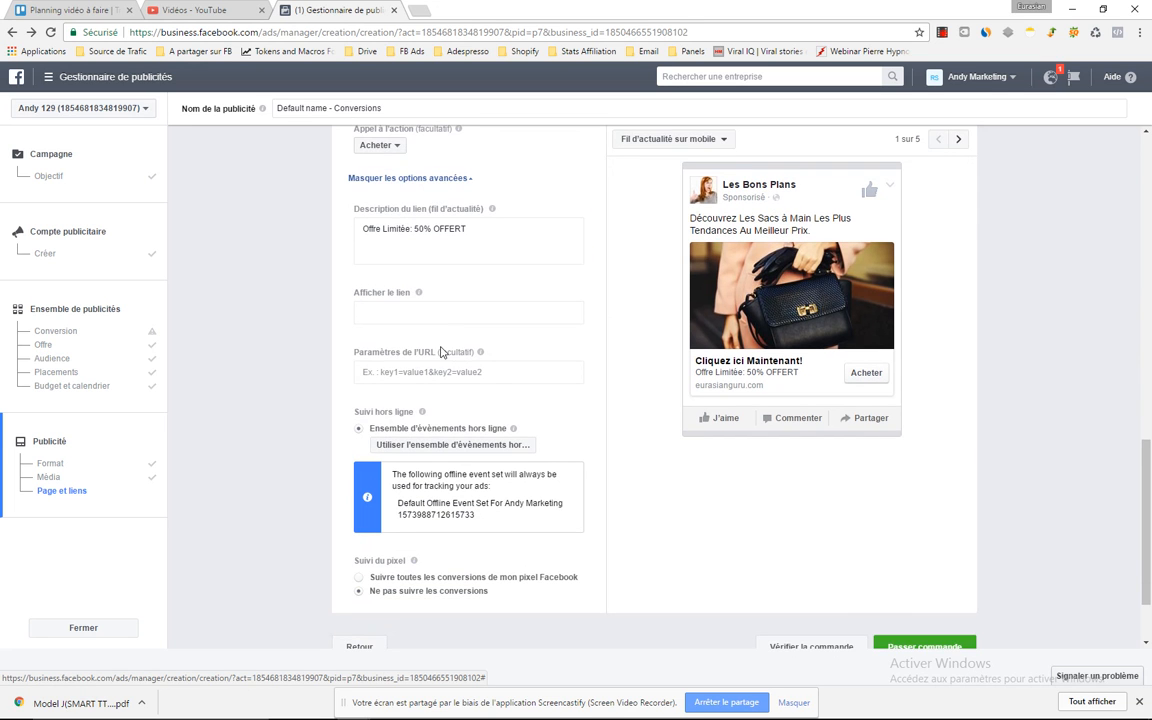
click(398, 313)
key(ctrl+v)
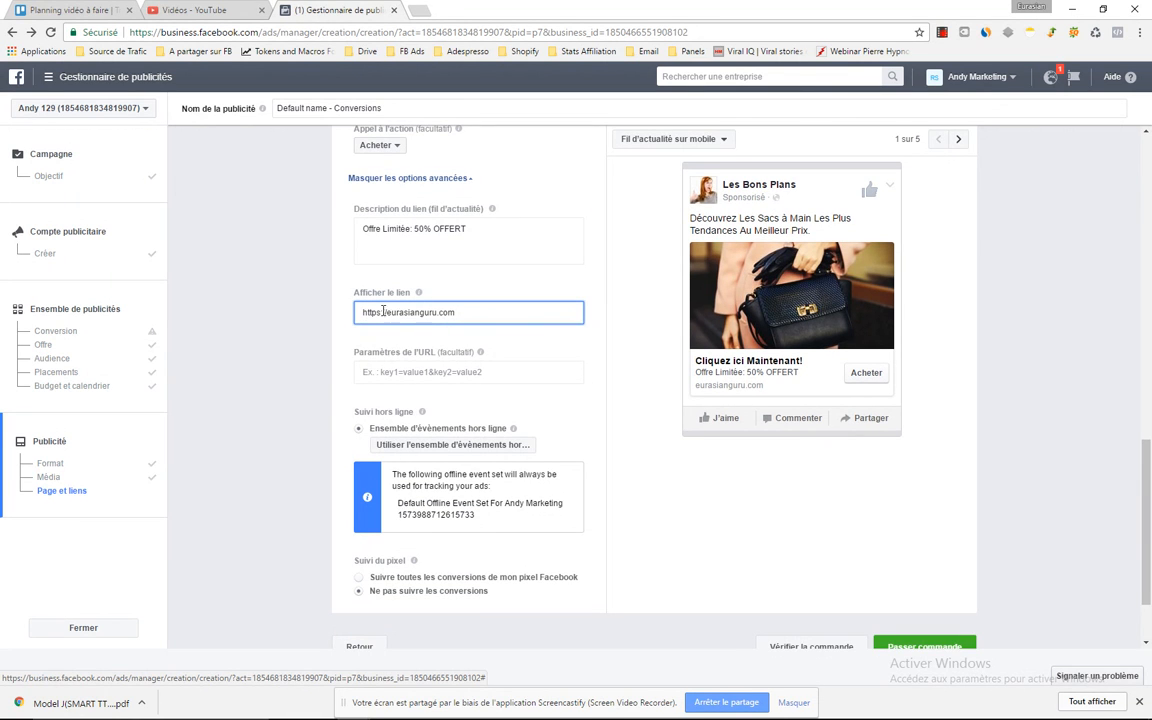
drag(391, 312, 274, 310)
text(E)
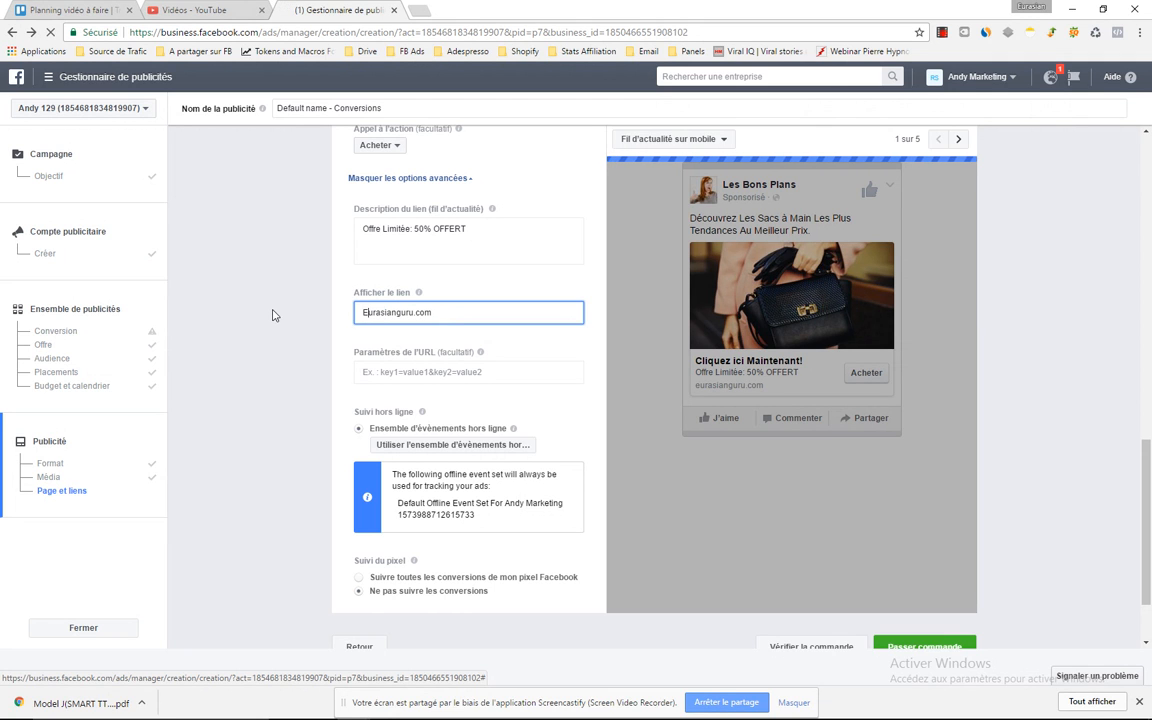
Step: Extend the display link so that it reads "Eurasianguru.com/Offre-De-Lancement/"
click(445, 312)
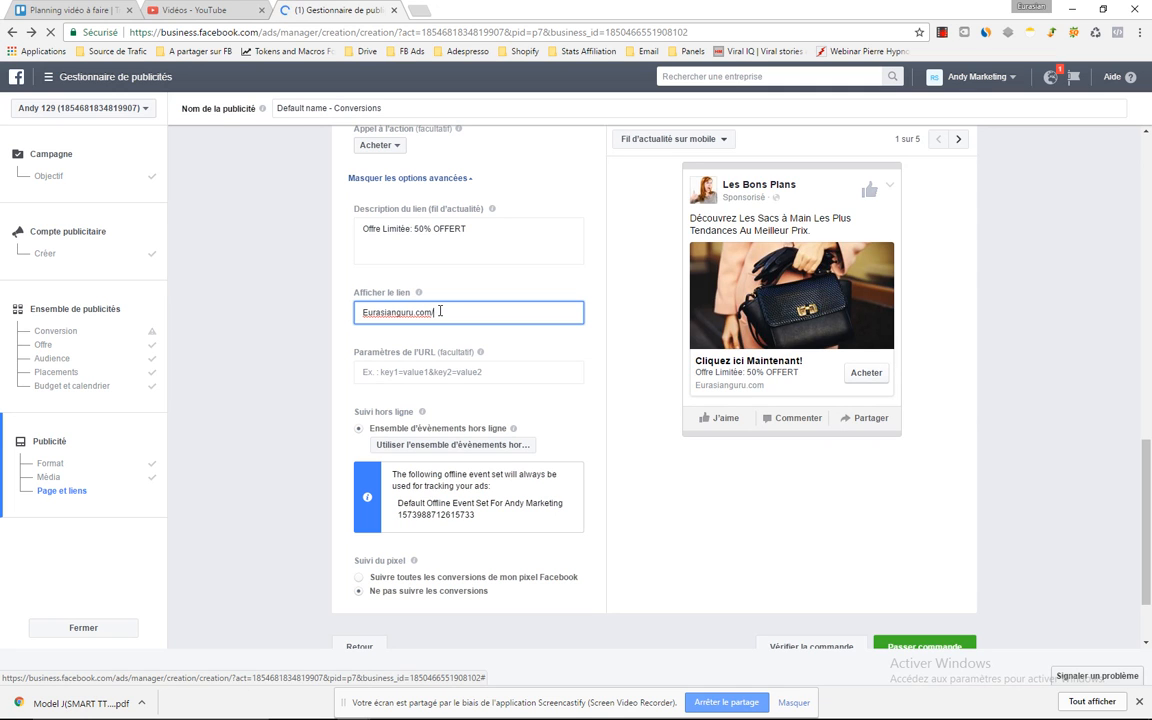
text(/Offre)
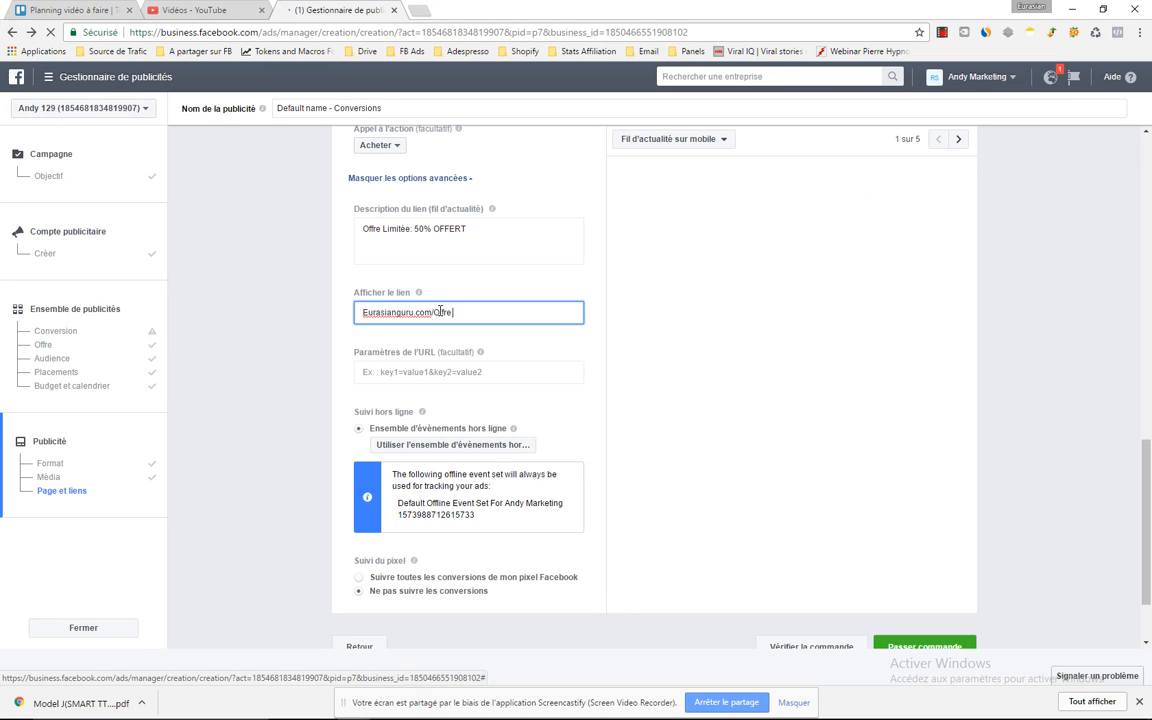
text(-De-L)
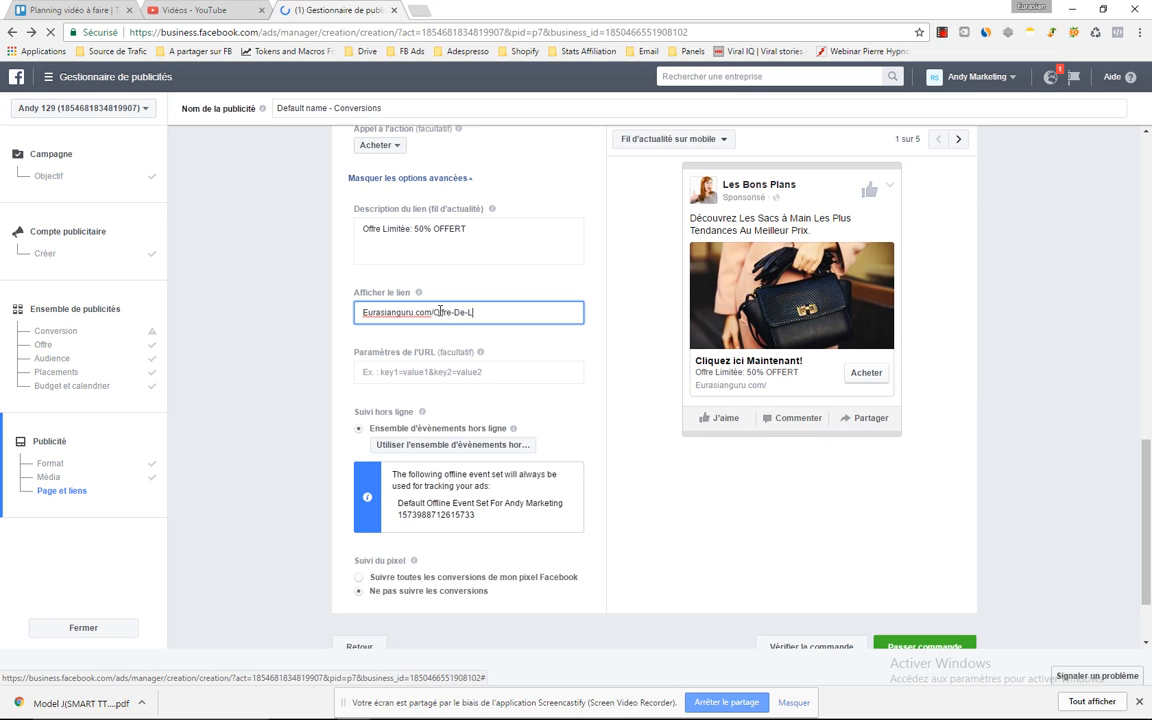
text(ancement/)
click(650, 362)
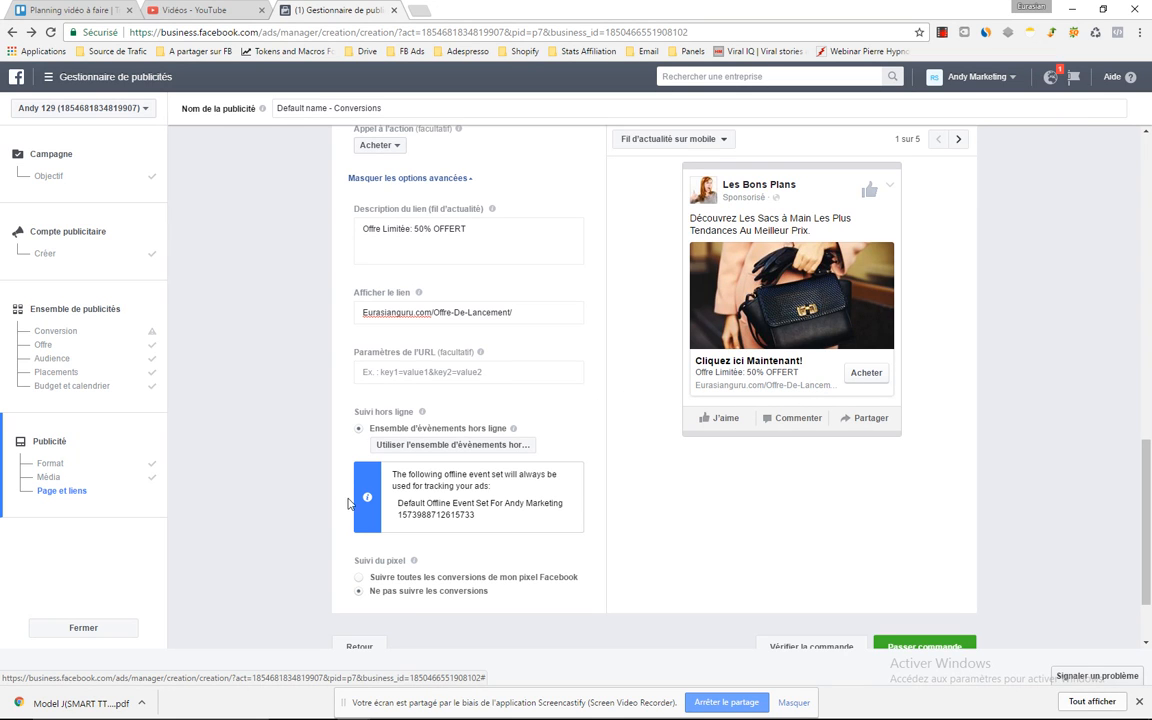
Step: Choose to track all conversions from the Facebook pixel, read the setup note and try to place the order
click(506, 580)
scroll(590, 558, down, 2)
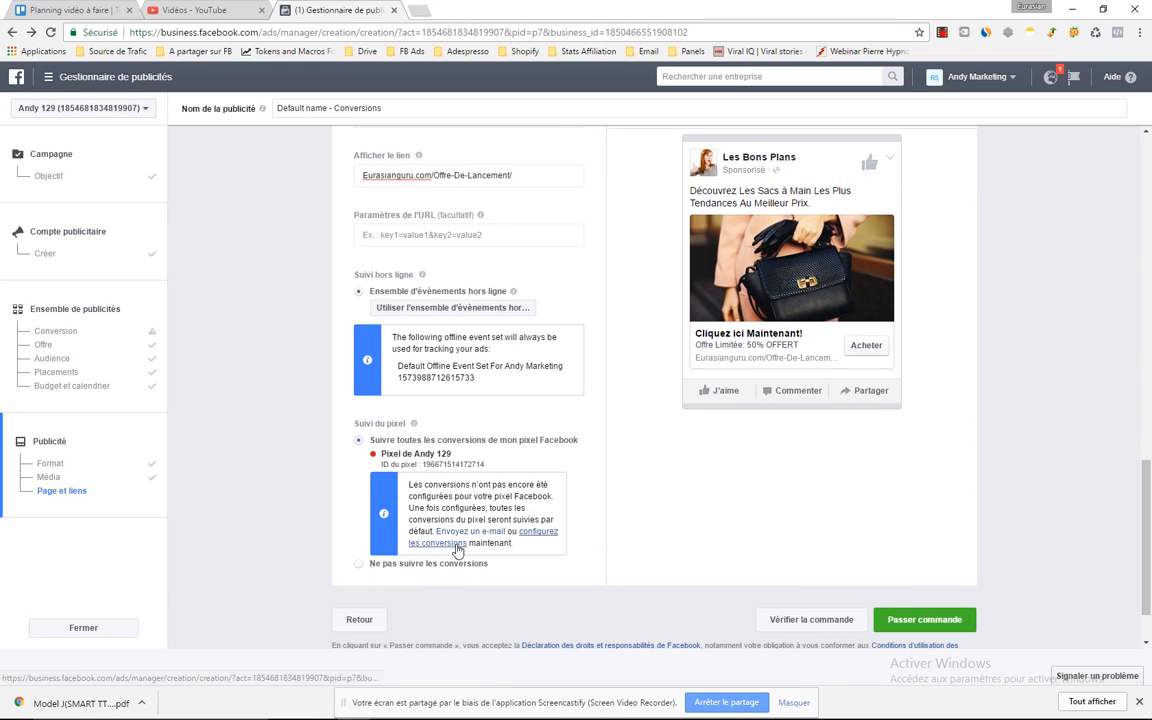
drag(409, 486, 550, 541)
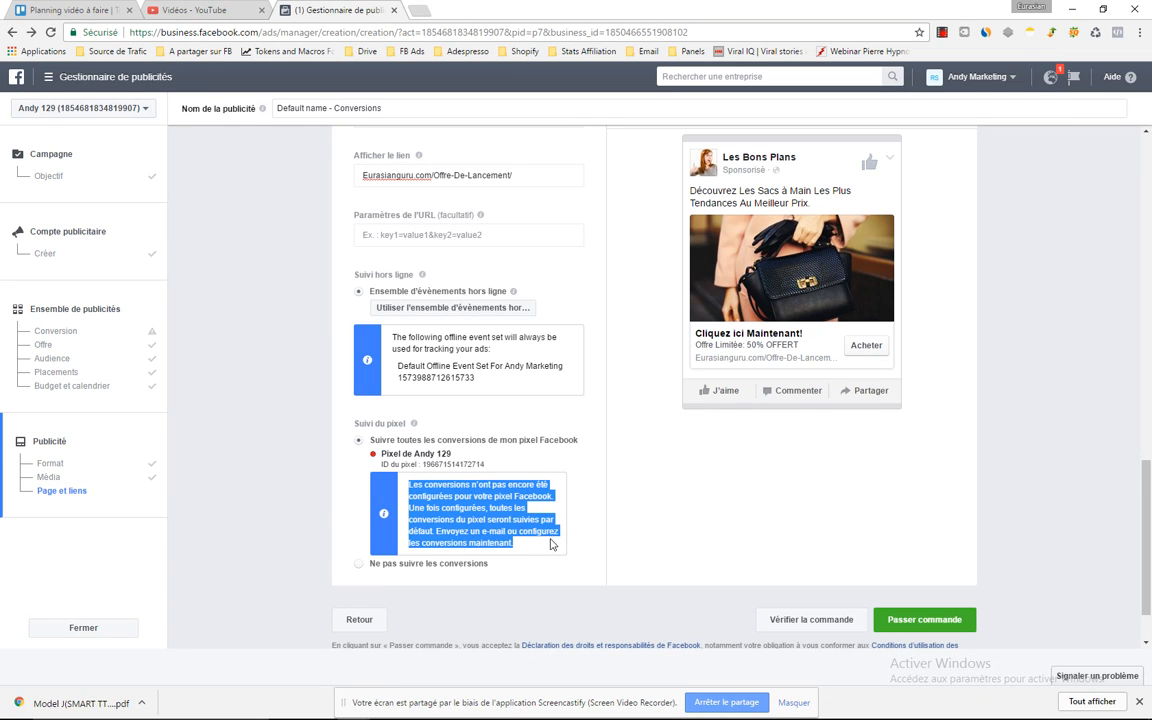
click(911, 621)
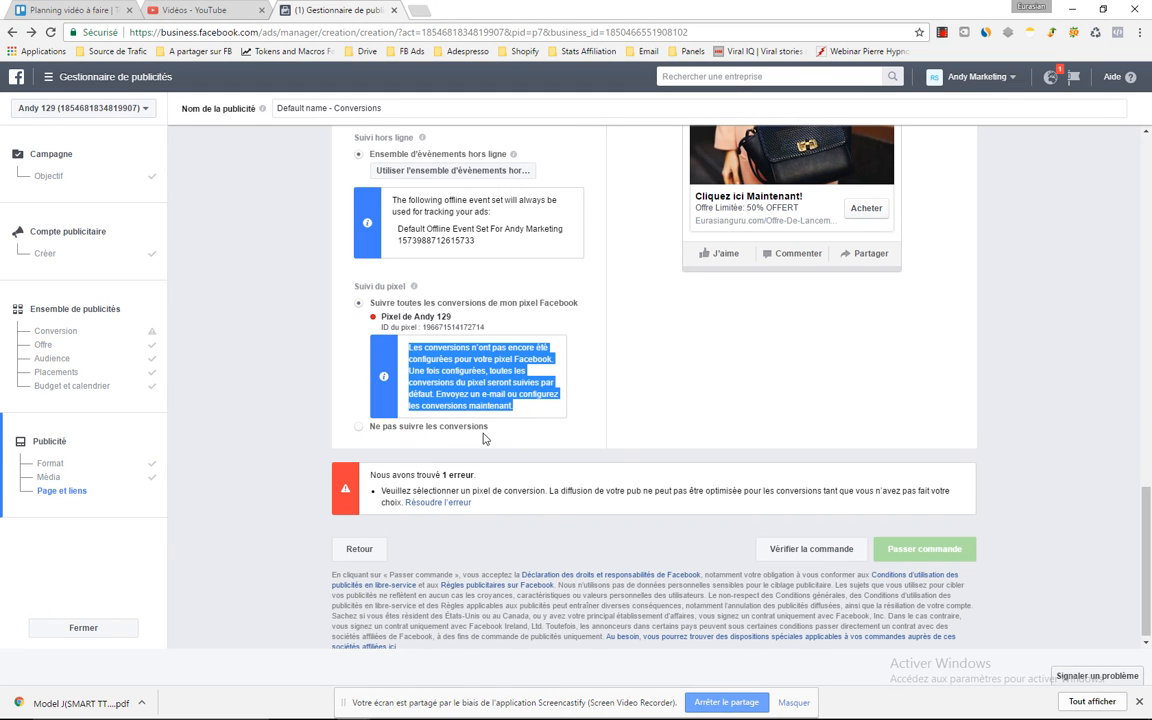
Step: Switch pixel tracking to "Ne pas suivre les conversions" and review the order summary with the ad set's warning
click(358, 430)
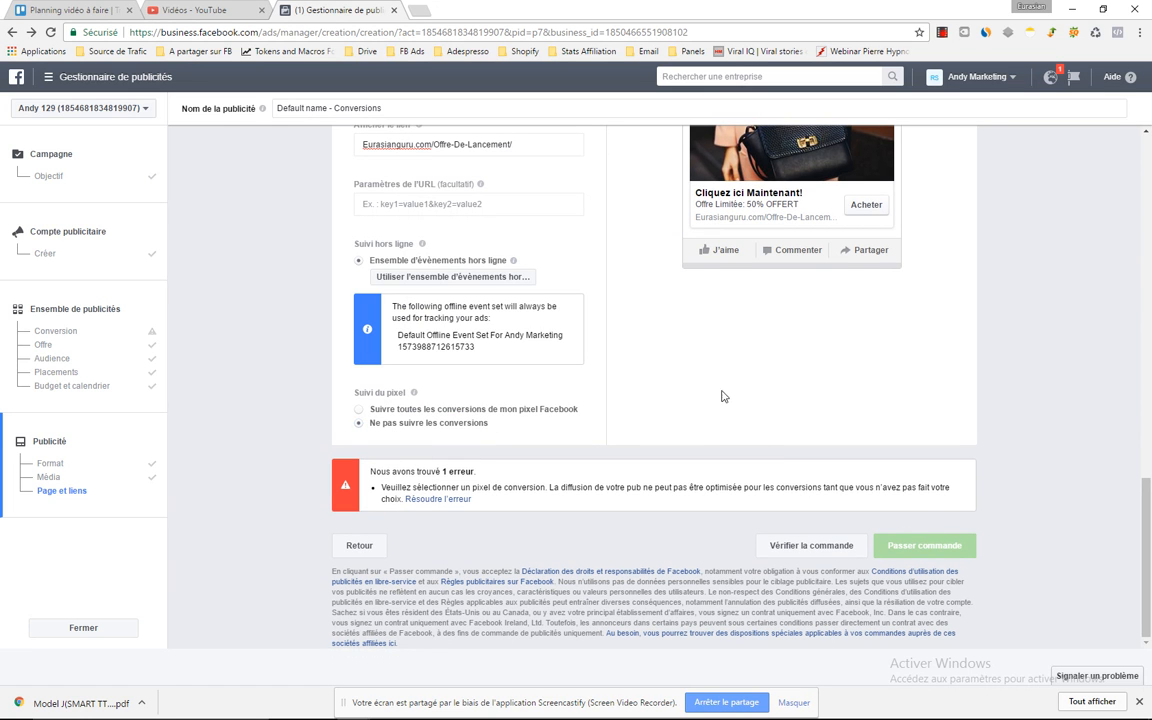
click(818, 546)
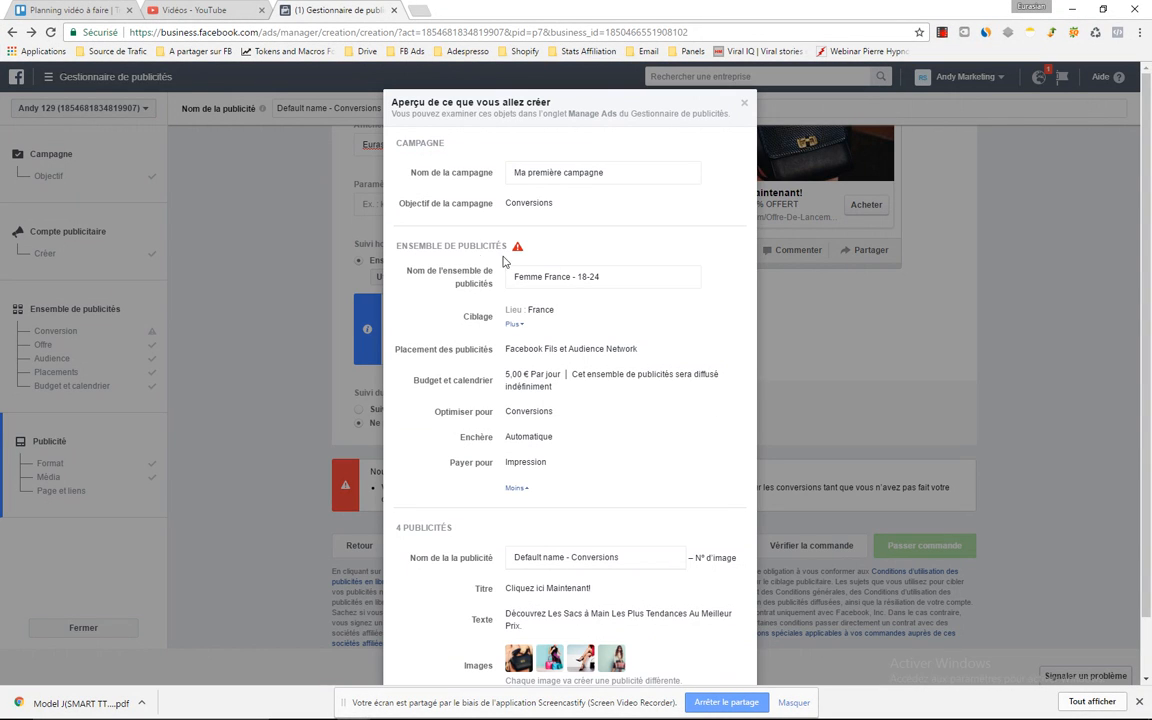
mouse_move(517, 249)
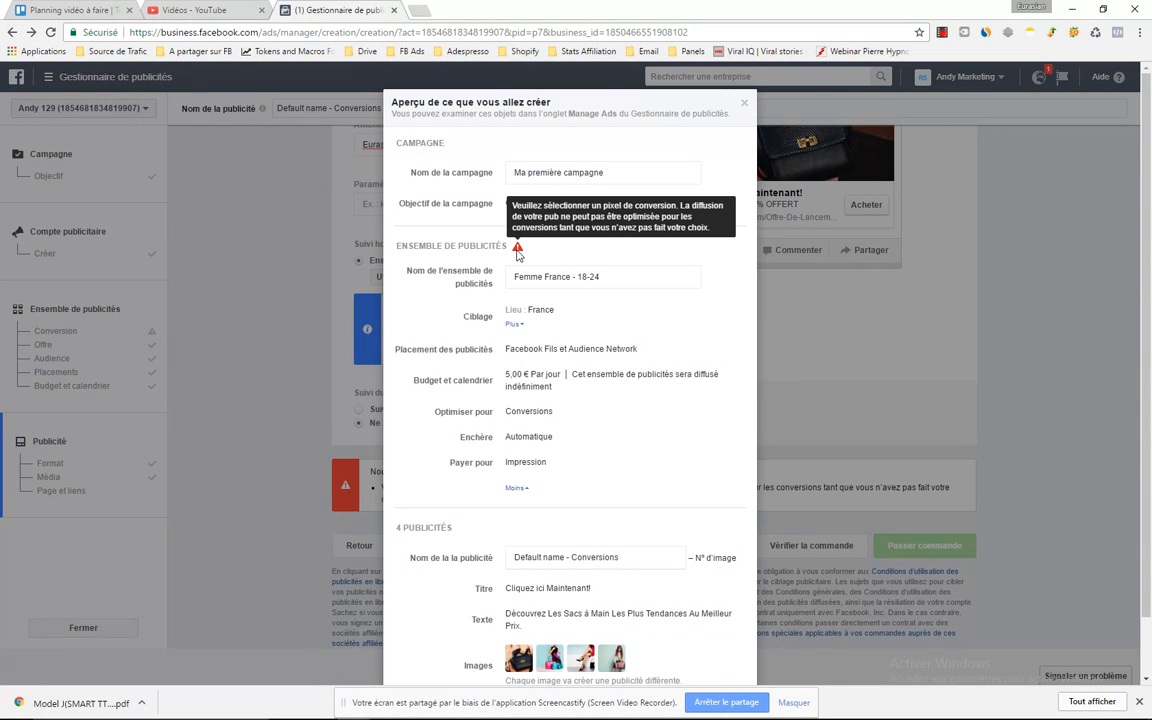
click(744, 103)
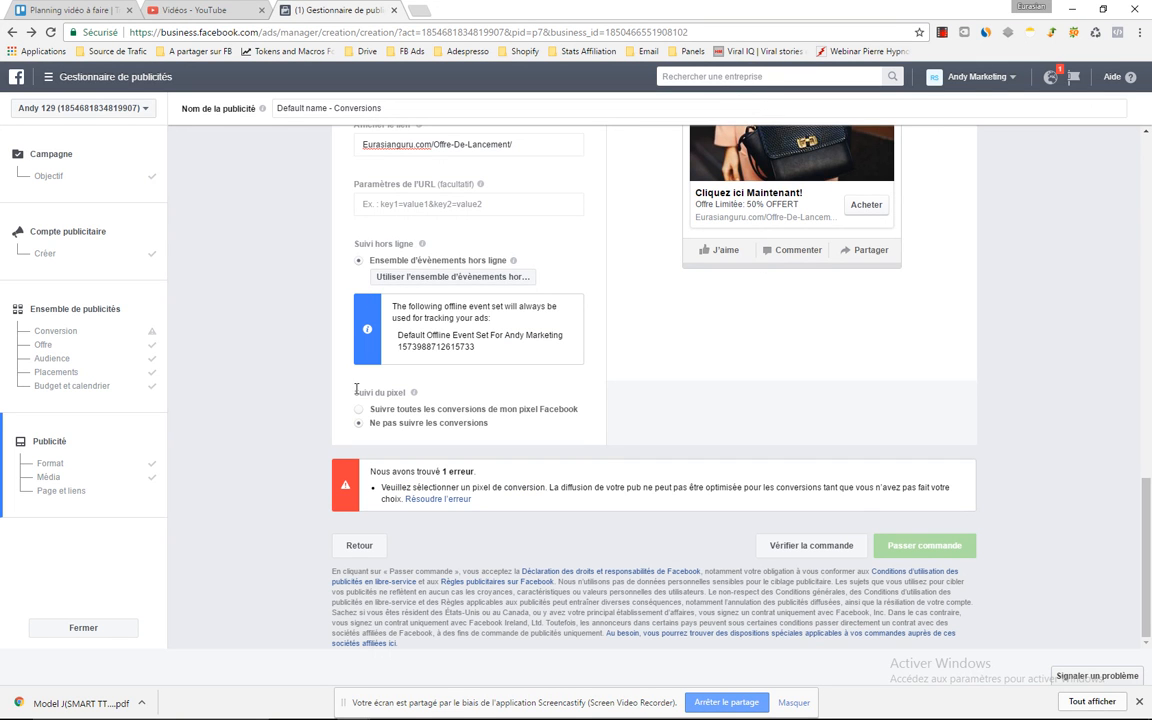
Step: Check which conversion data sets are available for offline tracking and look back over the ad's page and link settings
click(448, 279)
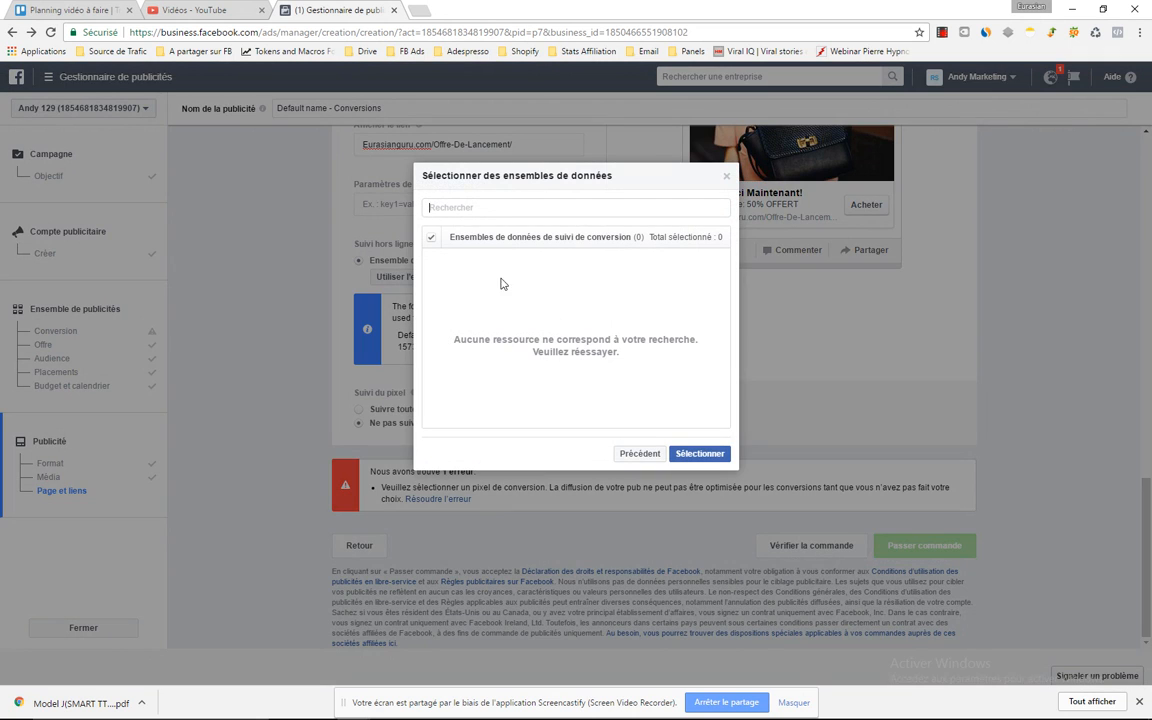
click(726, 177)
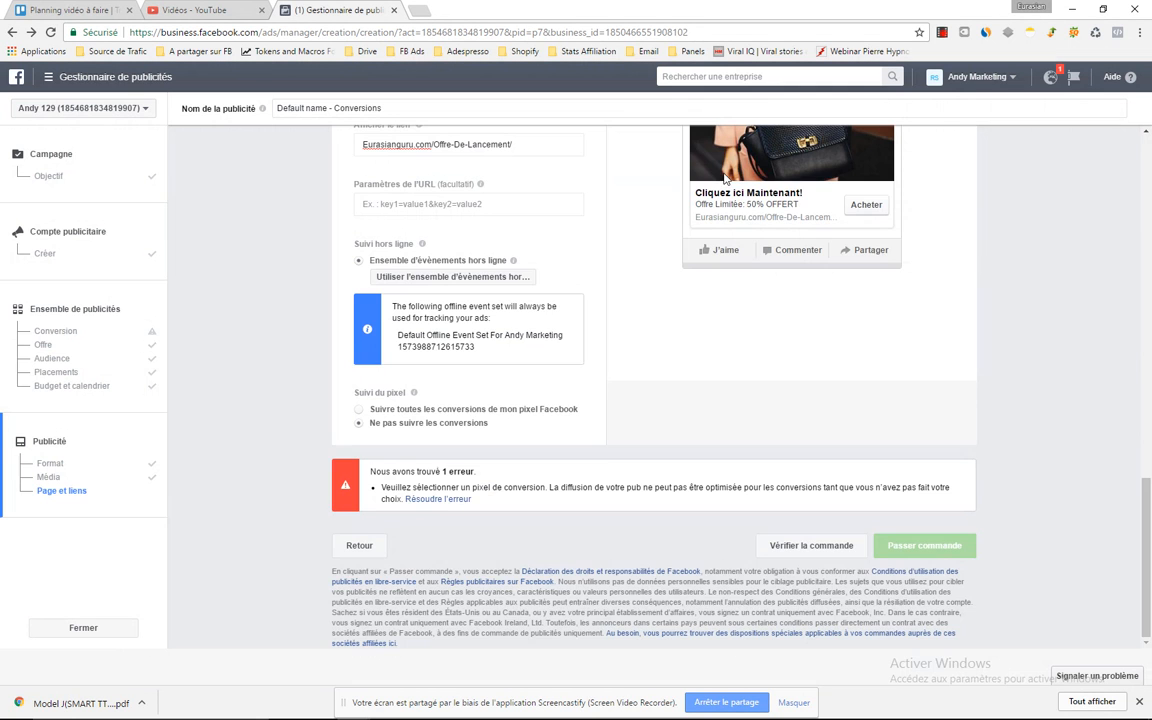
scroll(406, 250, up, 1)
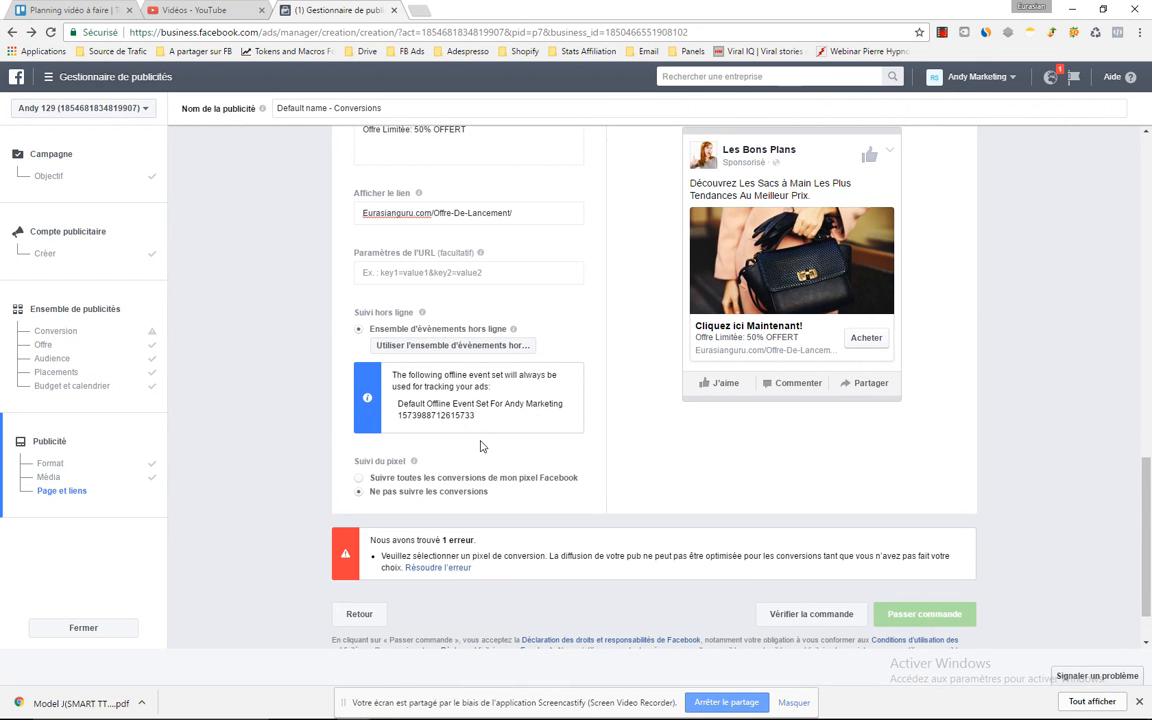
scroll(470, 430, up, 5)
scroll(480, 446, up, 3)
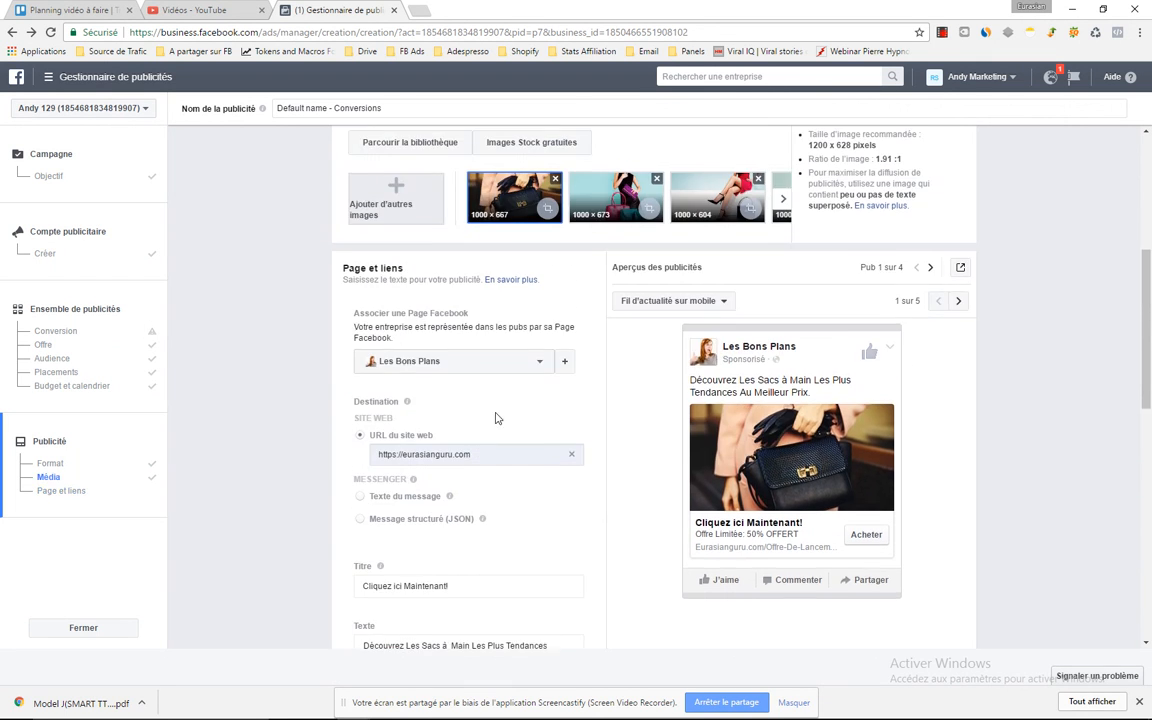
Step: Check the professional notifications about the Facebook pixel's activation
click(942, 32)
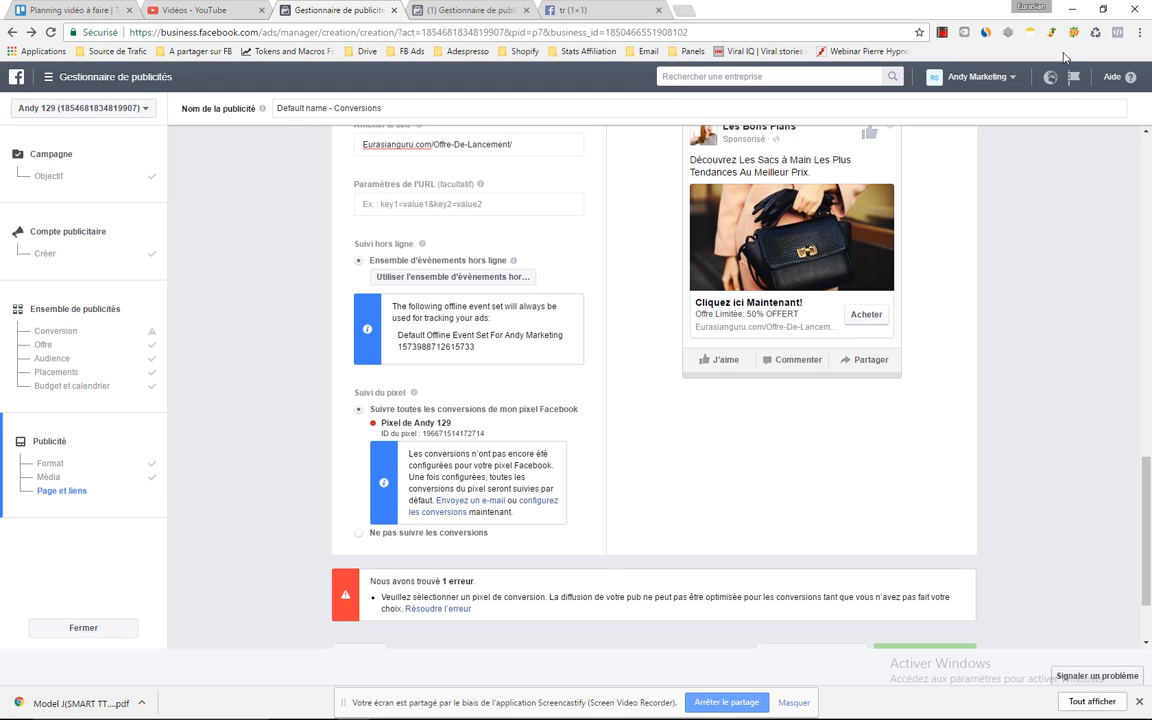
click(1045, 82)
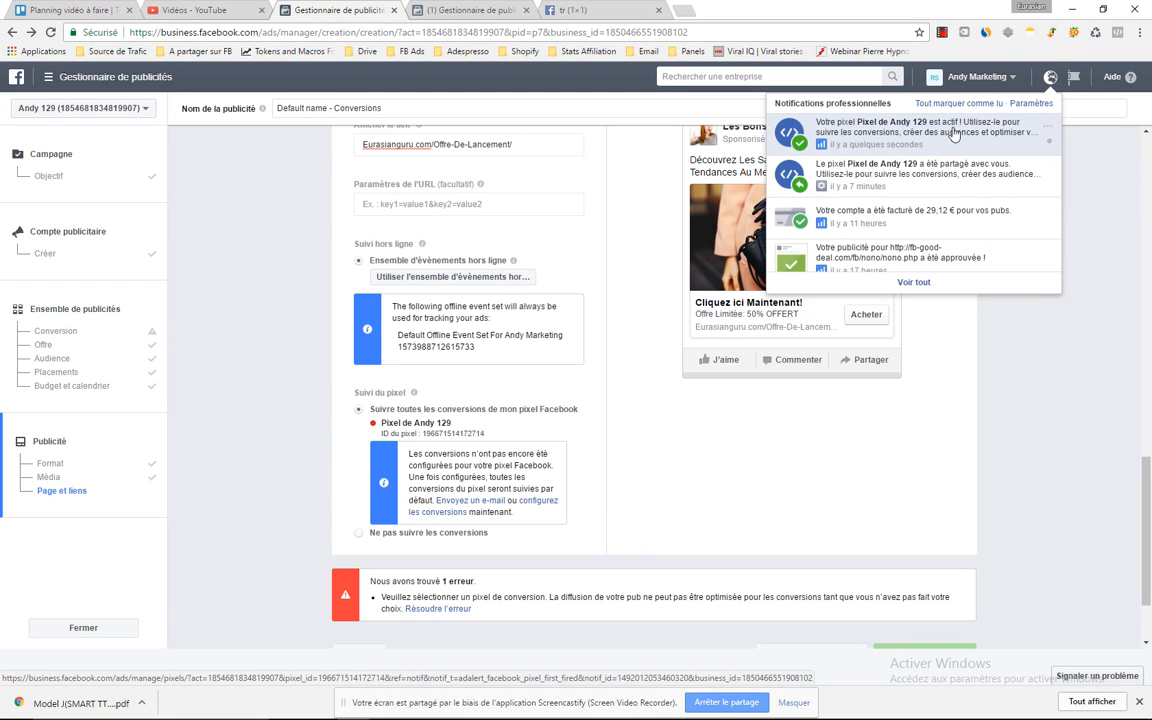
click(624, 195)
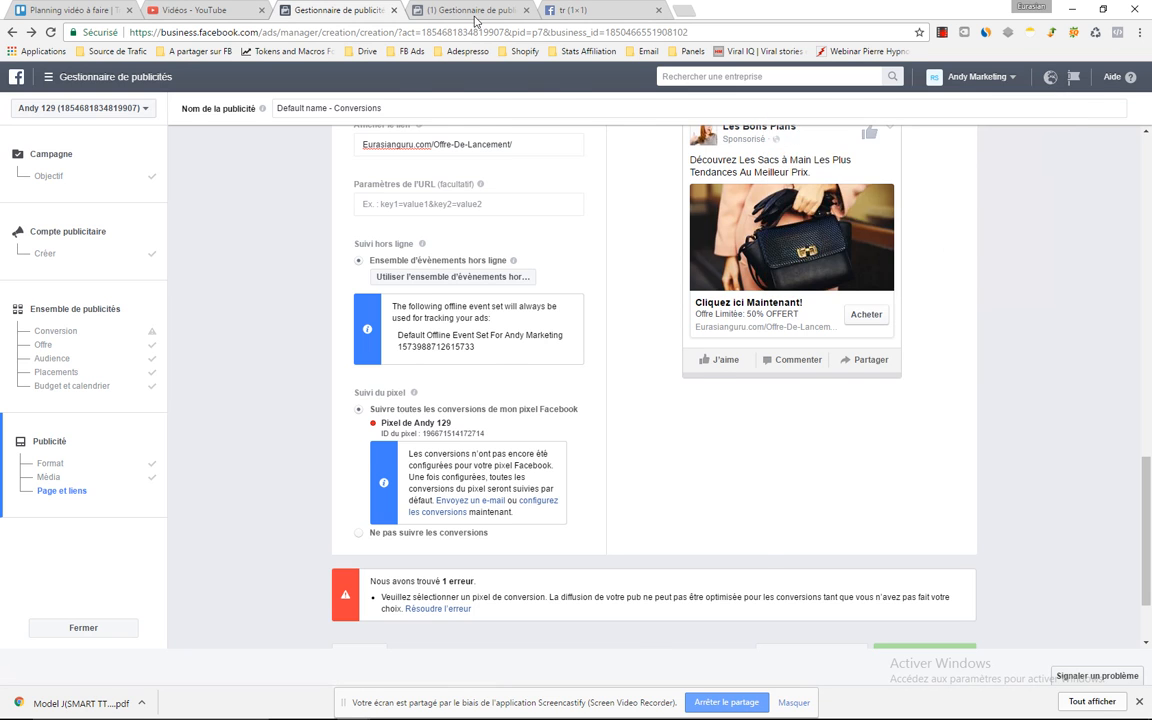
Step: Examine the pixel base code and its installation instructions on the Pixels page, and return to the ad creation page
click(460, 10)
mouse_move(468, 355)
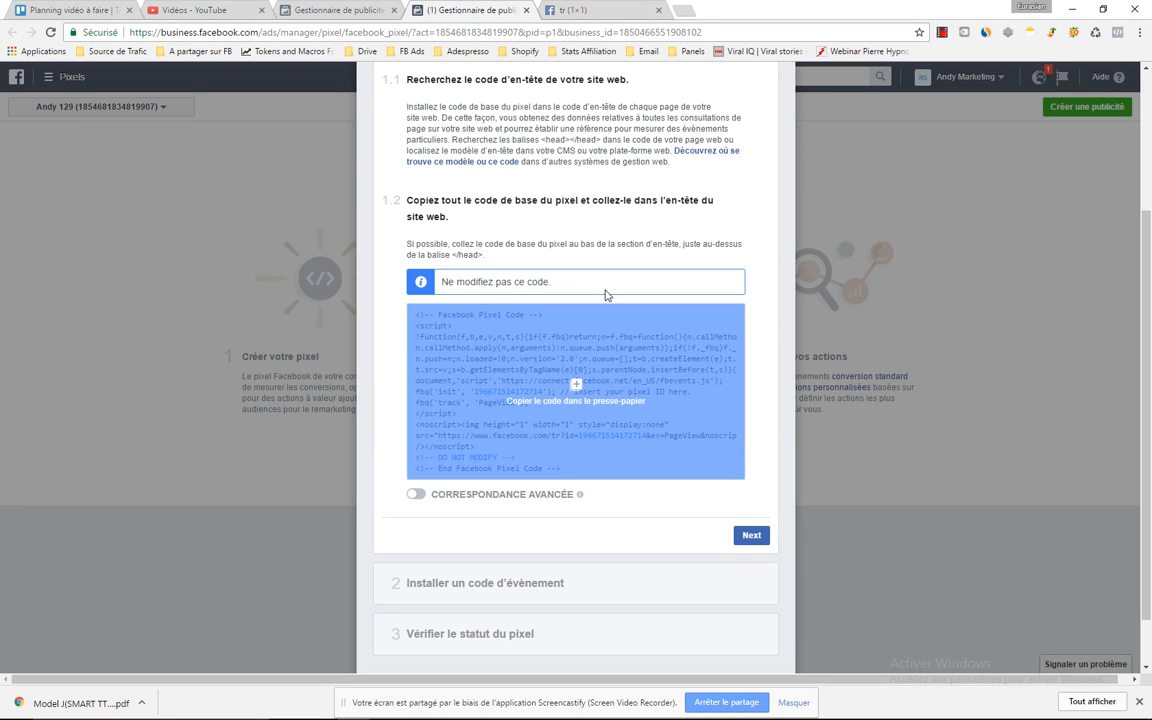
click(362, 9)
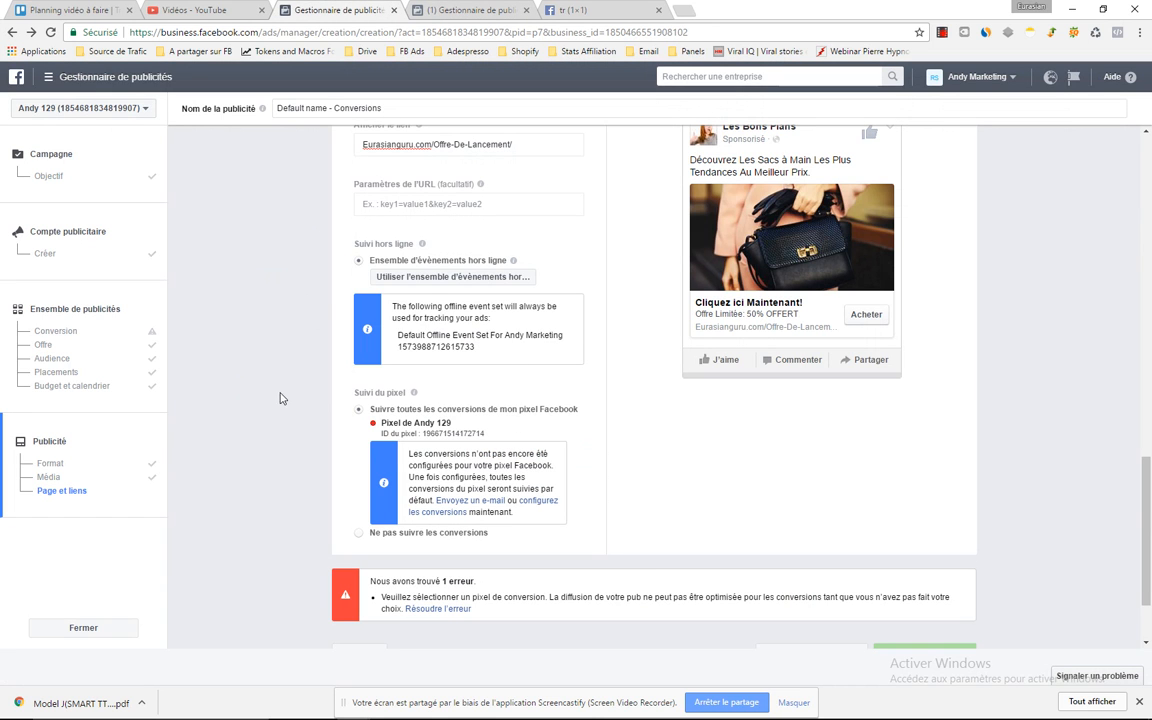
Step: Go back from the ad to the ad set settings, at the Conversion section
scroll(640, 428, up, 10)
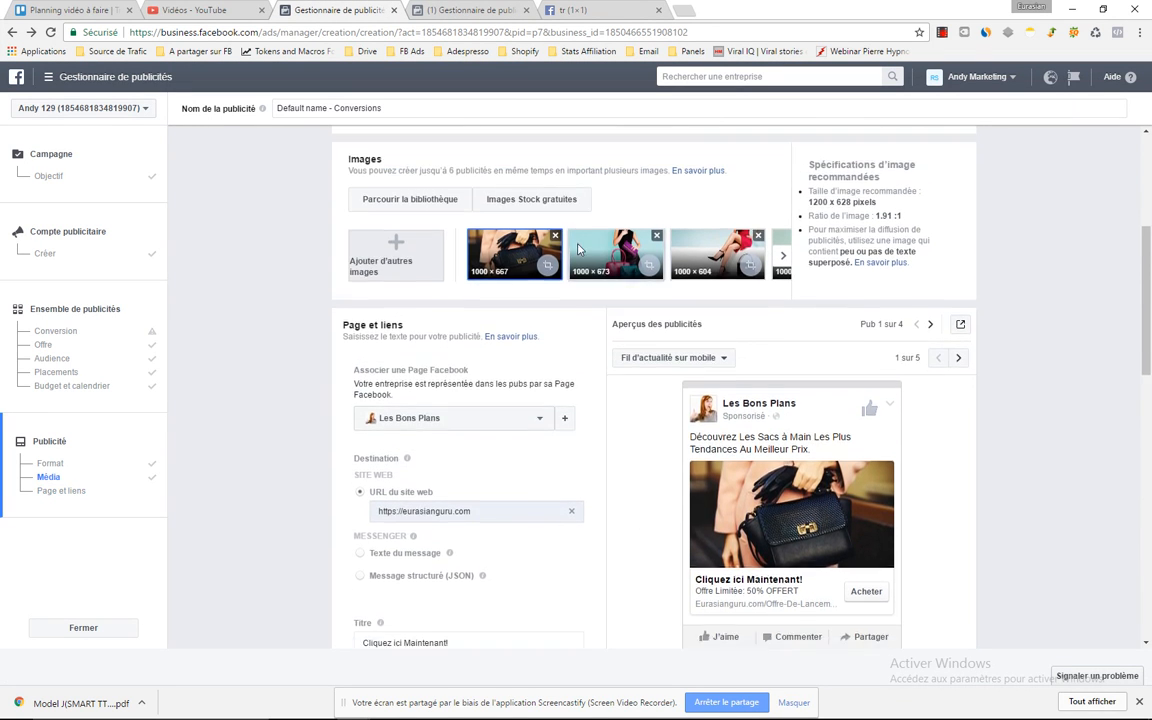
scroll(511, 489, down, 15)
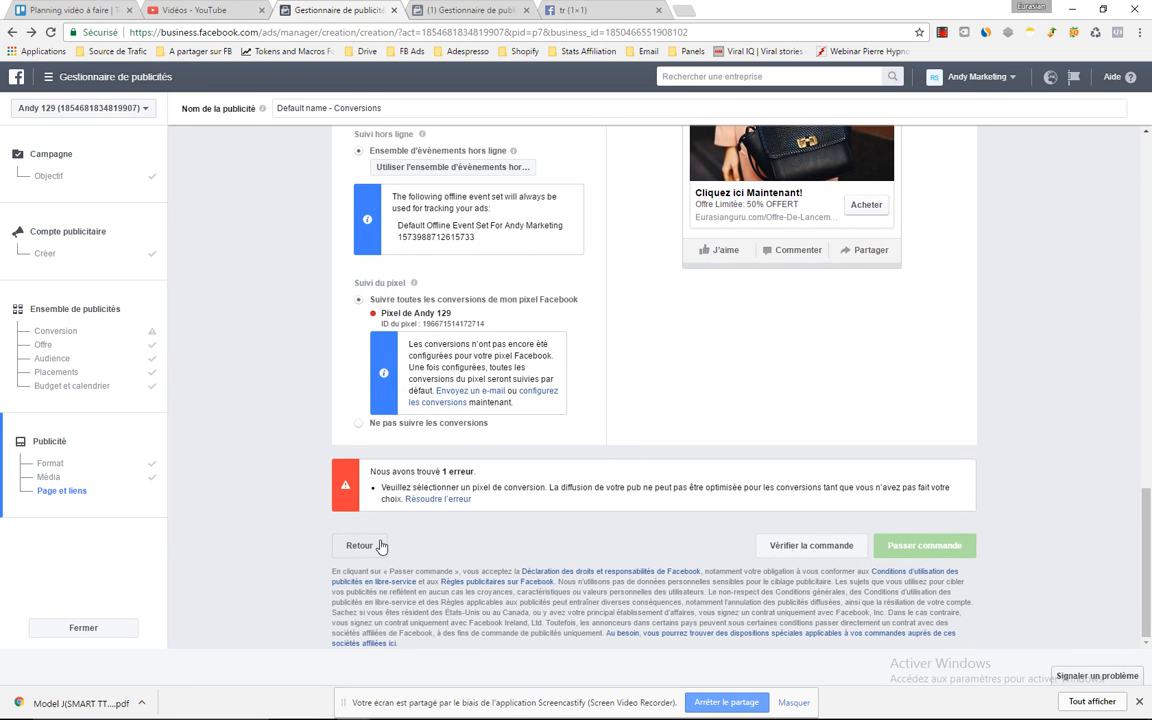
click(380, 545)
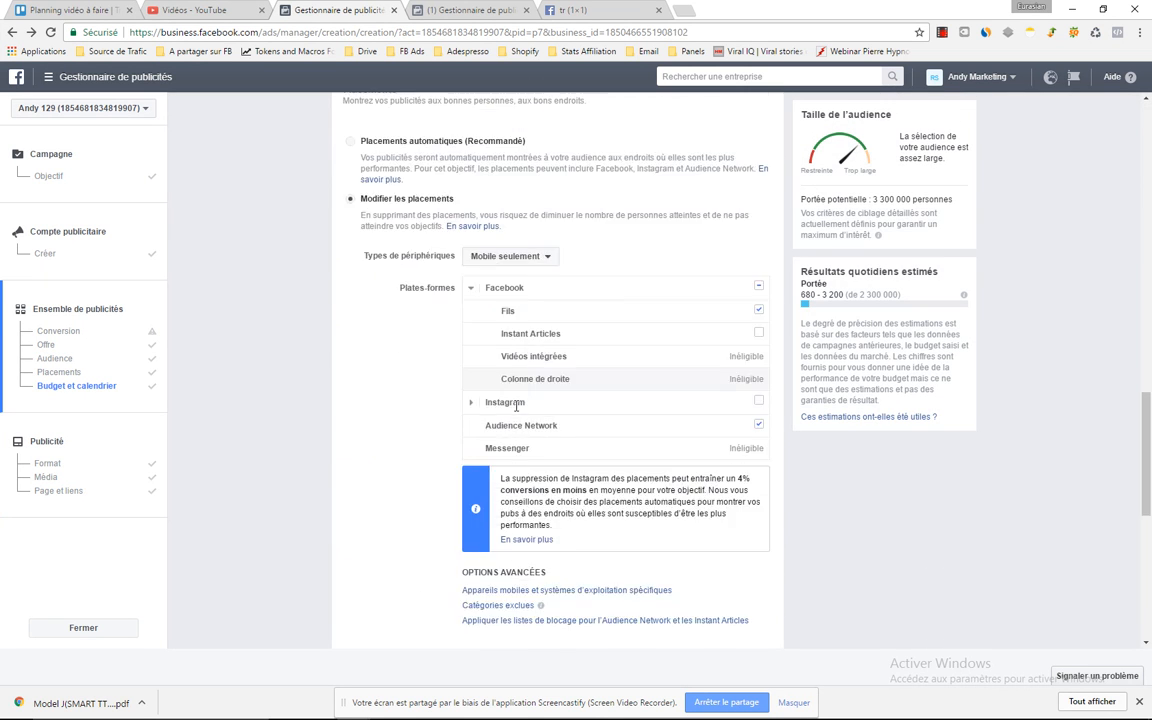
scroll(582, 371, up, 15)
scroll(586, 368, up, 8)
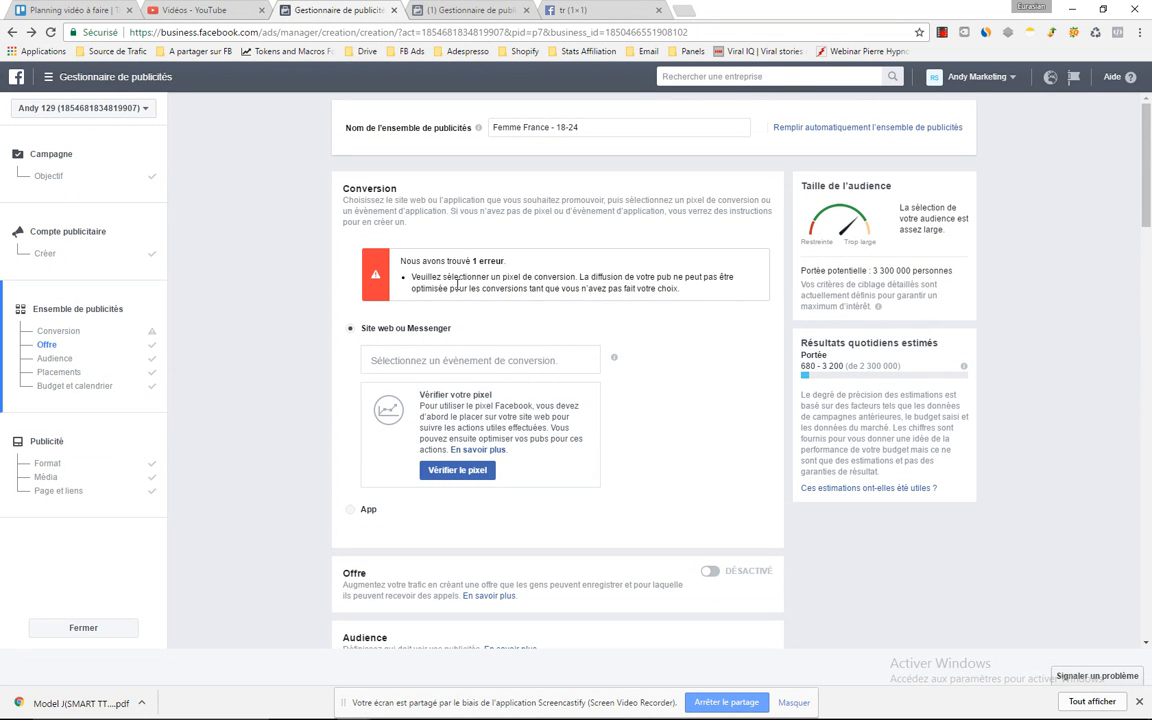
Step: Try "Afficher le contenu" as the conversion event, clear it and browse the other pixel events
click(460, 471)
click(462, 360)
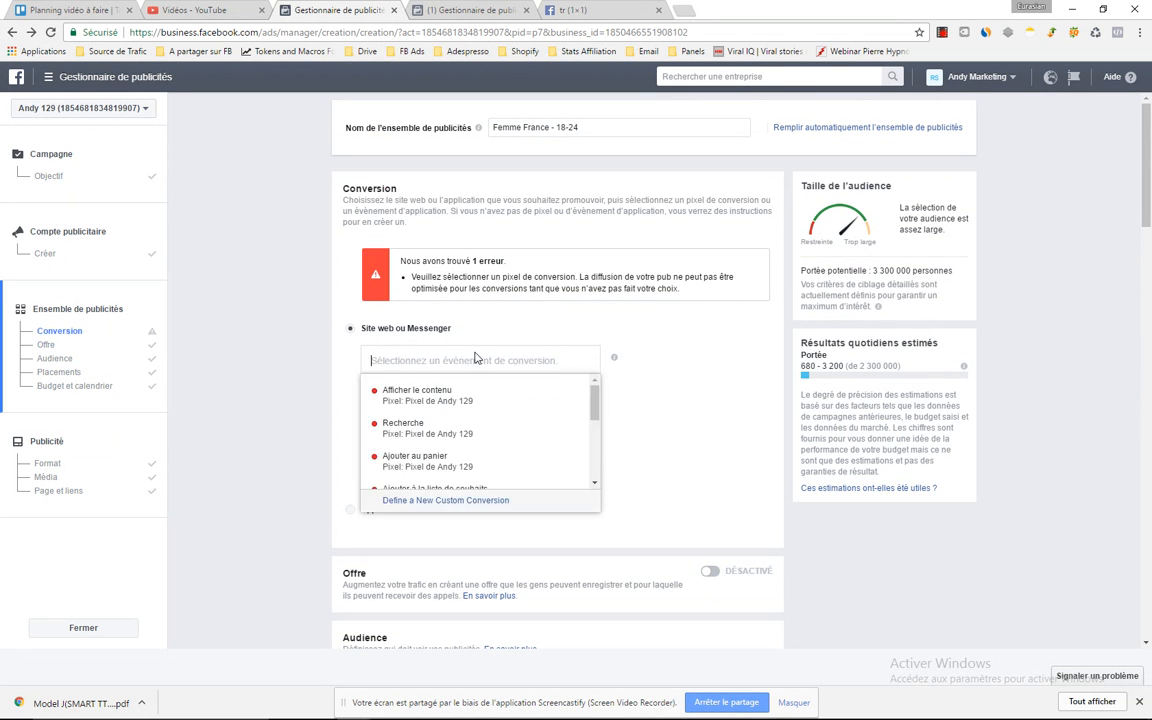
click(463, 401)
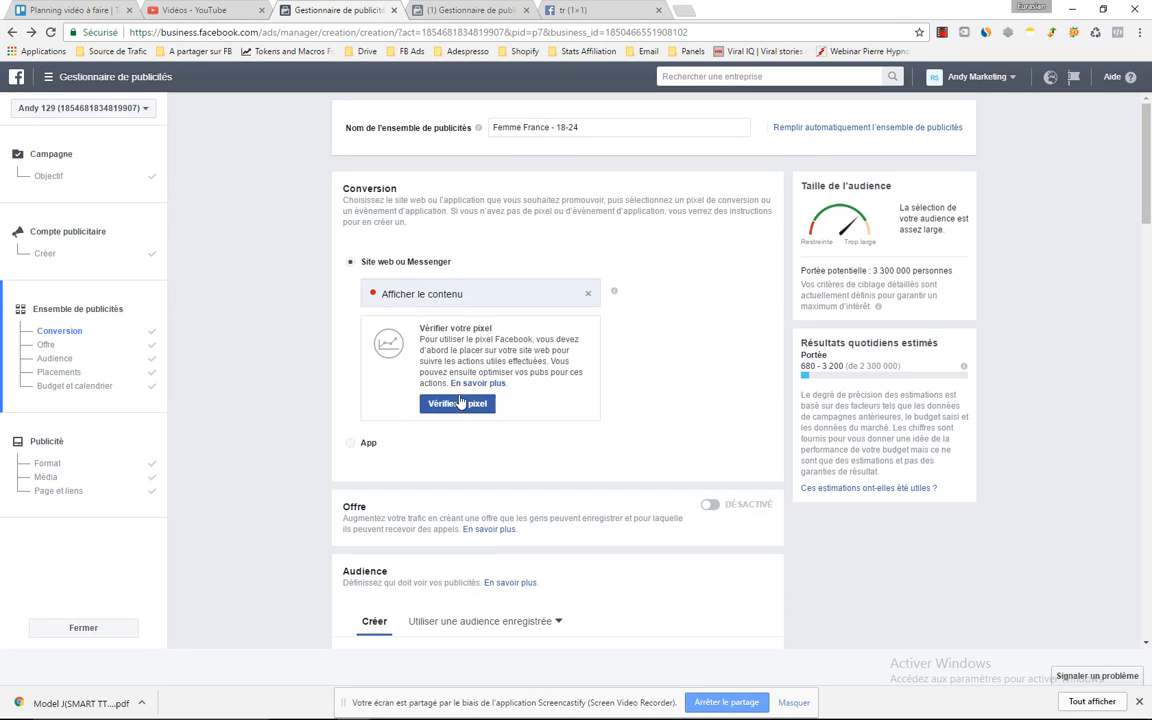
click(588, 294)
scroll(446, 424, down, 3)
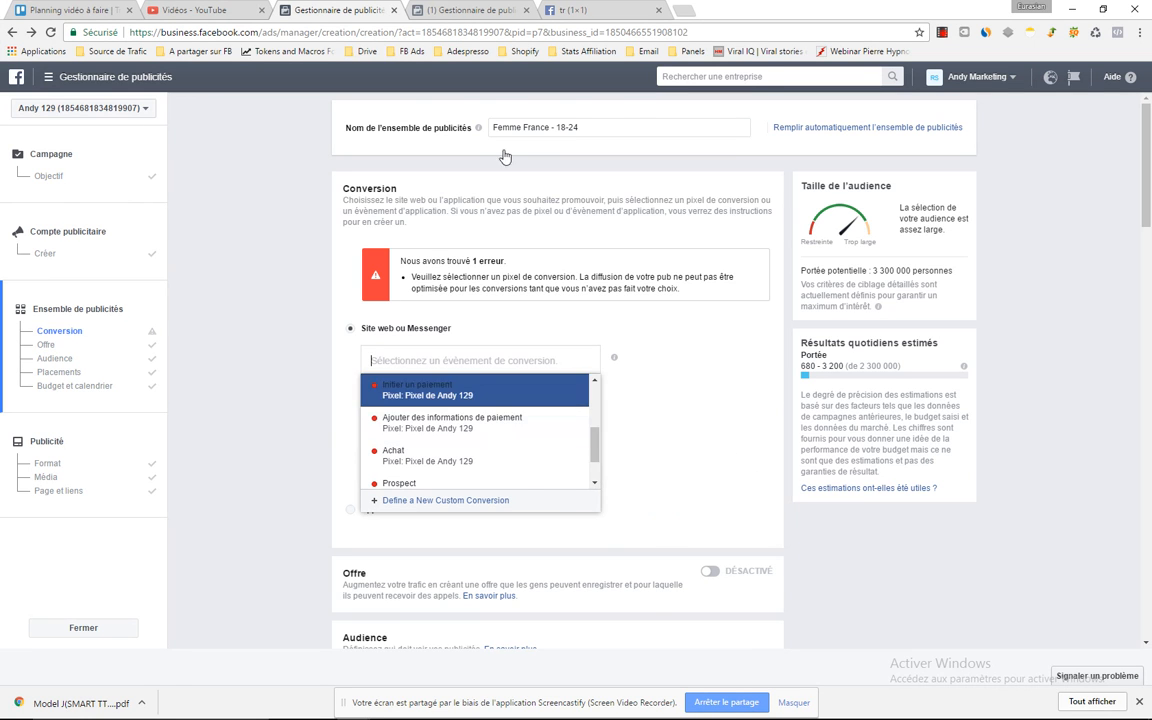
Step: Return to the Pixels page and advance the setup from the base code to the recommended event codes
key(ctrl+Tab)
click(600, 358)
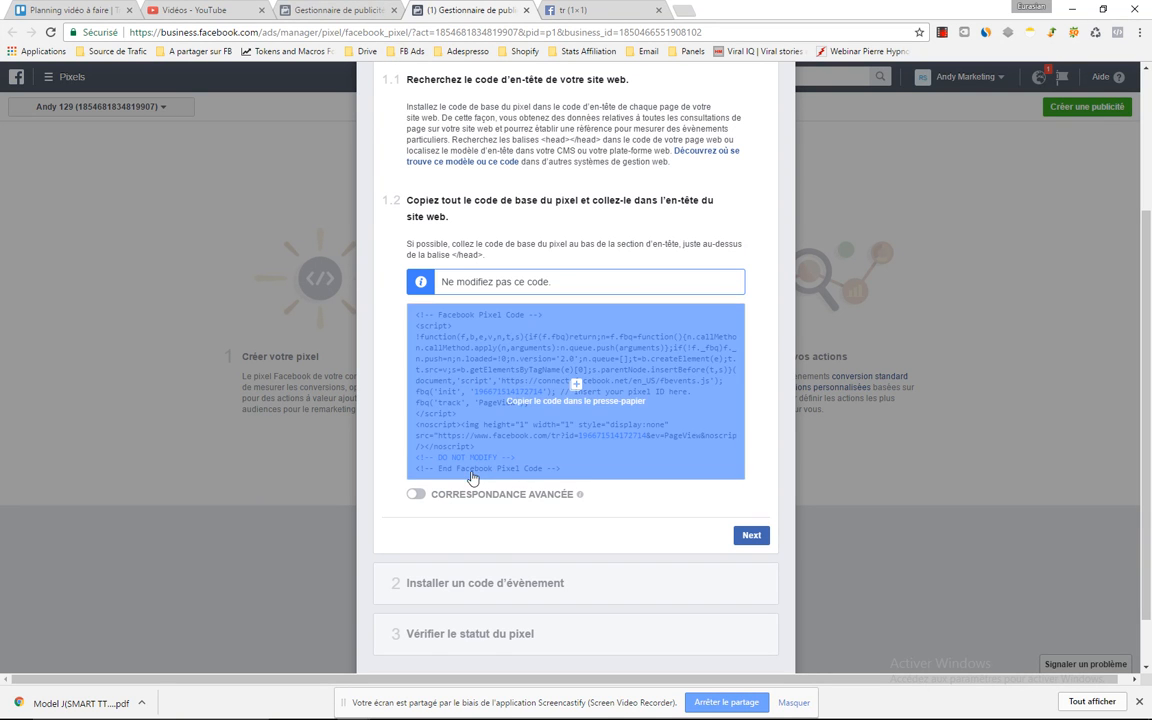
click(751, 535)
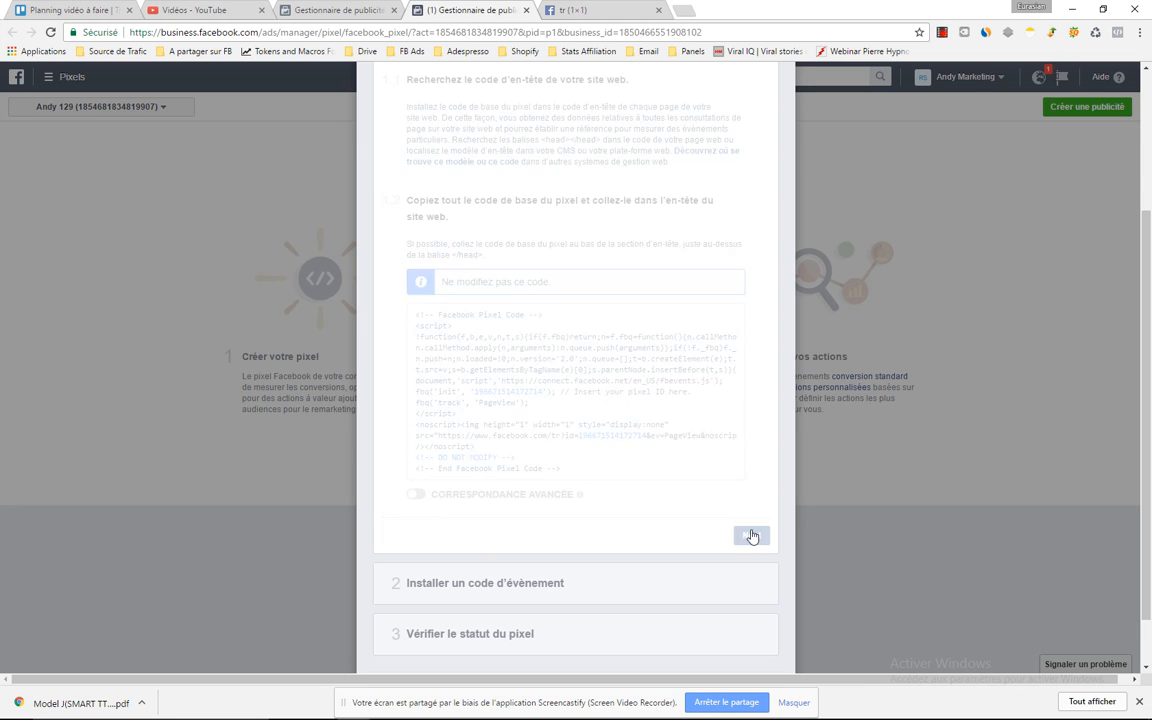
scroll(607, 470, down, 3)
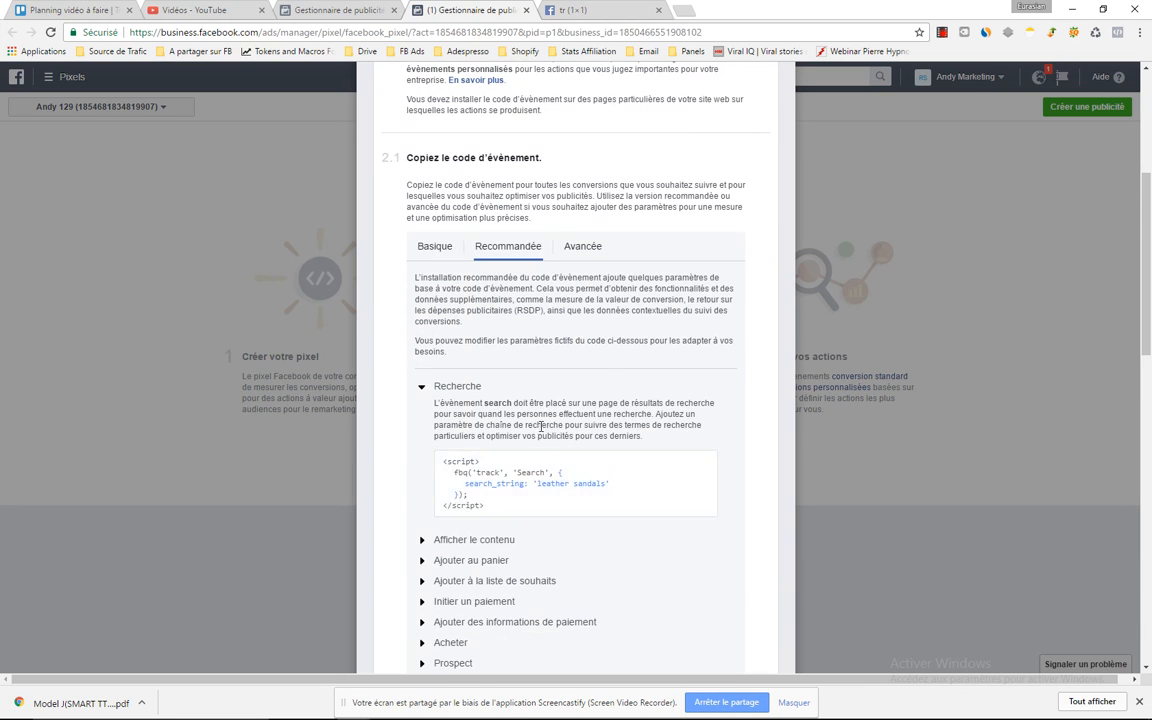
Step: Browse the recommended event codes and expand the code for the custom event (Évènement personnalisé)
mouse_move(505, 478)
scroll(520, 626, down, 1)
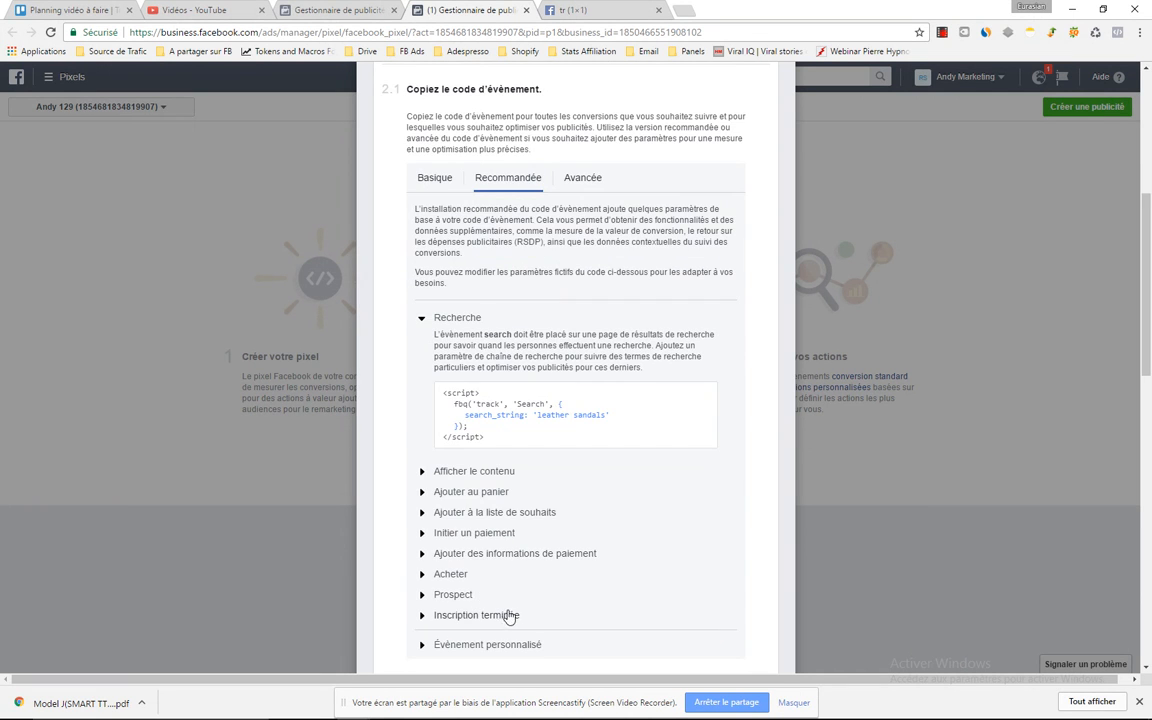
click(514, 645)
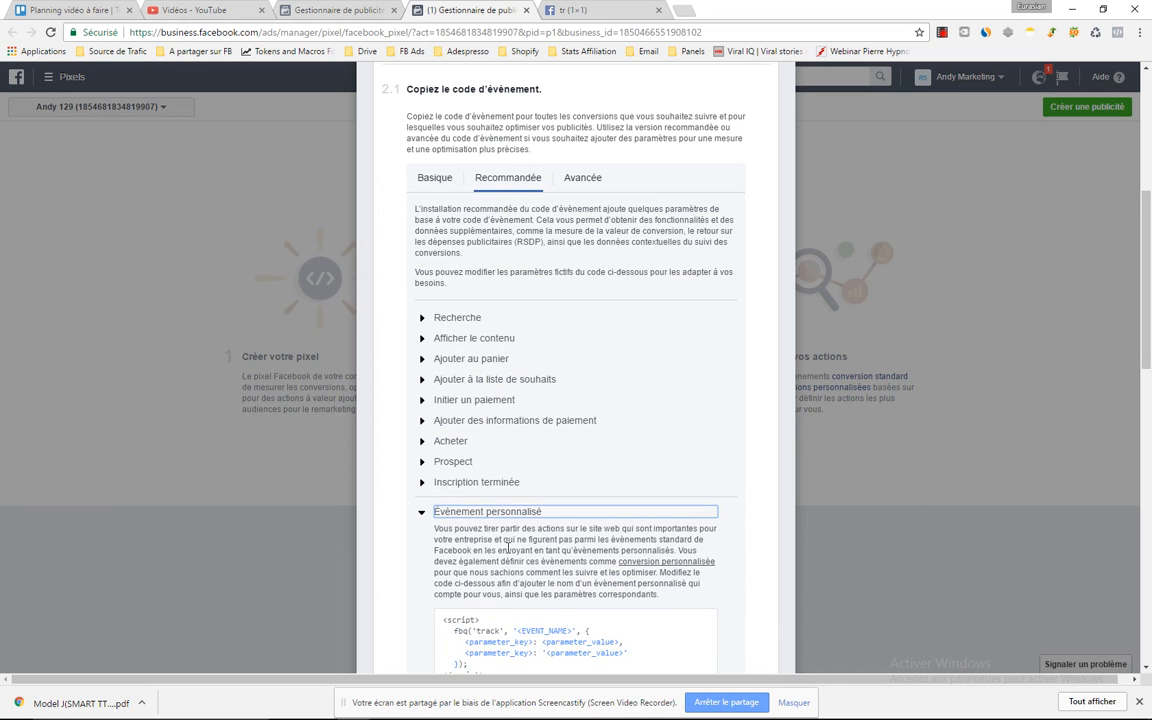
Step: Return to the ad set in the ad creation page and choose "Prospect" as the conversion event
click(332, 10)
scroll(450, 440, down, 1)
scroll(450, 440, up, 1)
scroll(449, 433, down, 2)
scroll(449, 433, down, 2)
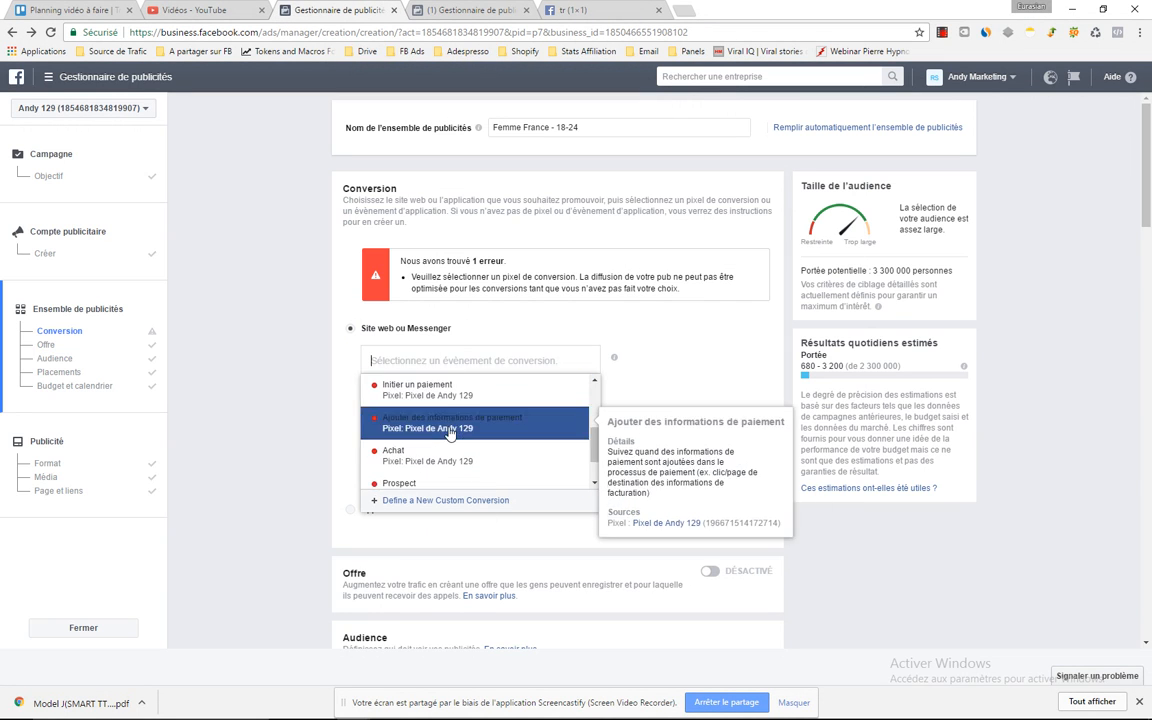
click(443, 487)
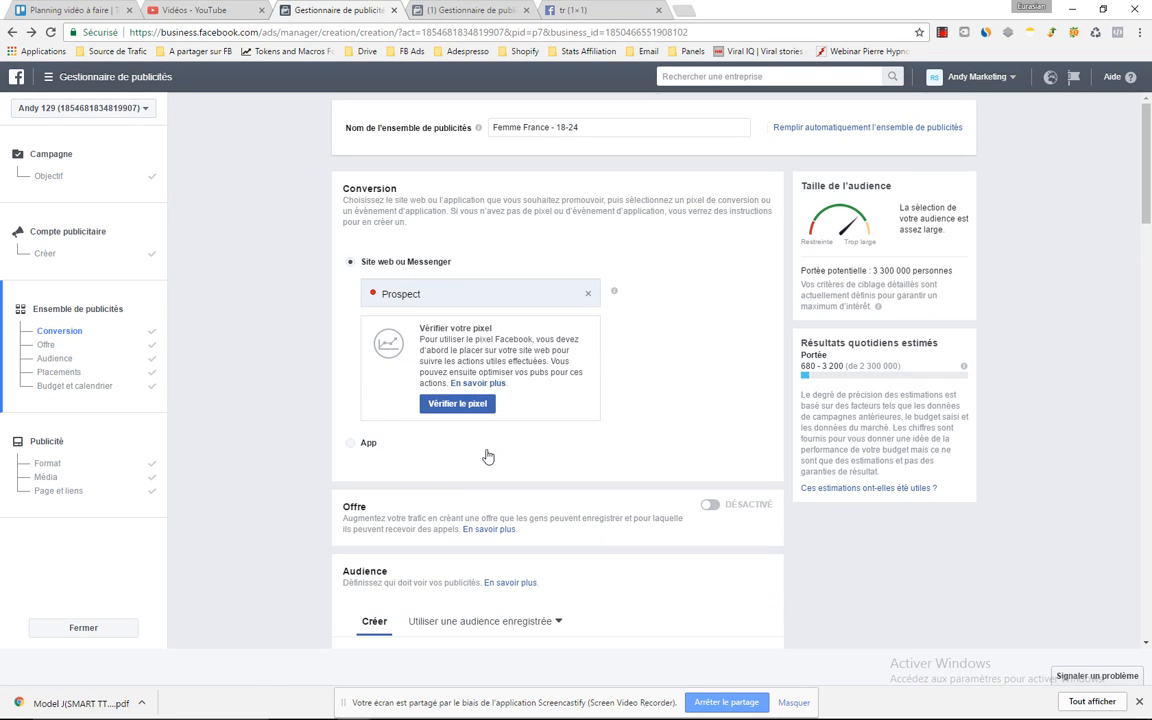
Step: Continue from the ad set settings to the ad (Publicité) section
scroll(479, 447, down, 4)
scroll(479, 447, down, 15)
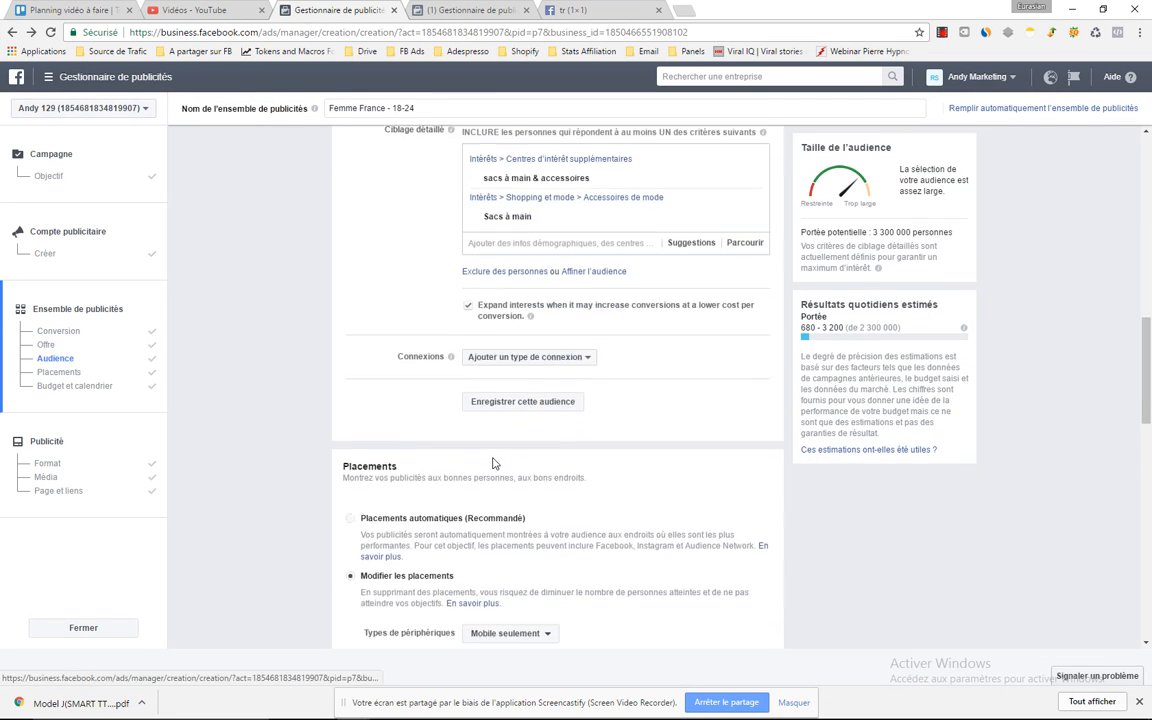
click(741, 630)
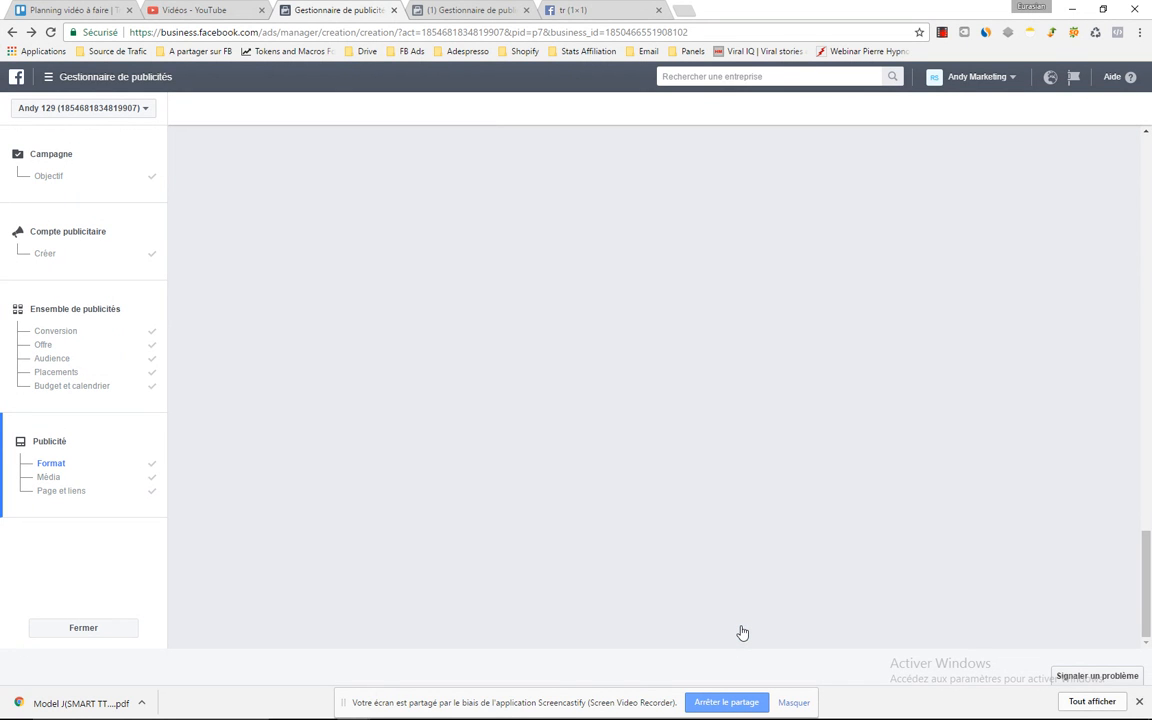
Step: Place the order for the ads and open the card number for entry under the credit or debit card payment method
scroll(723, 540, down, 4)
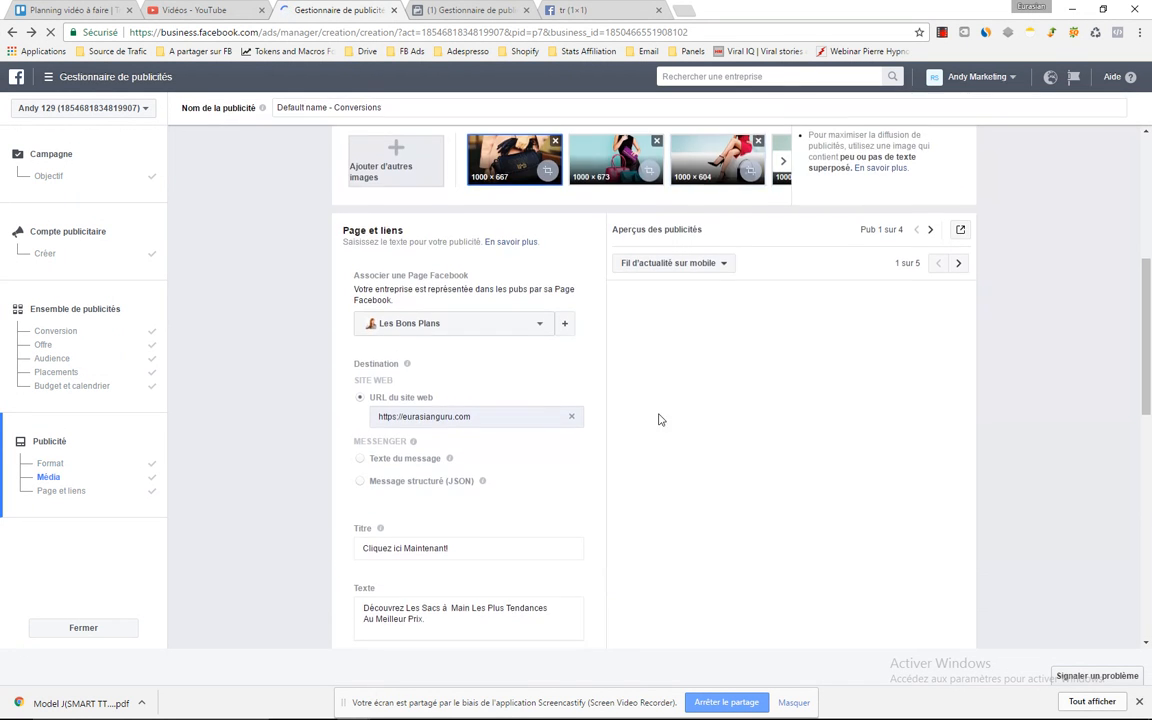
scroll(661, 425, down, 10)
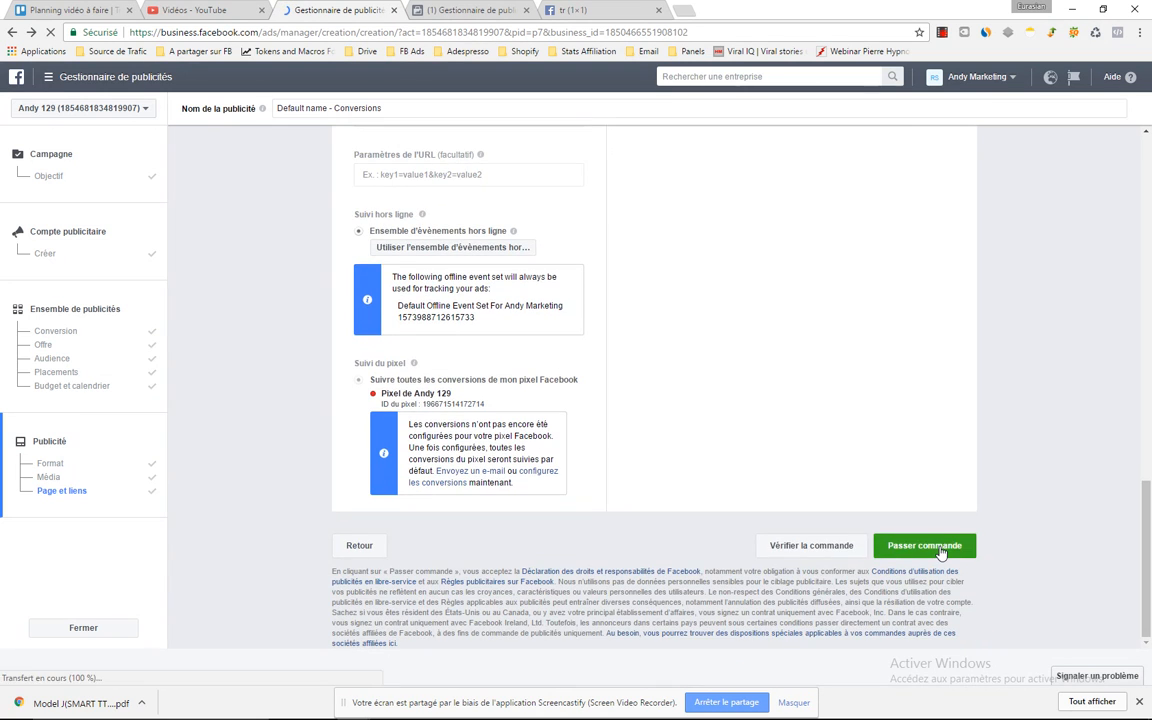
click(938, 550)
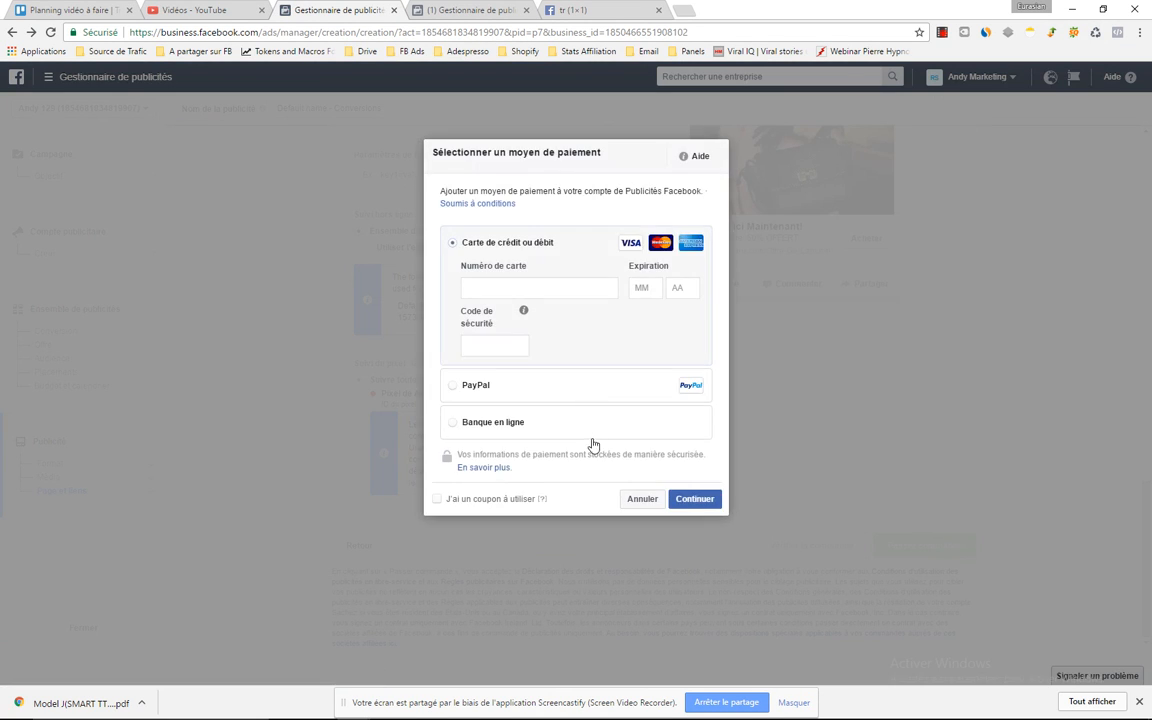
click(517, 288)
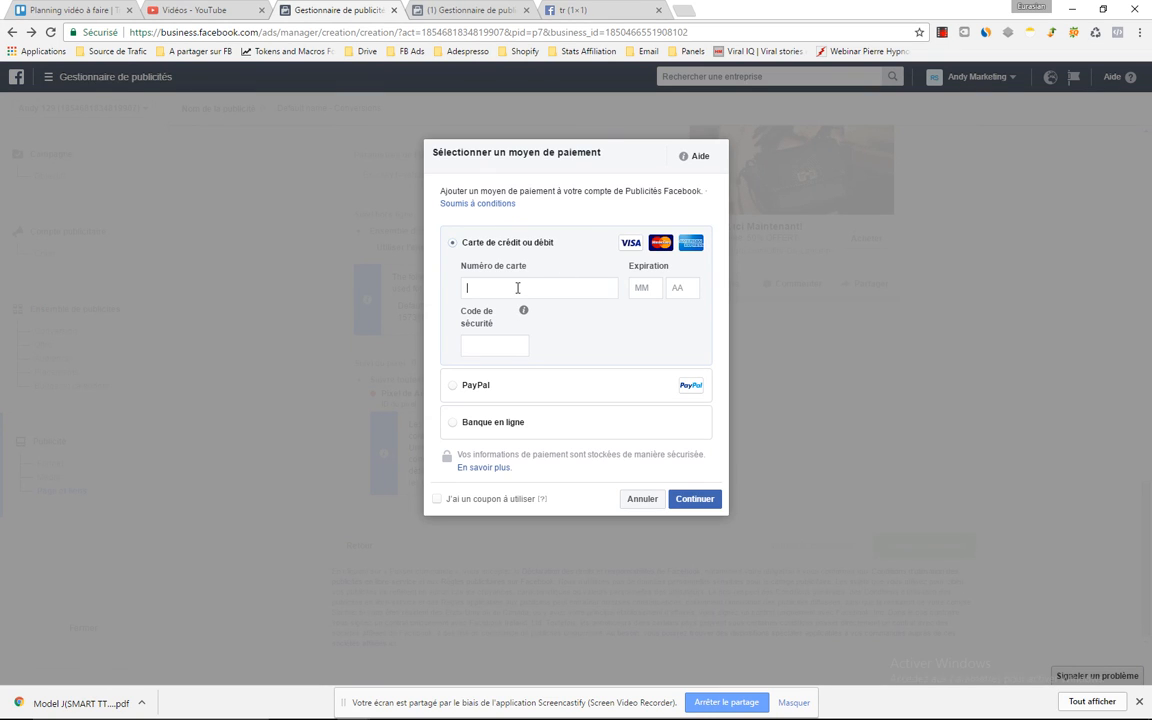